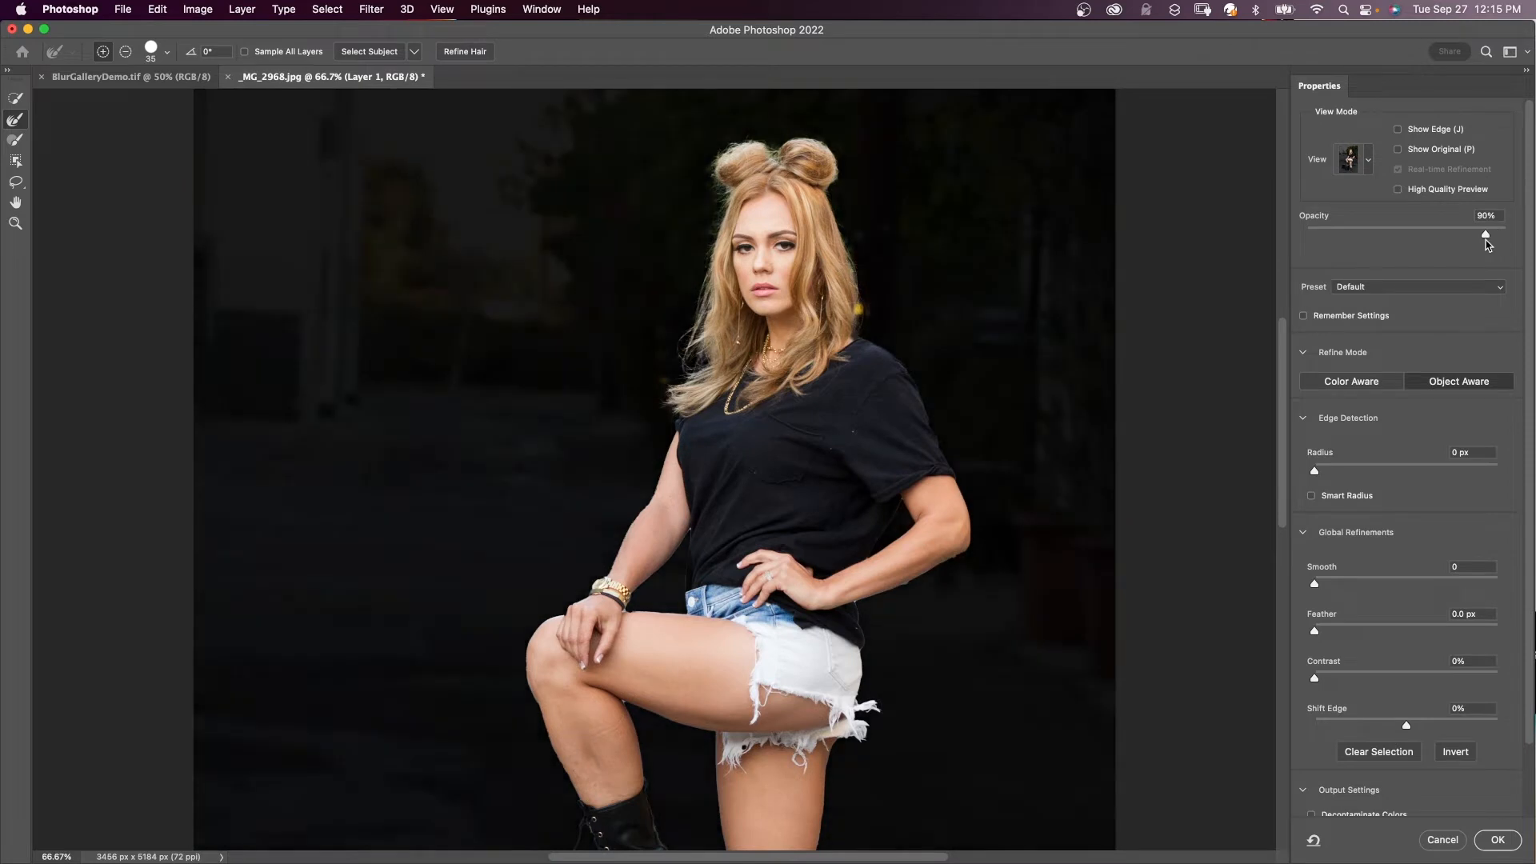
# - Raise the Global Refinements Smooth value to 8 for the subject selection
pyautogui.scroll(-5, 1280, 465)
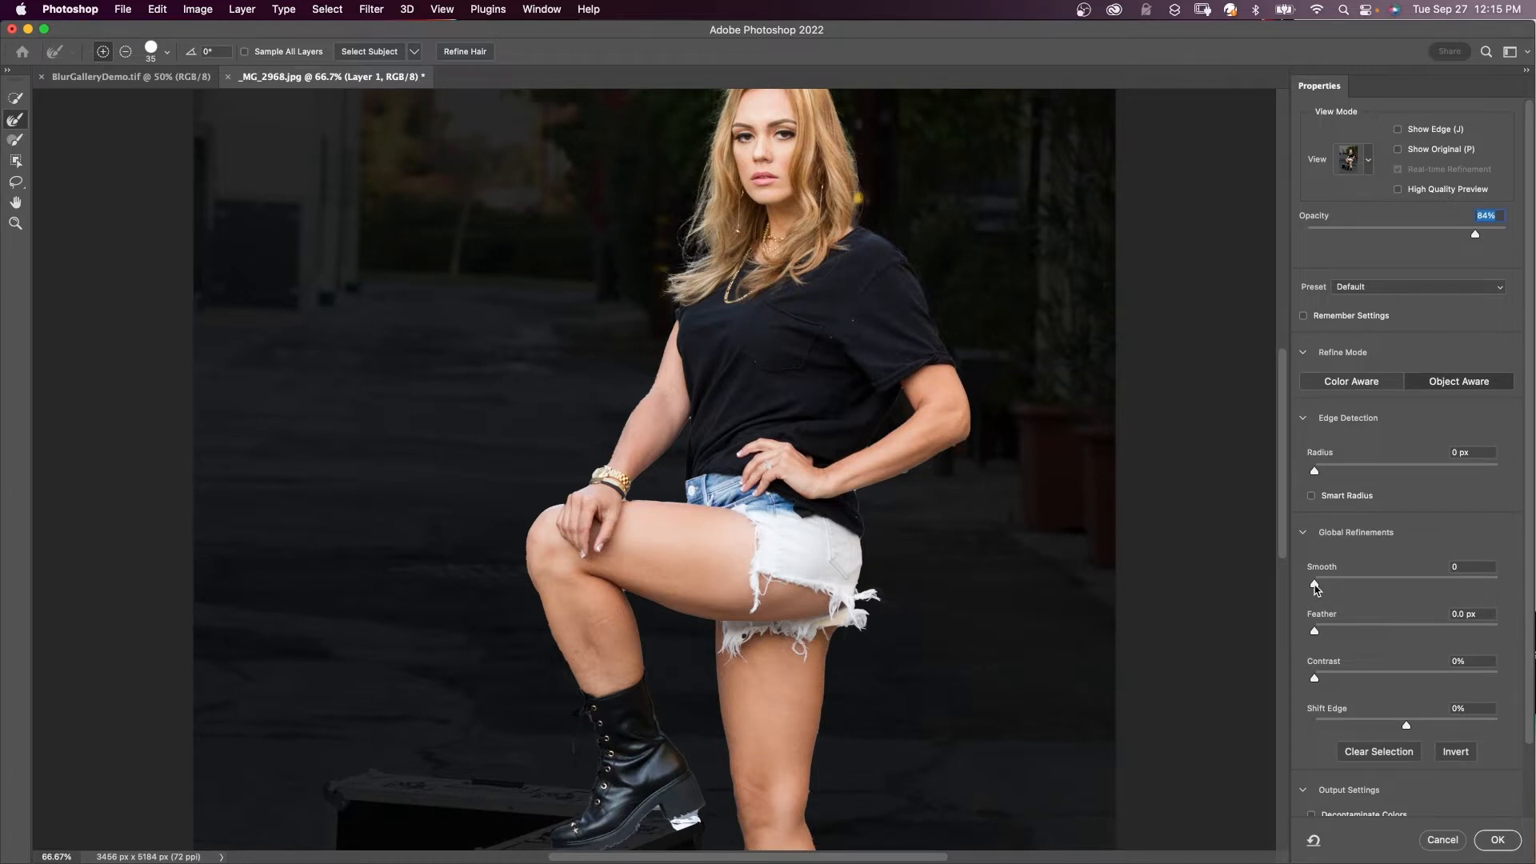
pyautogui.moveTo(1316, 586)
pyautogui.mouseDown()
pyautogui.moveTo(1331, 588)
pyautogui.moveTo(1332, 682)
pyautogui.mouseUp()
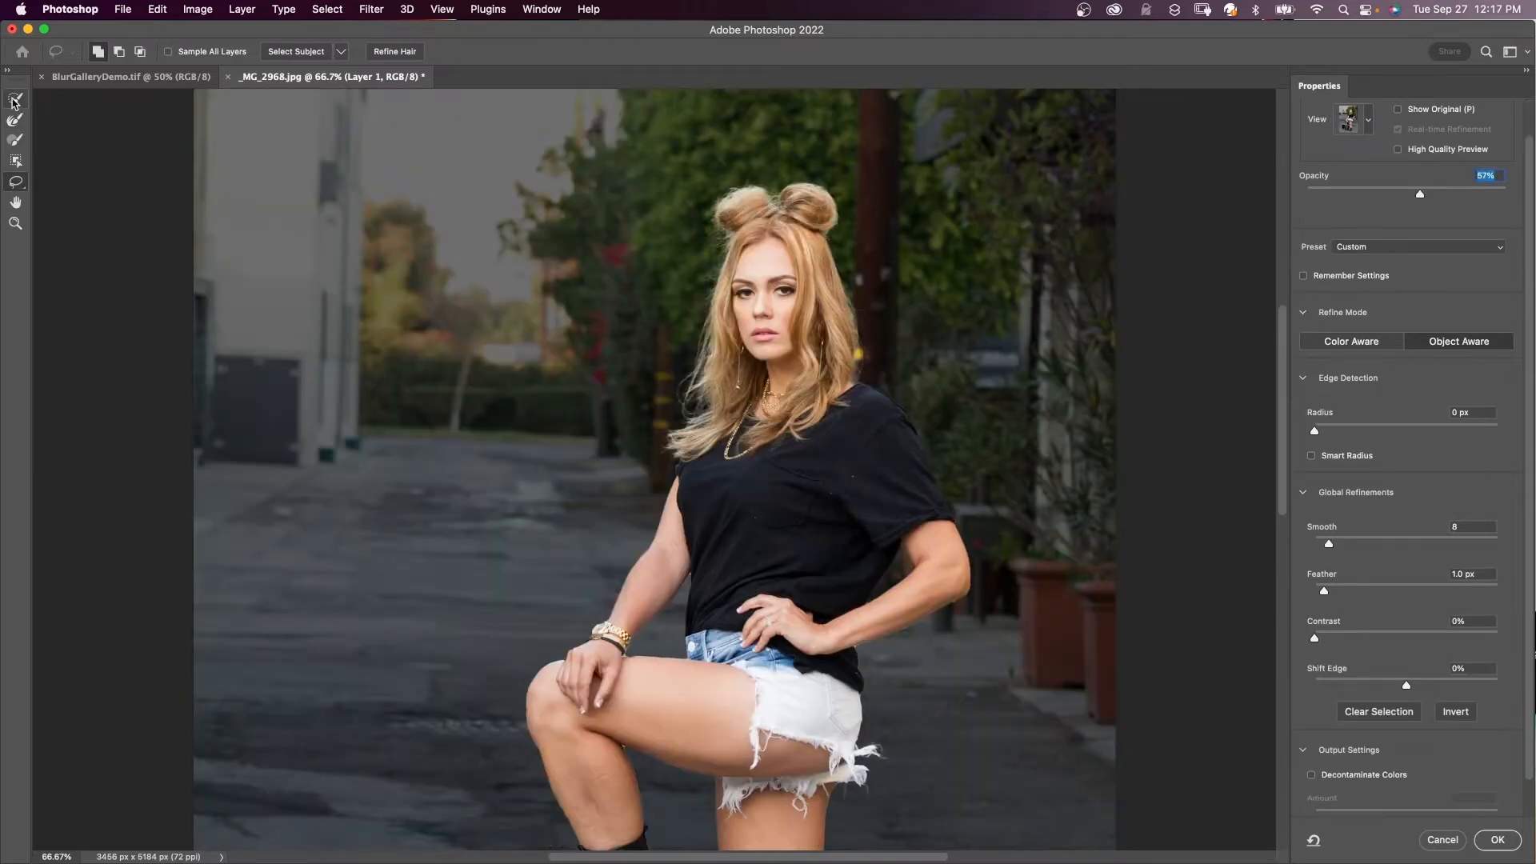
# - Clean up the boot heel and top-of-thigh edges with the Refine Edge Brush
pyautogui.click(16, 99)
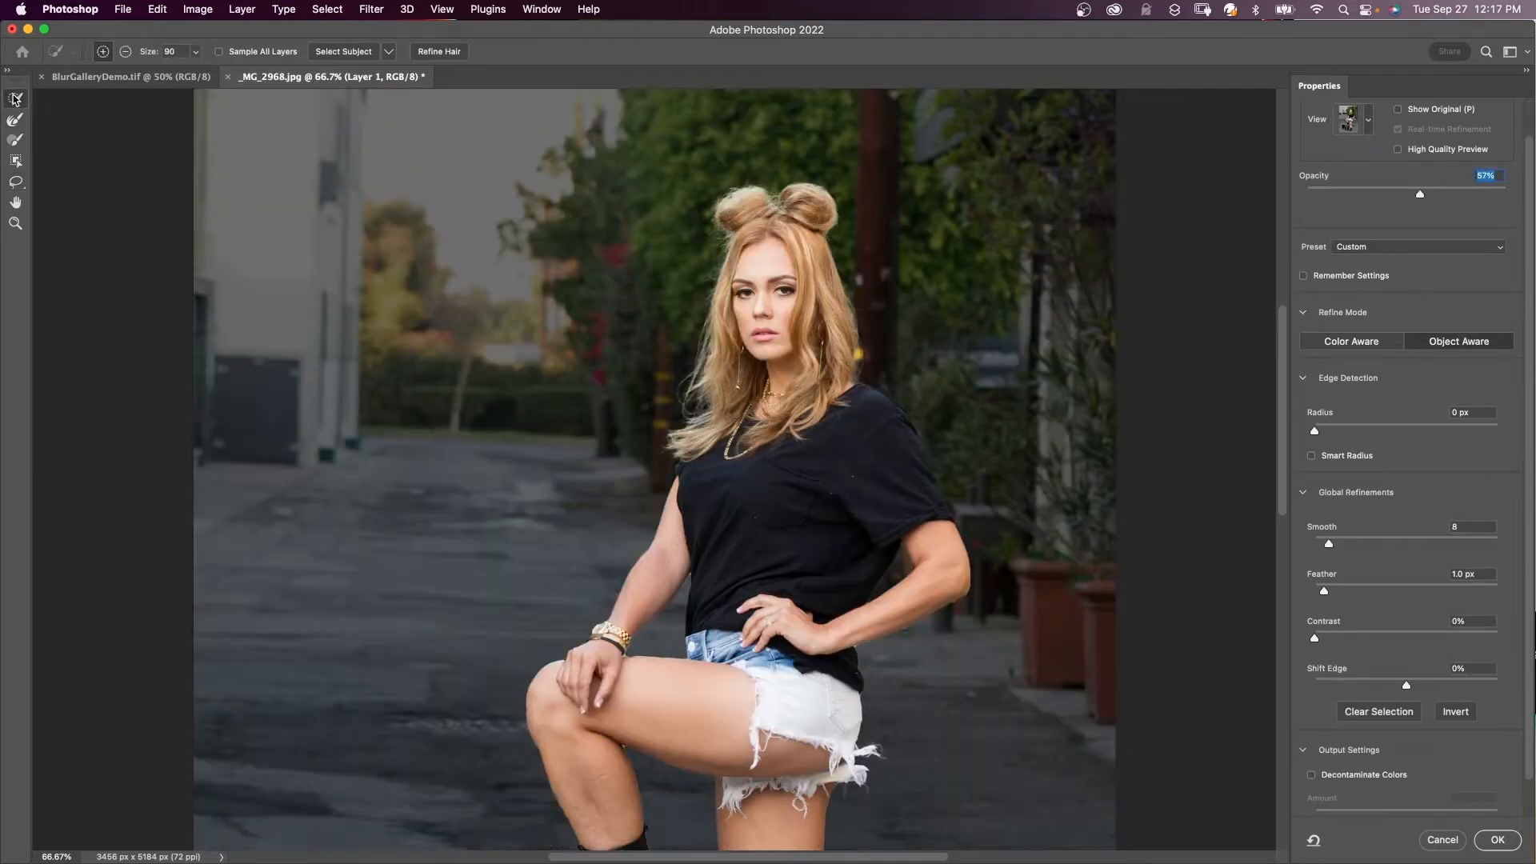
pyautogui.click(17, 120)
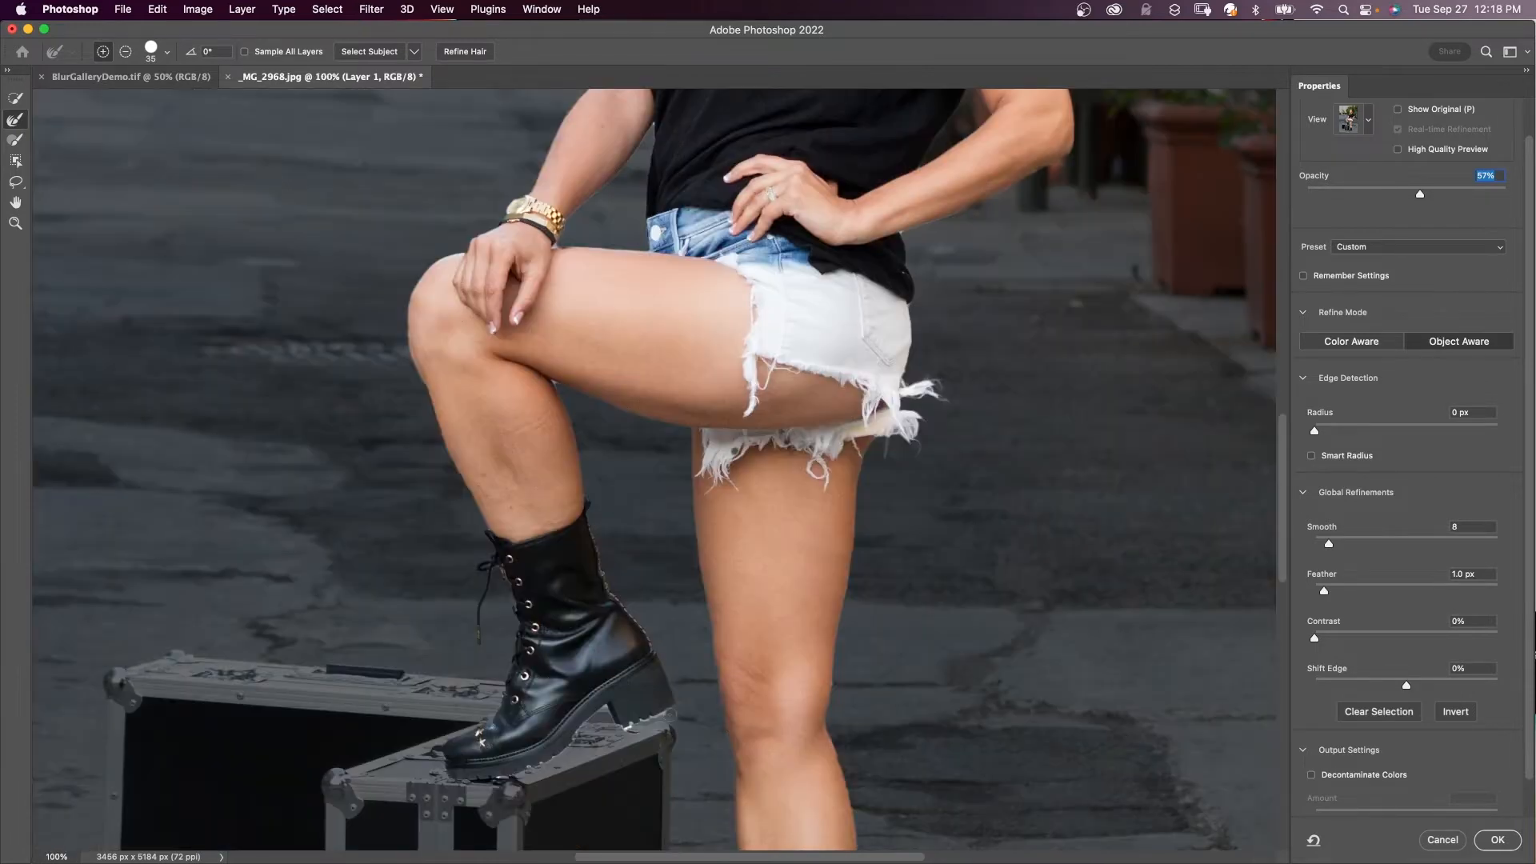
pyautogui.moveTo(670, 715); pyautogui.dragTo(630, 729)
pyautogui.moveTo(651, 245); pyautogui.dragTo(563, 240)
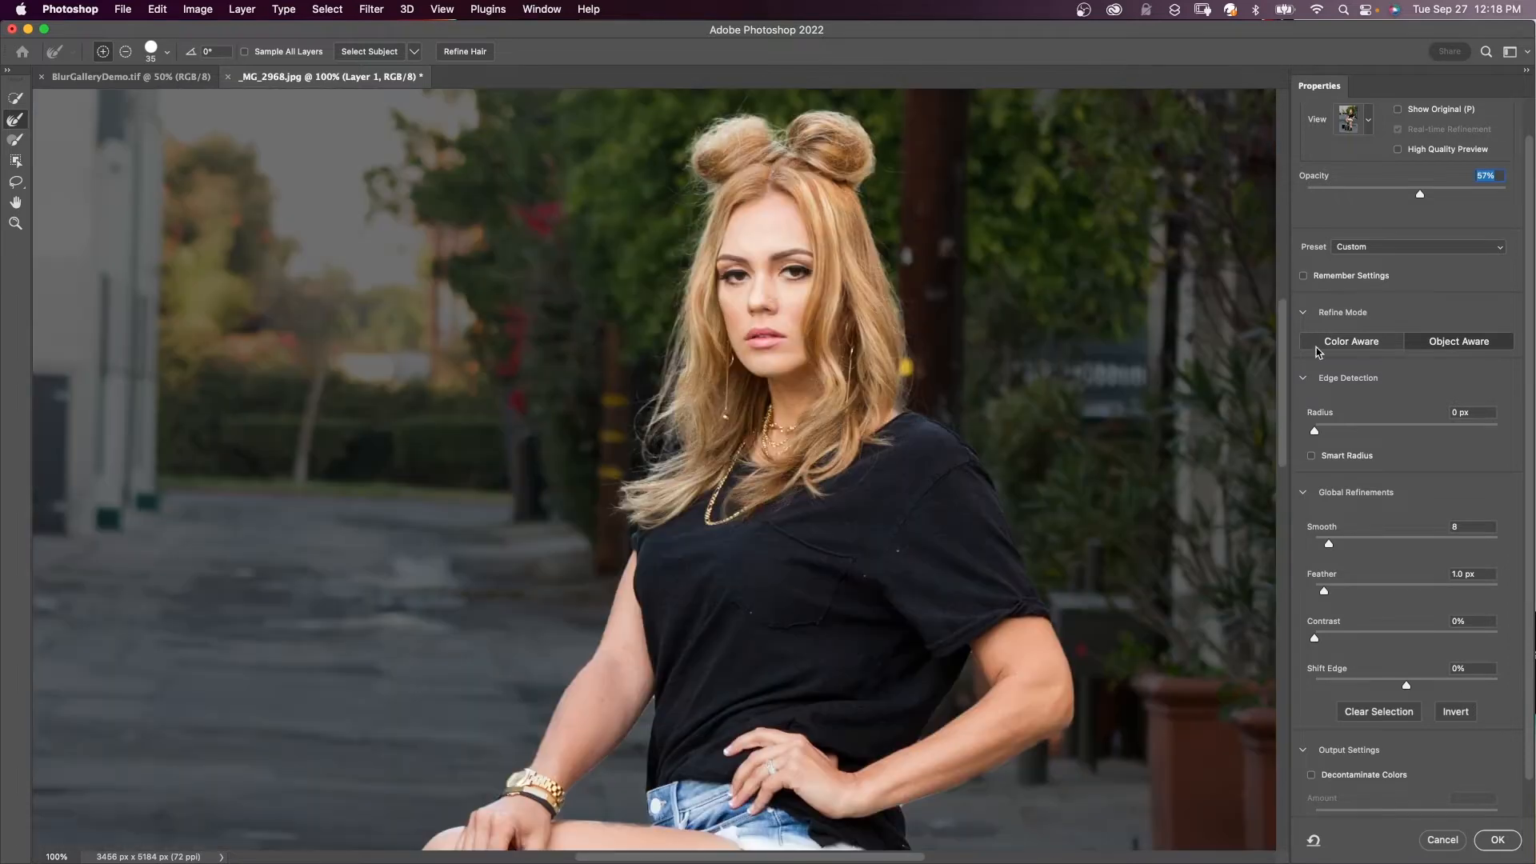
# - Output the refined selection as a layer mask on Layer 1
pyautogui.scroll(-2, 1500, 806)
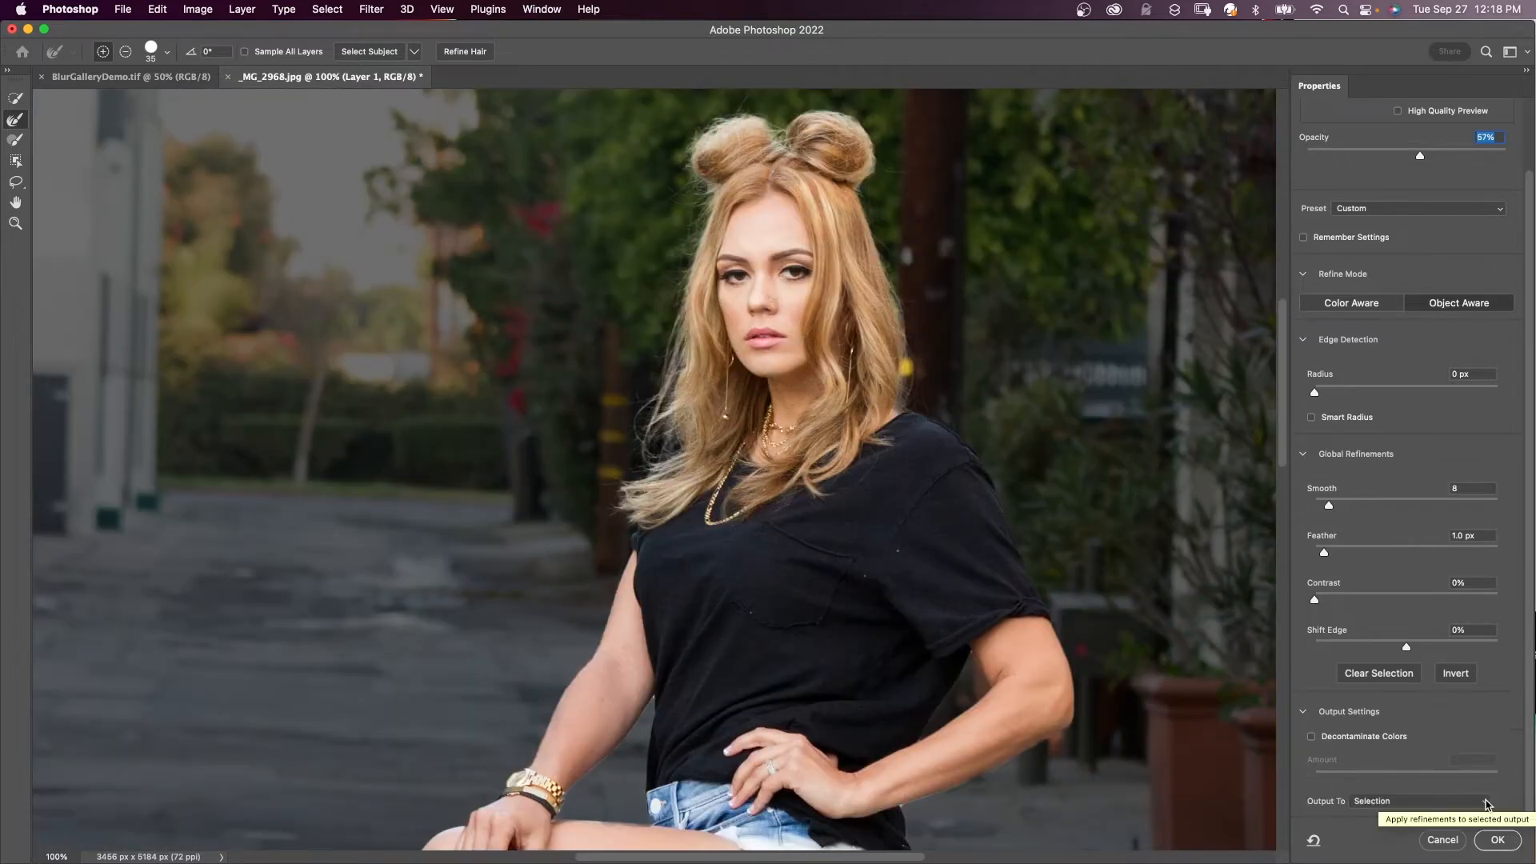
pyautogui.click(1488, 802)
pyautogui.click(1420, 817)
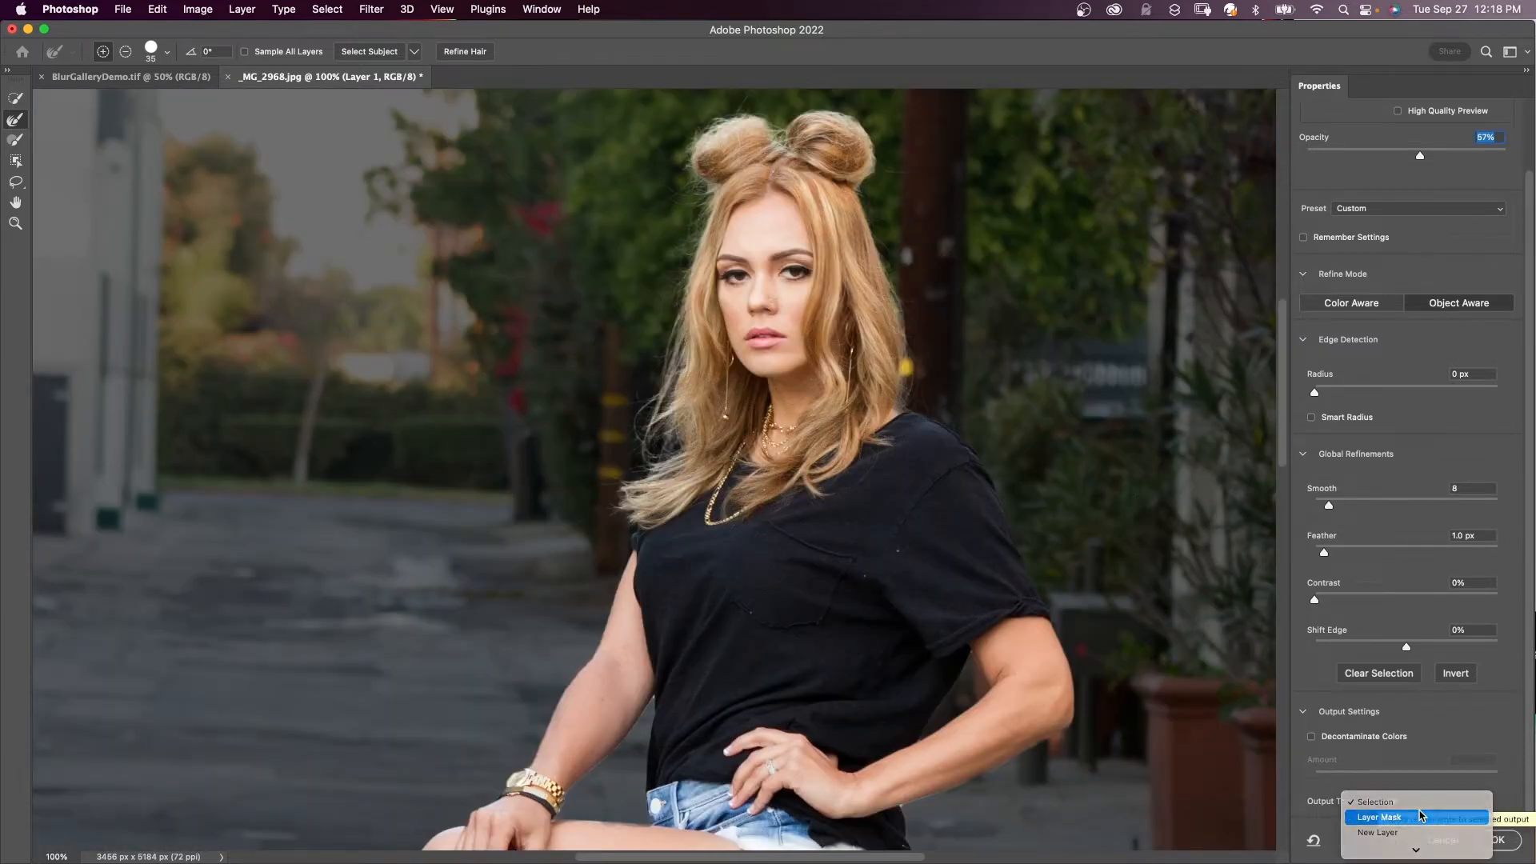
pyautogui.click(1500, 841)
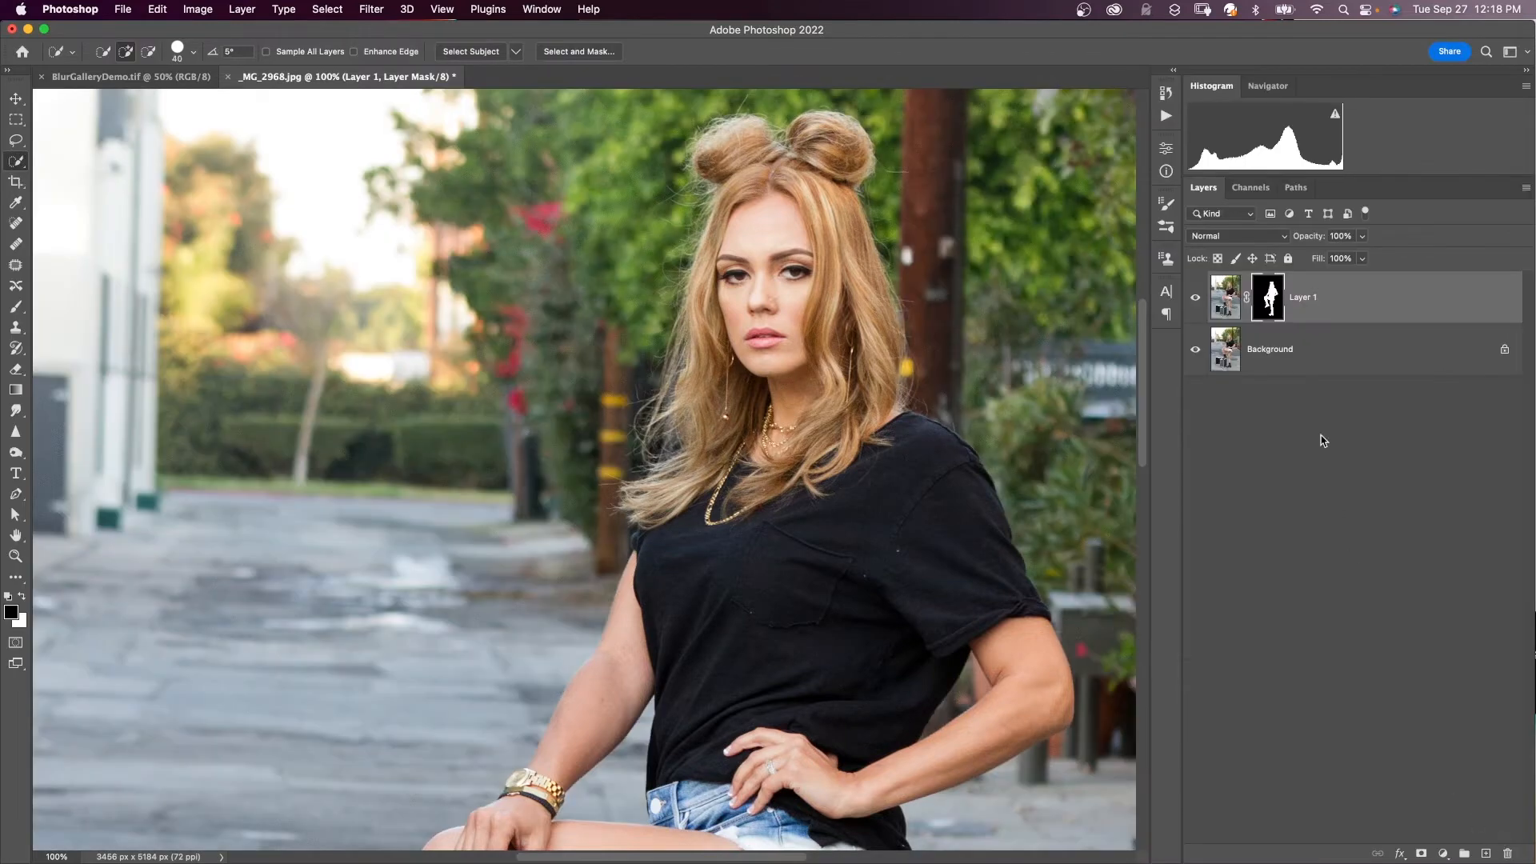
# - Inspect the mask over the legs and head, then load Layer 1's mask as a selection
pyautogui.moveTo(828, 767); pyautogui.dragTo(639, 168)
pyautogui.moveTo(625, 339); pyautogui.dragTo(674, 661)
pyautogui.moveTo(710, 333); pyautogui.dragTo(766, 611)
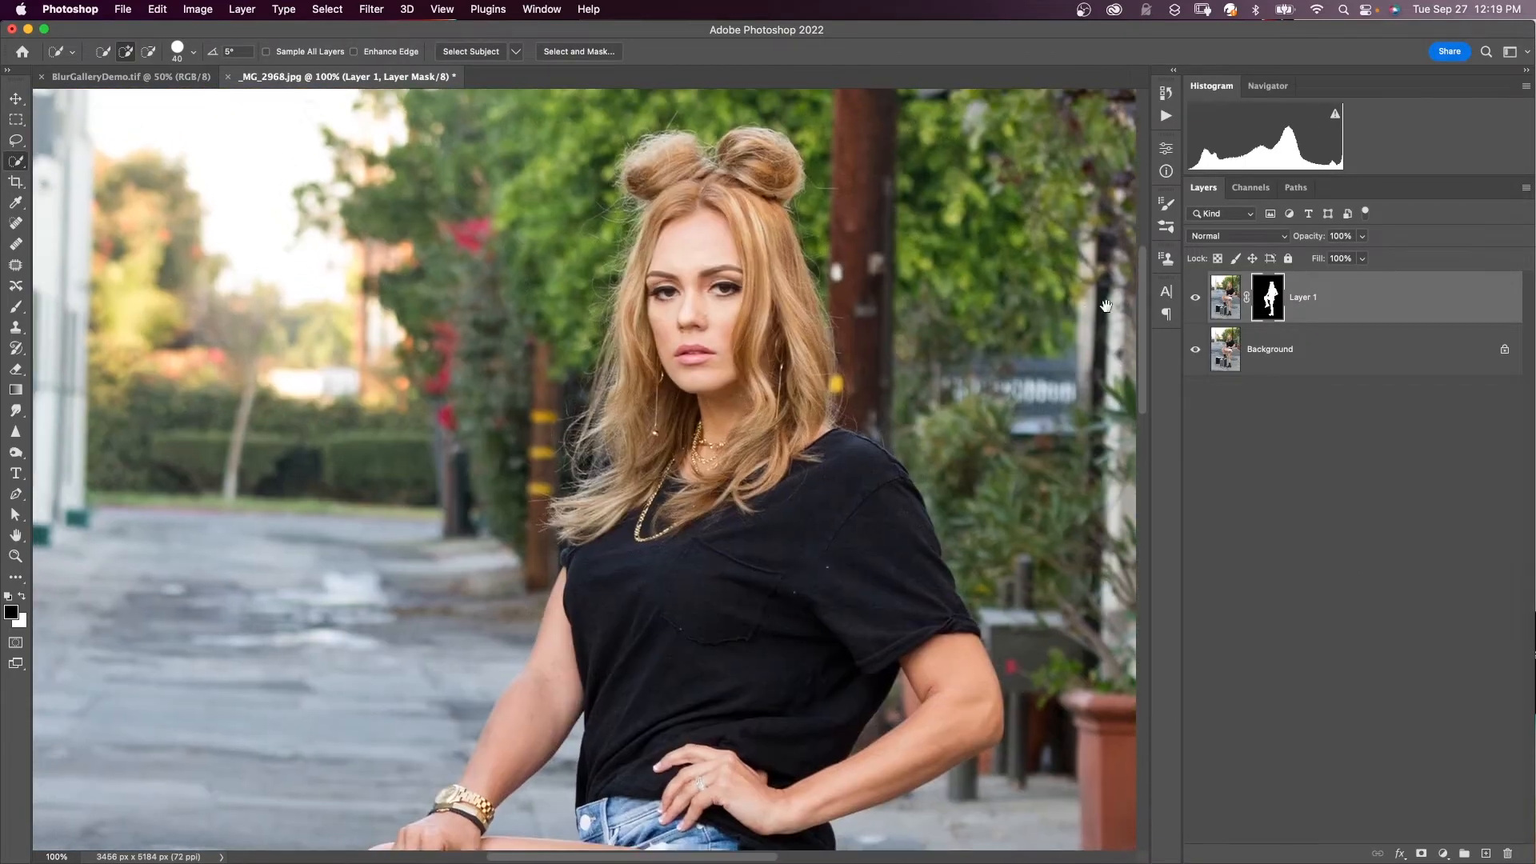
pyautogui.moveTo(1142, 311); pyautogui.dragTo(1157, 351)
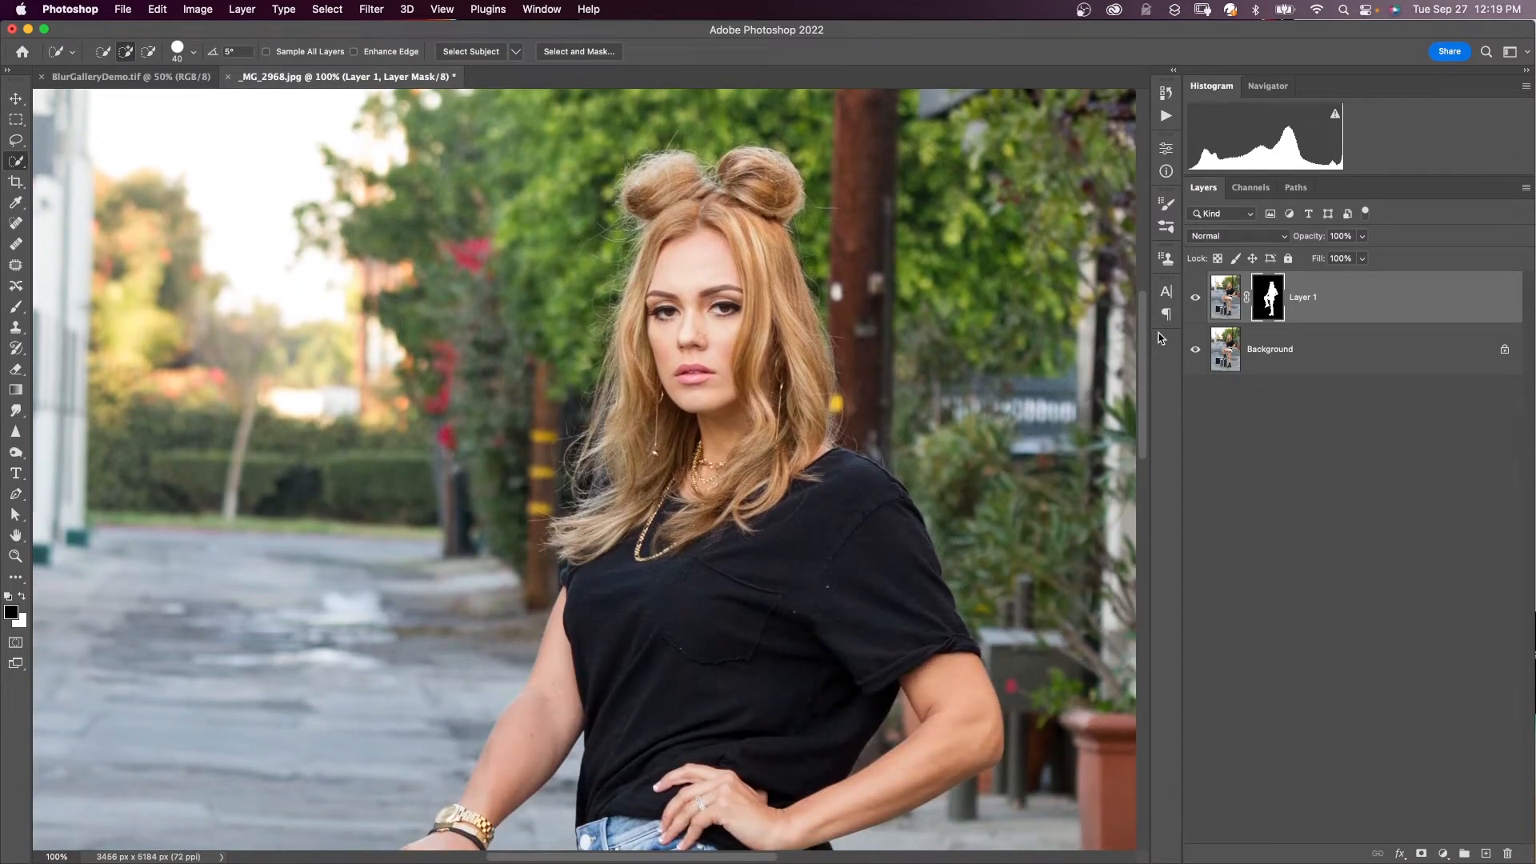
pyautogui.scroll(-2, 1159, 336)
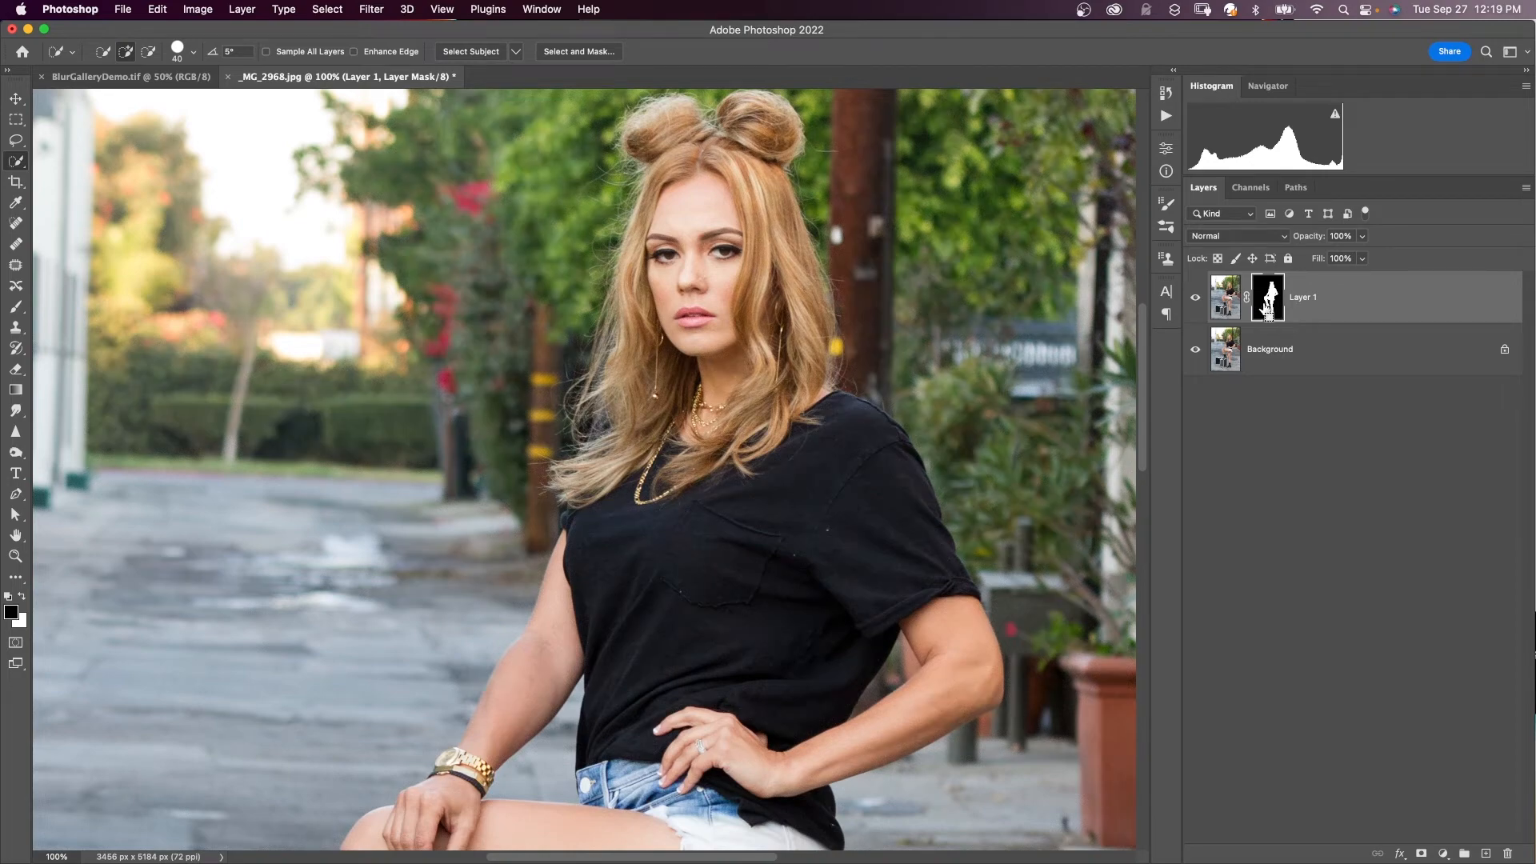
pyautogui.keyDown('super'); pyautogui.click(1266, 310); pyautogui.keyUp('super')
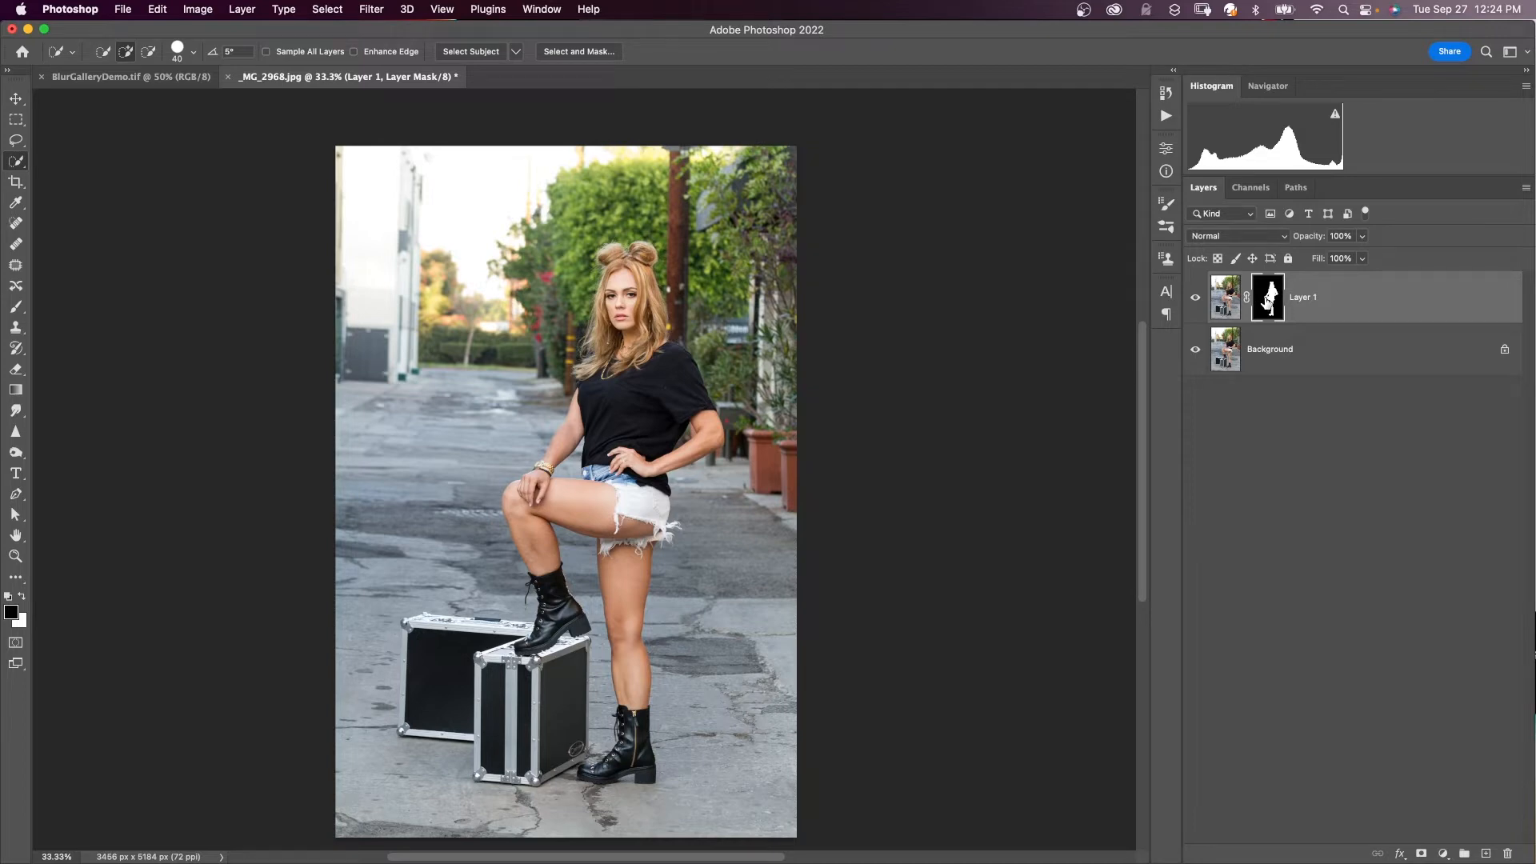
# - Apply Refine Hair, duplicate the Background layer, hide Layer 1 and rename it Subject
pyautogui.click(586, 53)
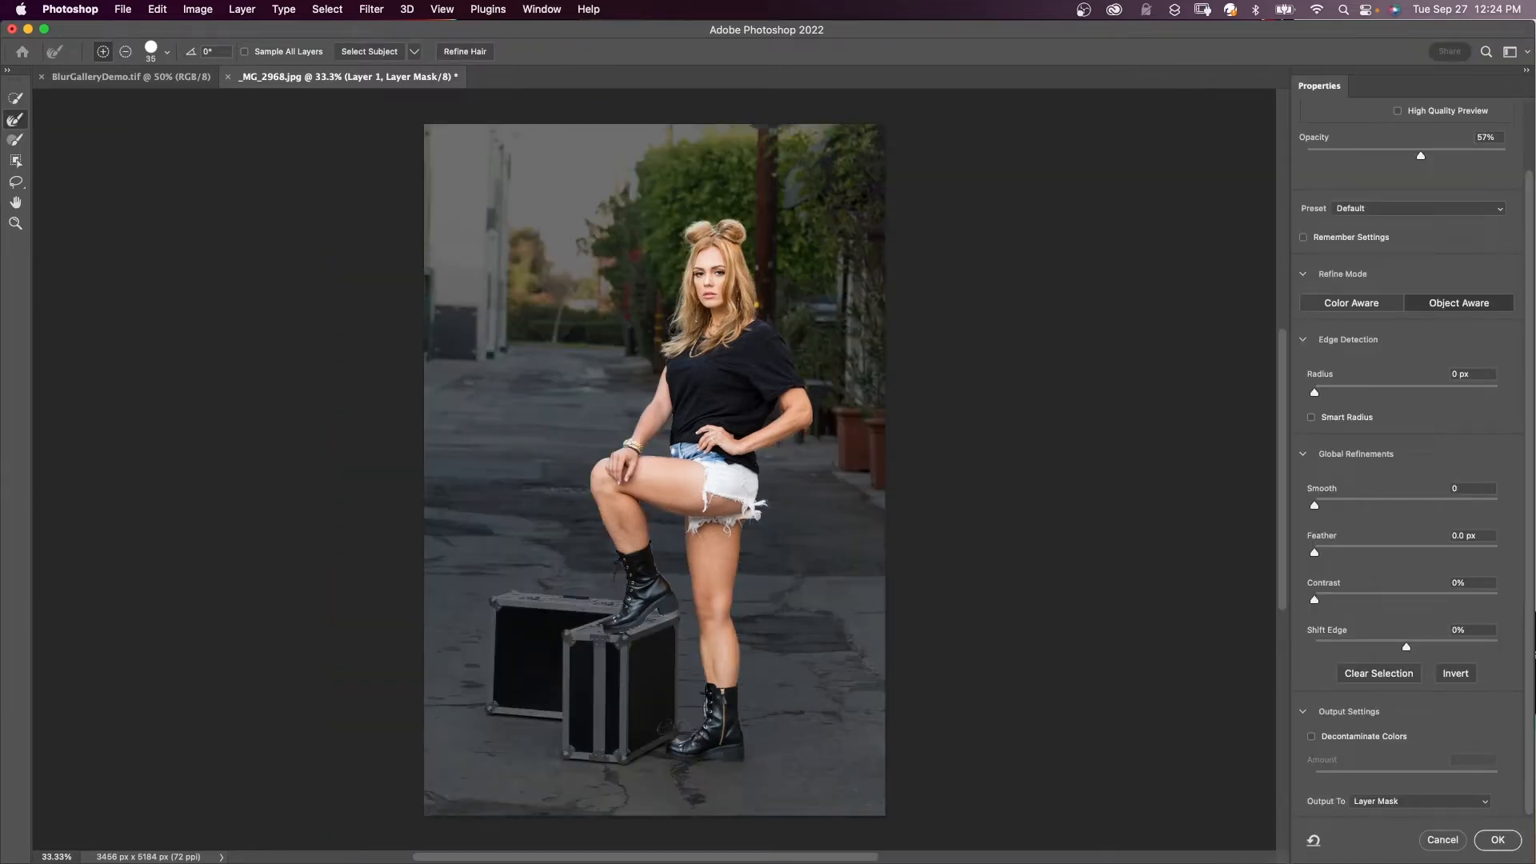
pyautogui.click(465, 52)
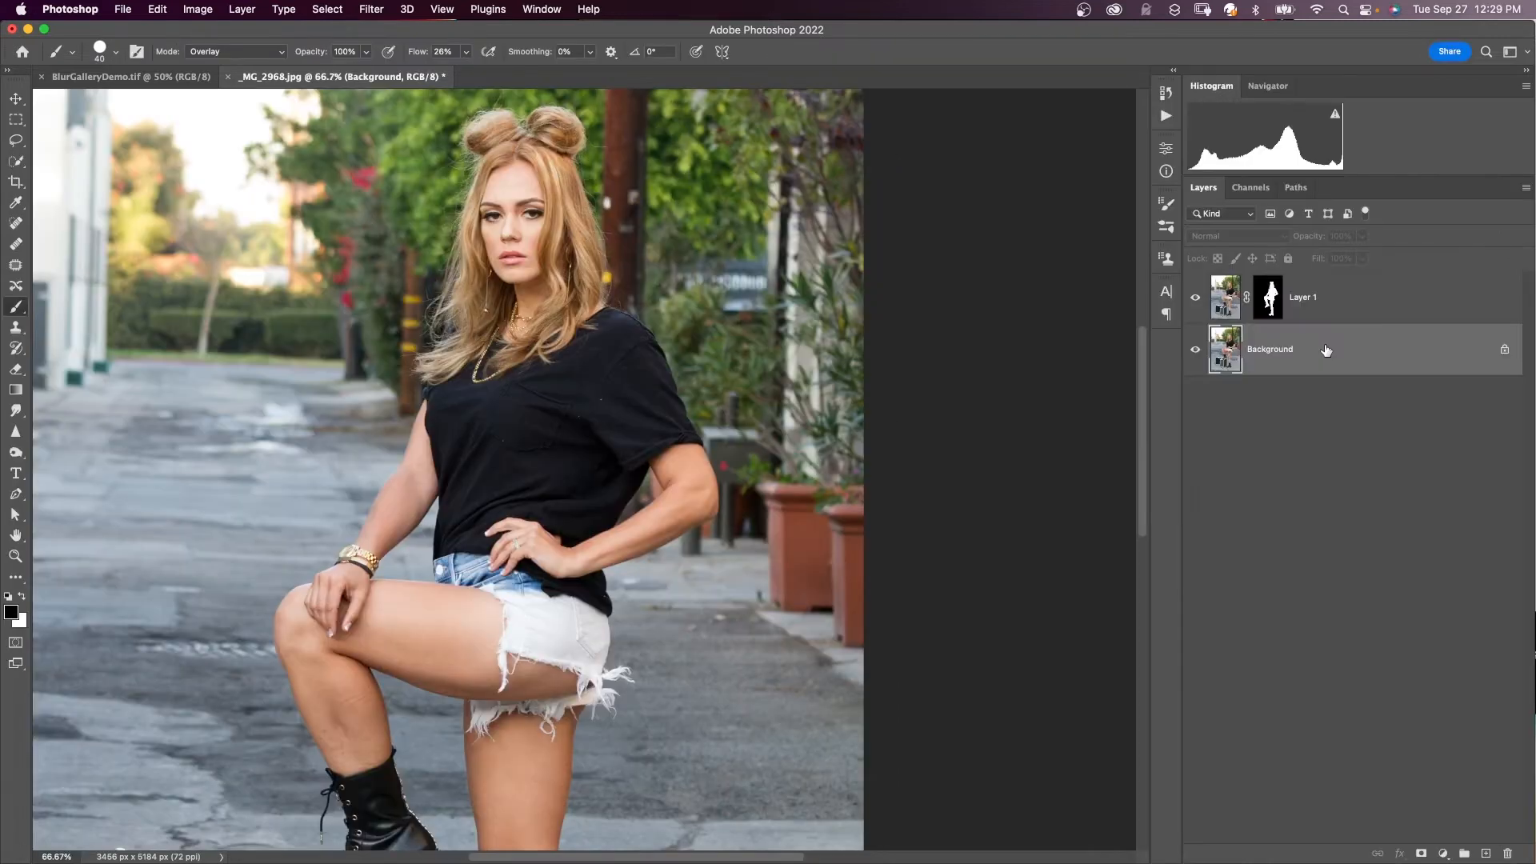
pyautogui.hotkey('ctrl', 'j')
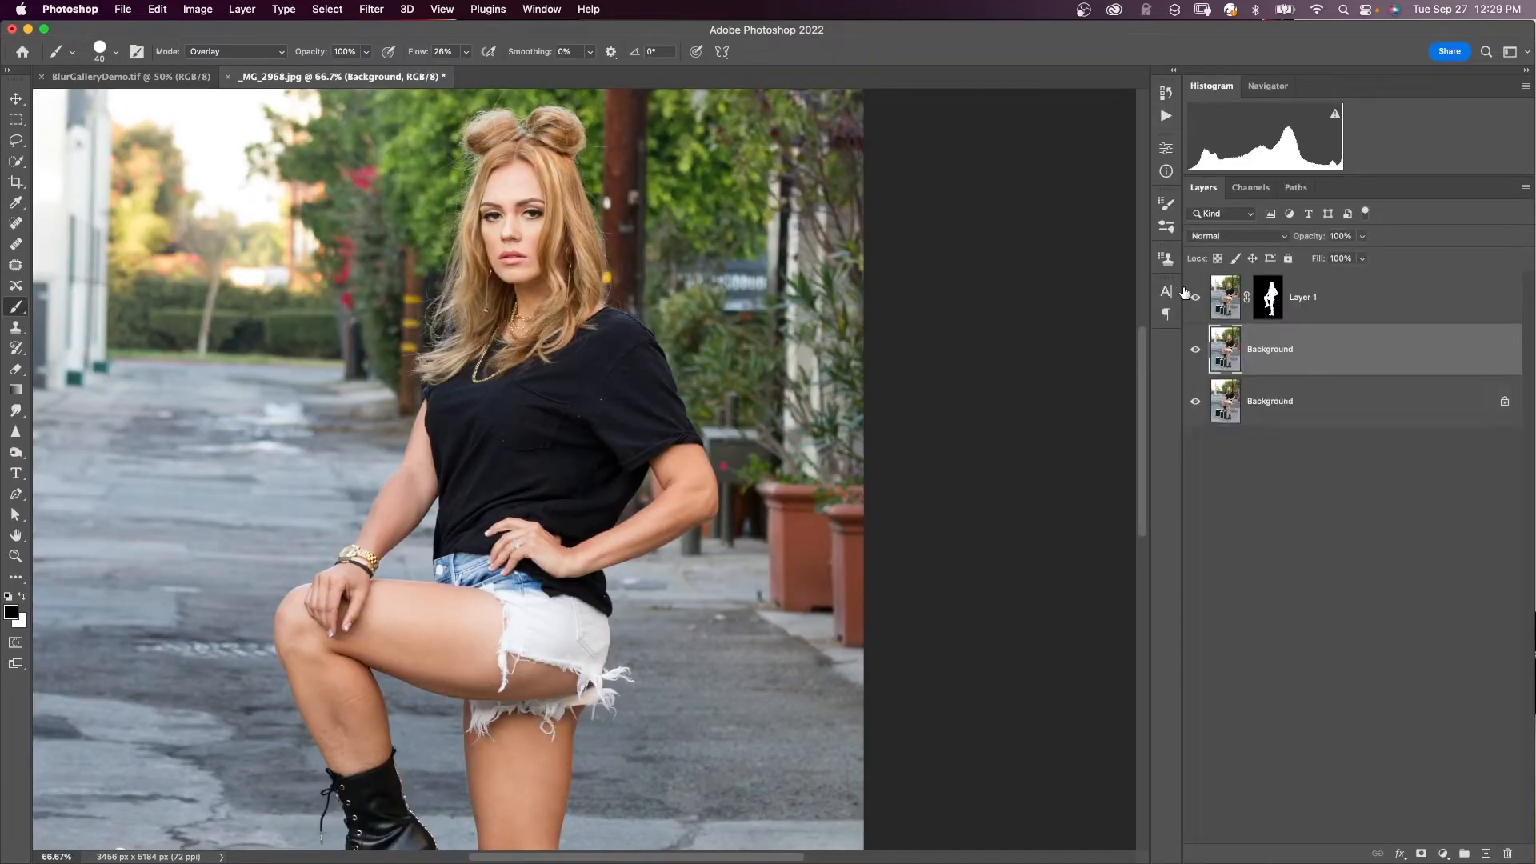
pyautogui.click(1195, 301)
pyautogui.doubleClick(1309, 296)
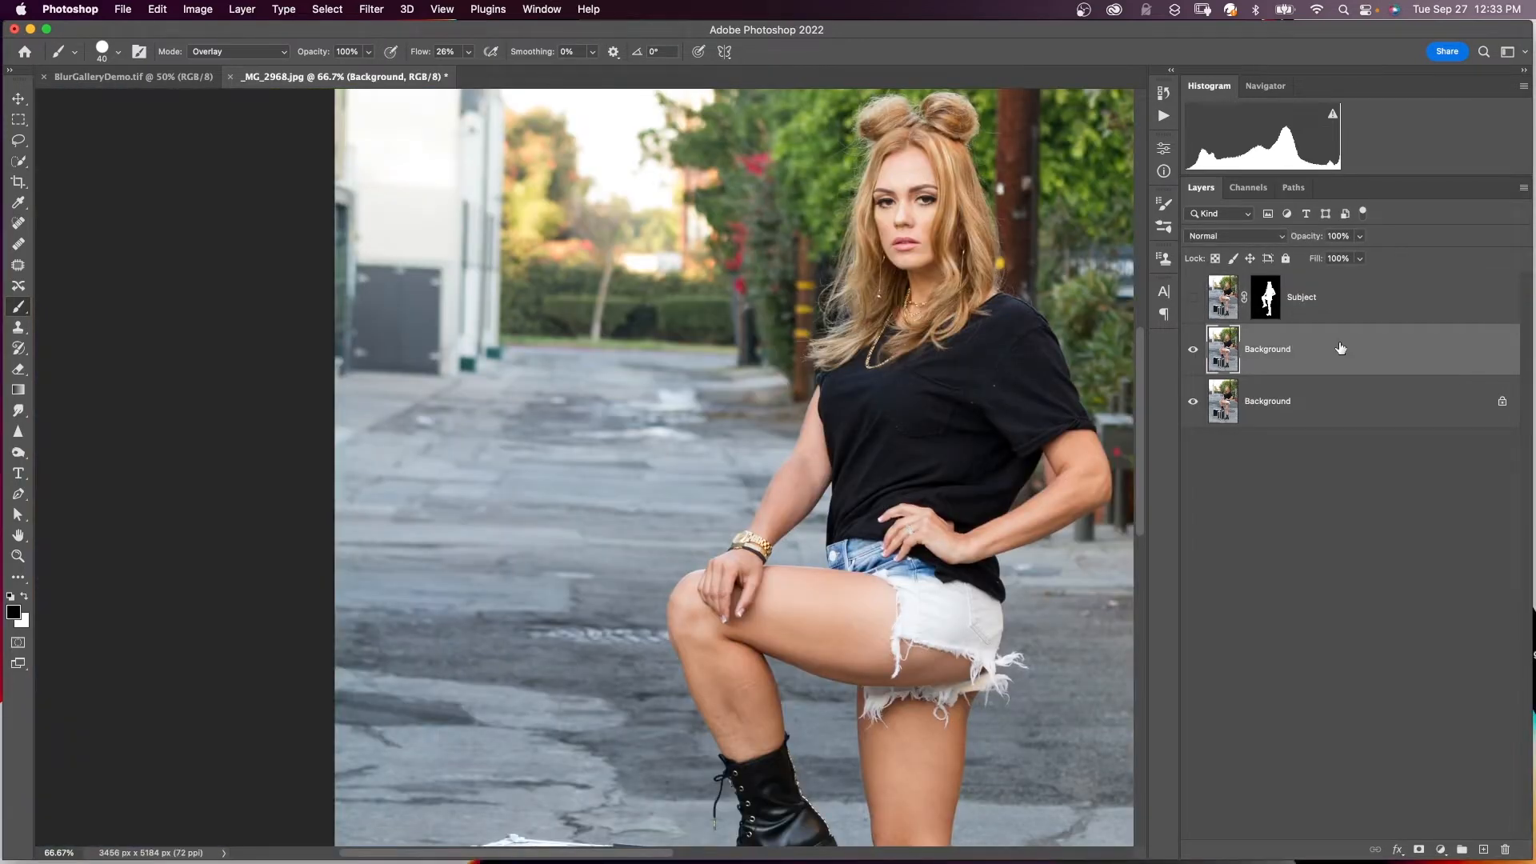
pyautogui.click(364, 11)
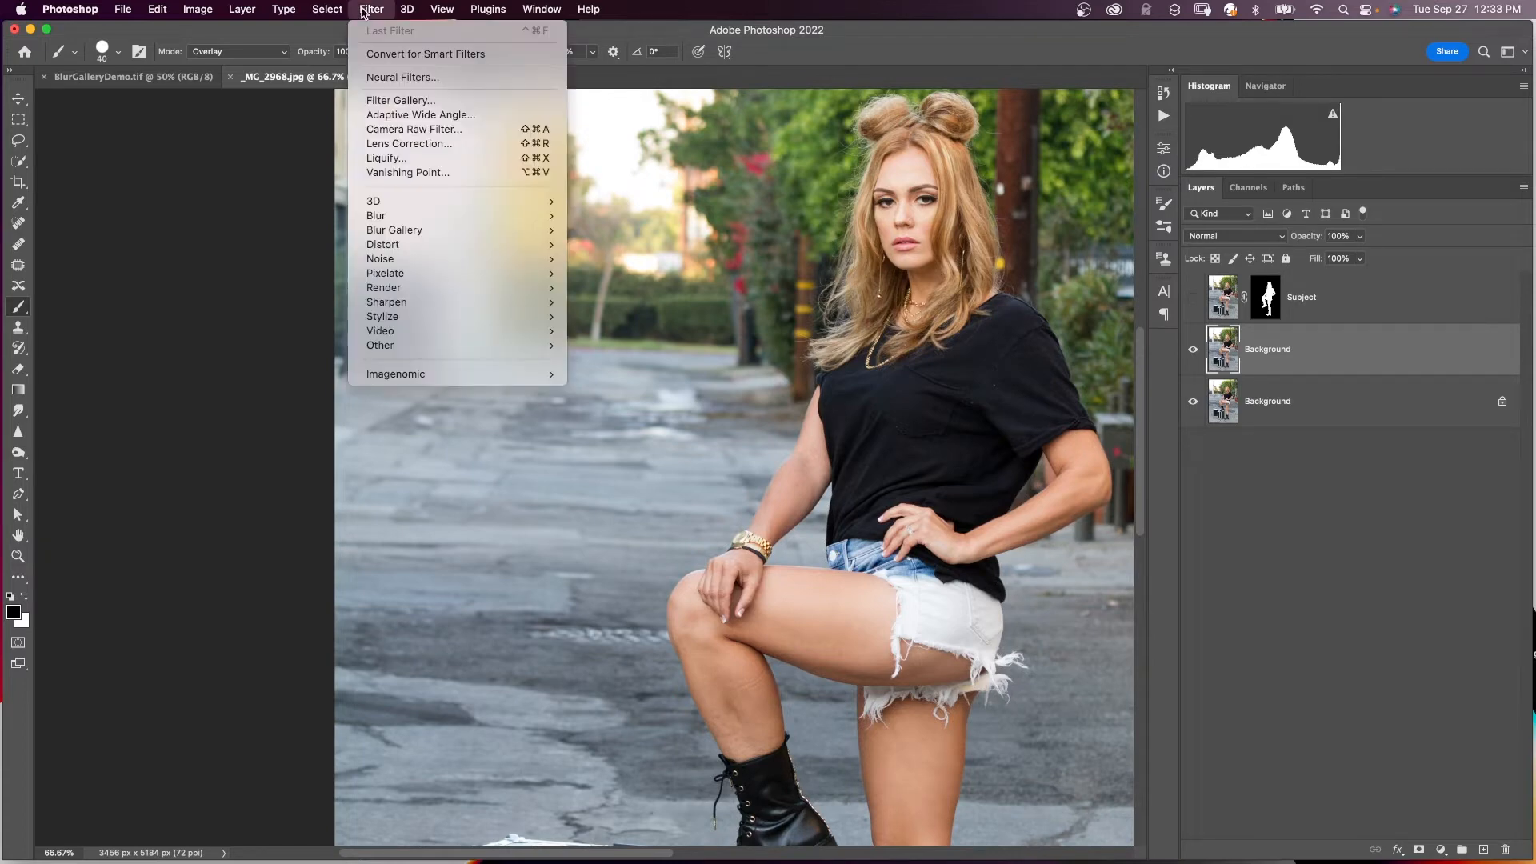
# - Output only the Depth Blur neural filter's grayscale depth map onto a new layer
pyautogui.click(402, 77)
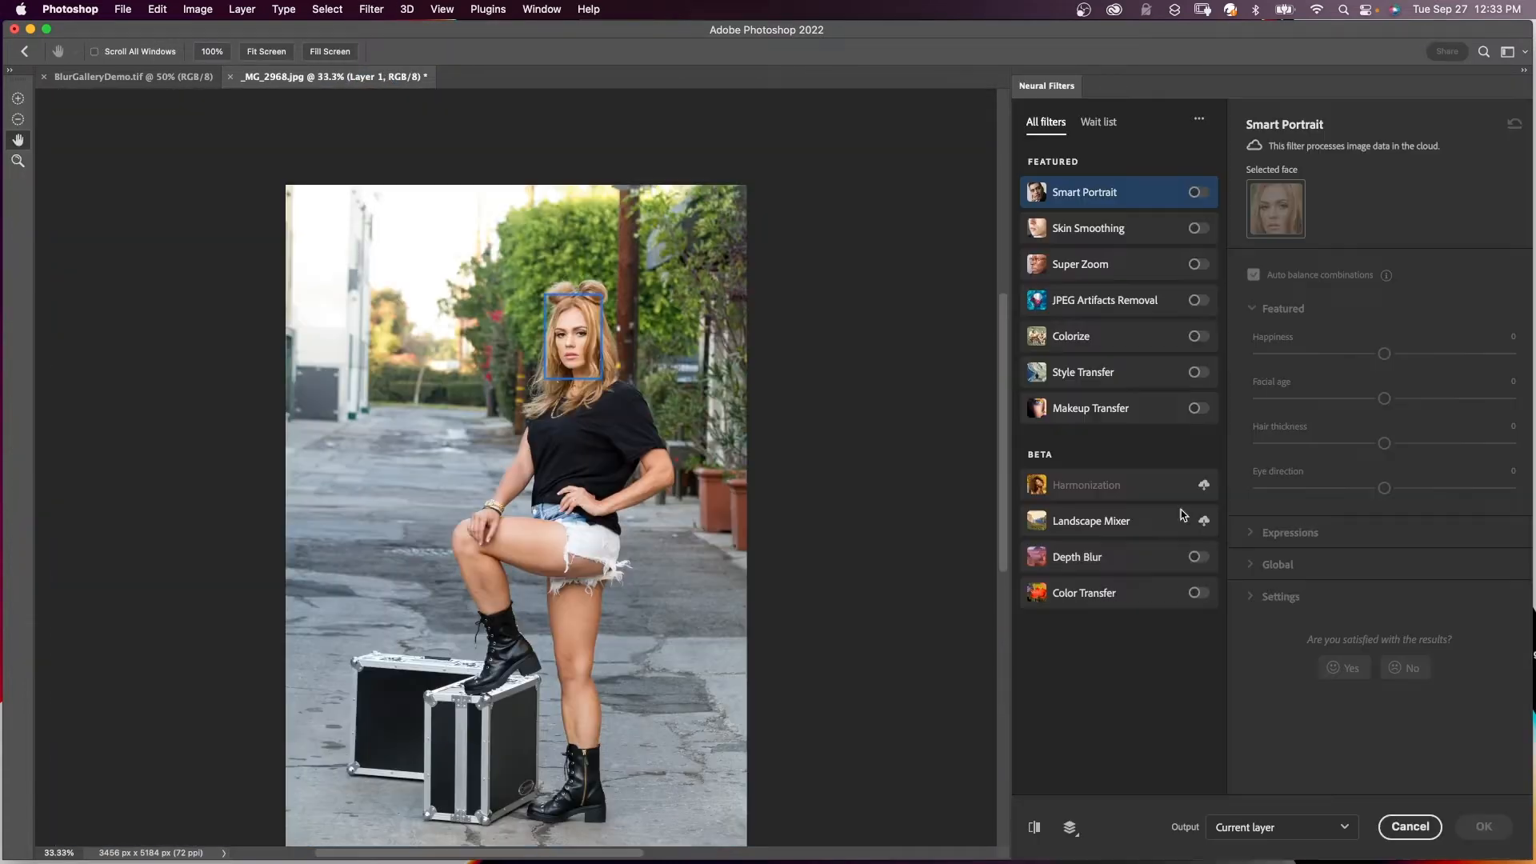
pyautogui.click(1197, 559)
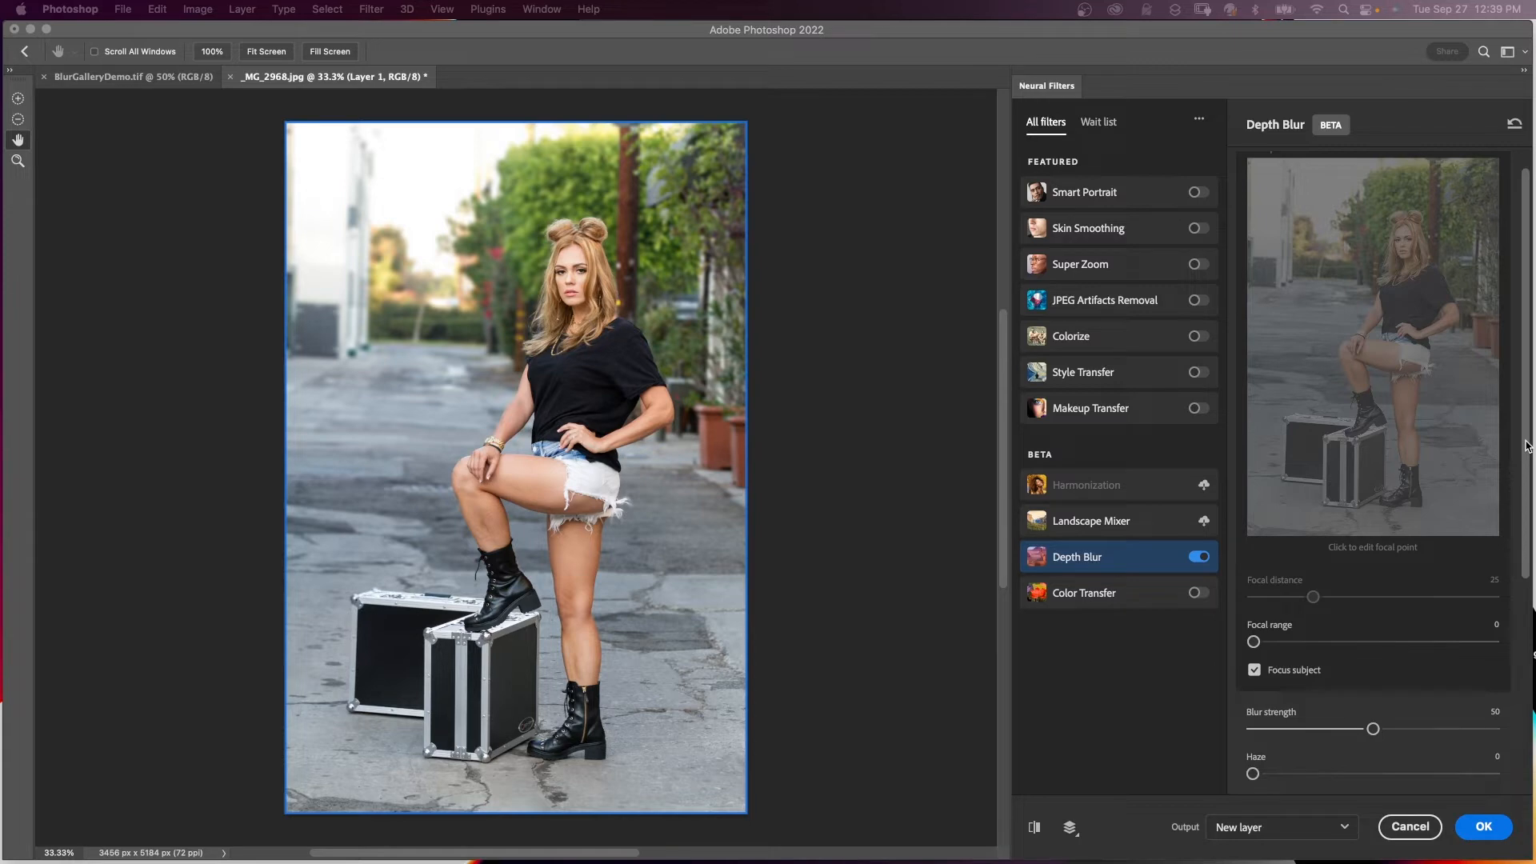
pyautogui.moveTo(1528, 446); pyautogui.dragTo(1530, 656)
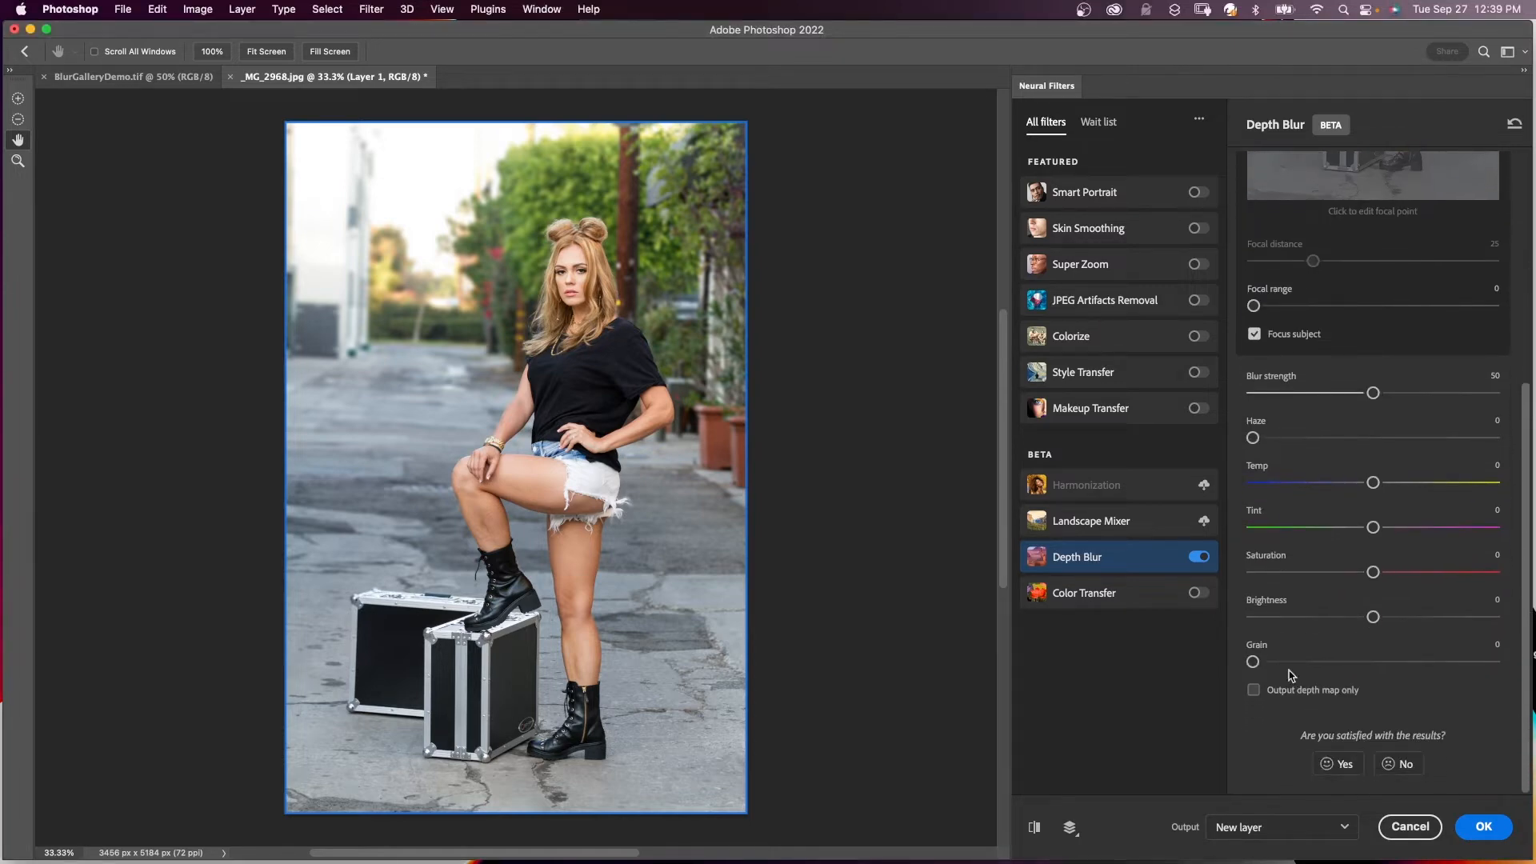
pyautogui.click(1253, 690)
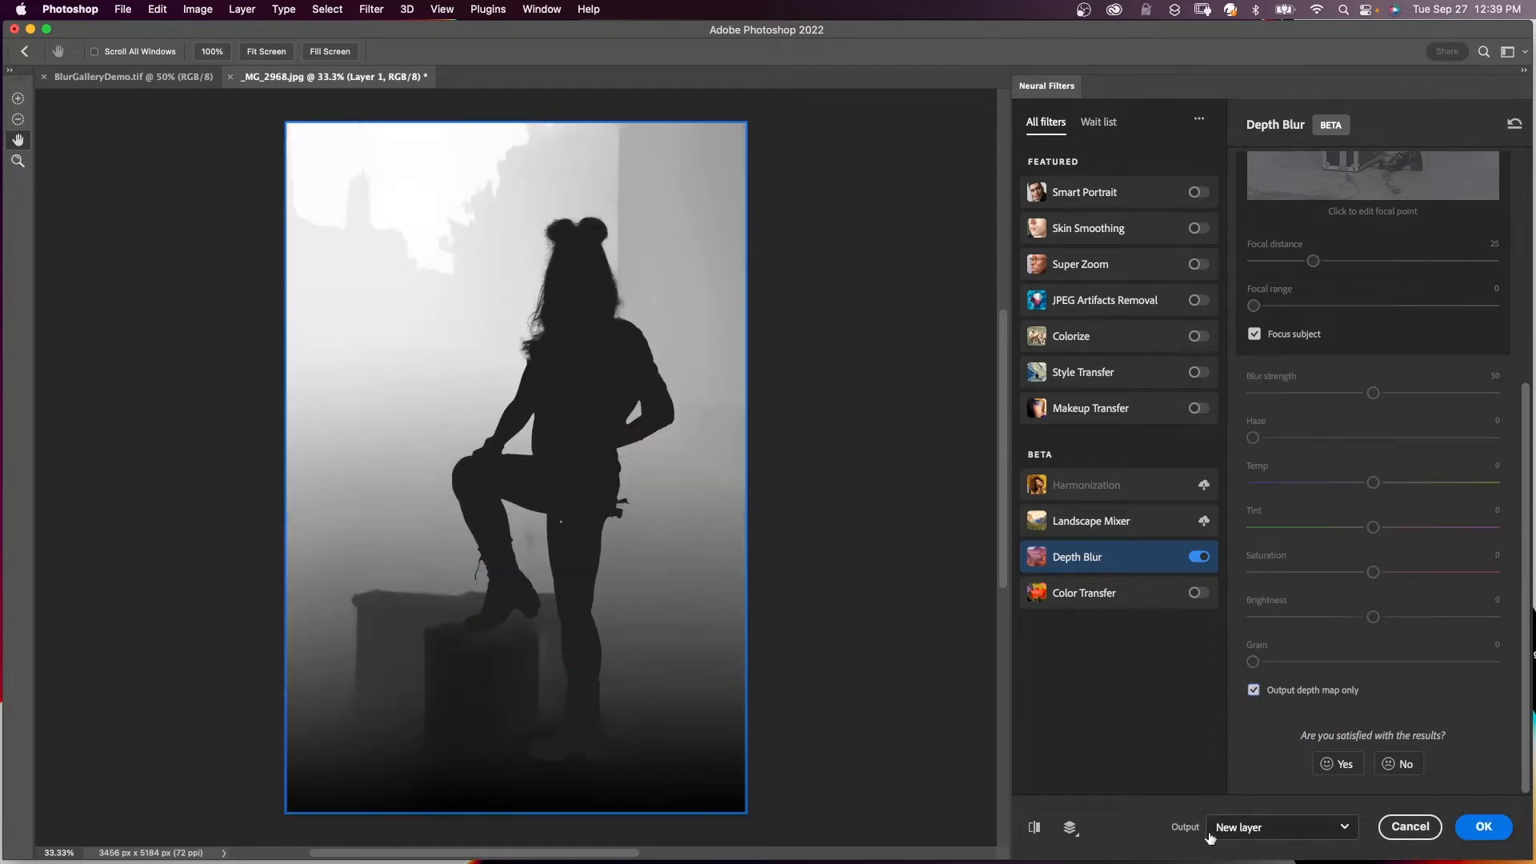
pyautogui.click(1484, 828)
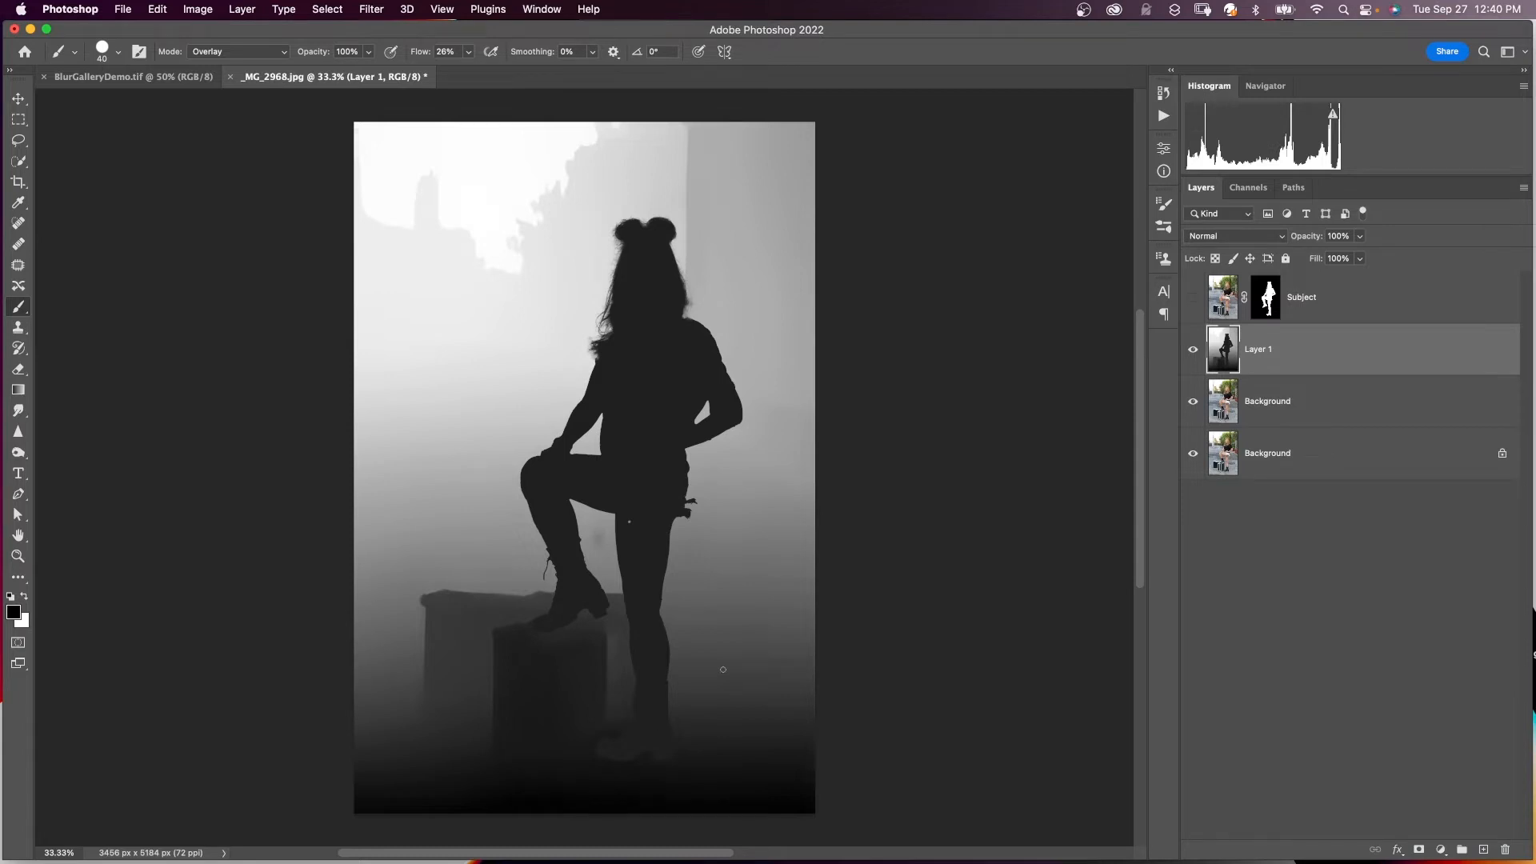
# - Rename the new depth map layer to 'Depth Map'
pyautogui.doubleClick(1264, 350)
pyautogui.write('Depth Map')
pyautogui.press('Return')
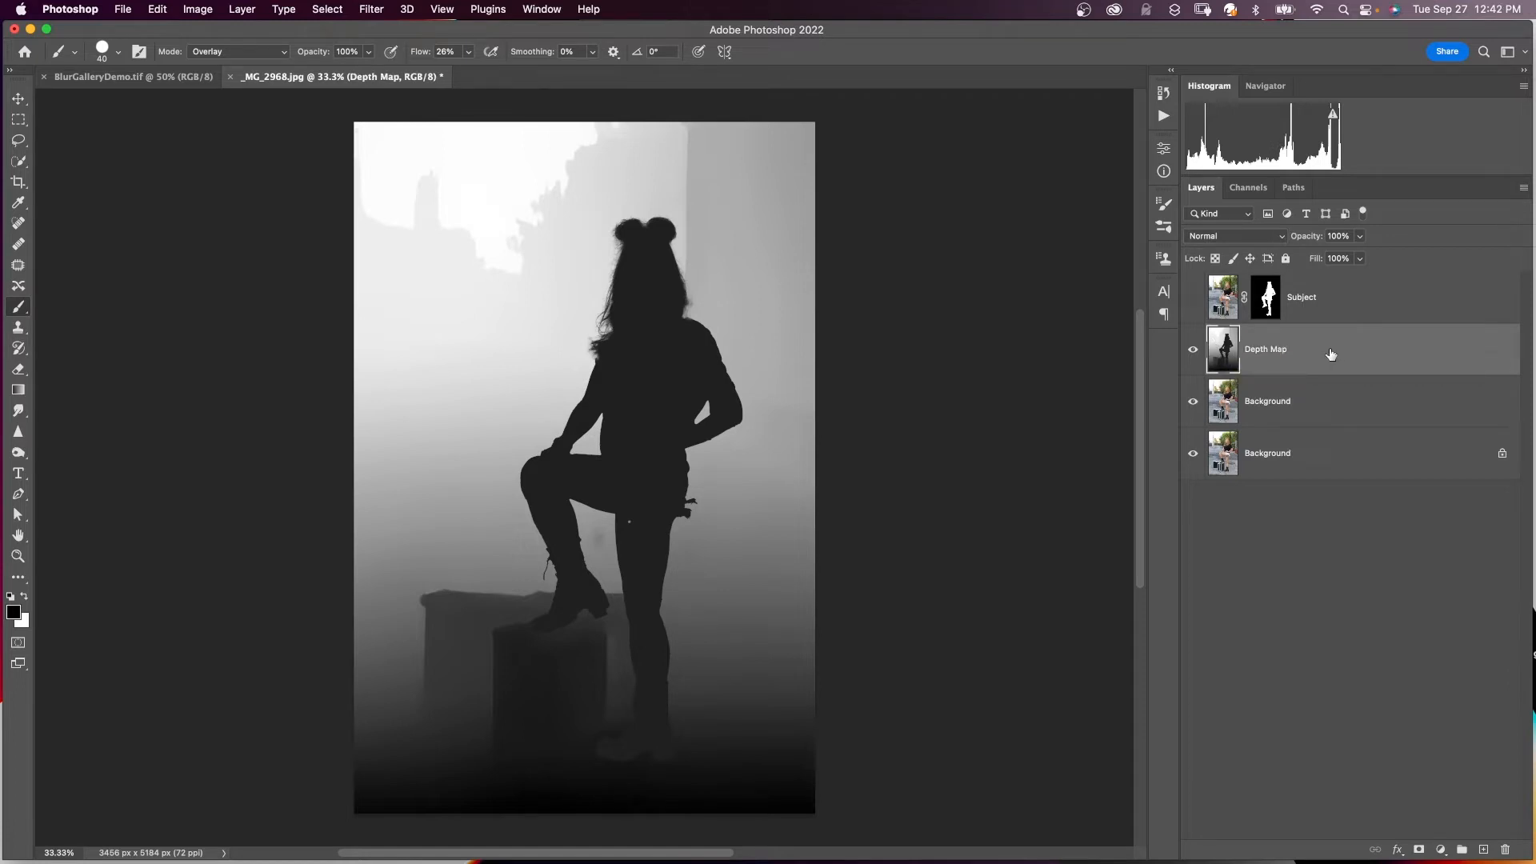
# - Copy the depth map and paste it into a new Alpha 1 channel
pyautogui.keyDown('super'); pyautogui.click(1228, 358); pyautogui.keyUp('super')
pyautogui.click(157, 9)
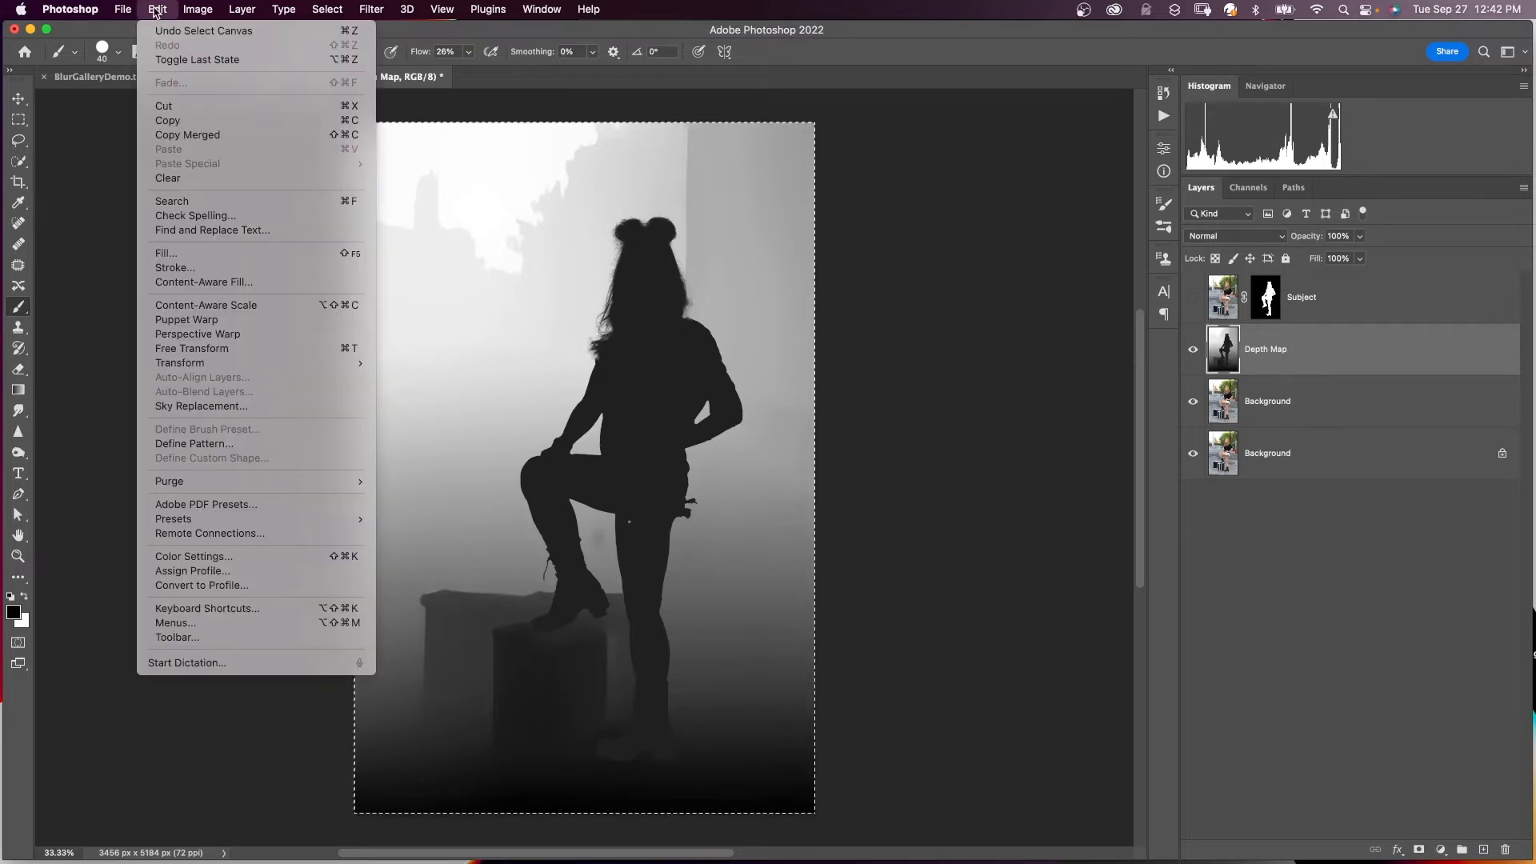
pyautogui.click(166, 120)
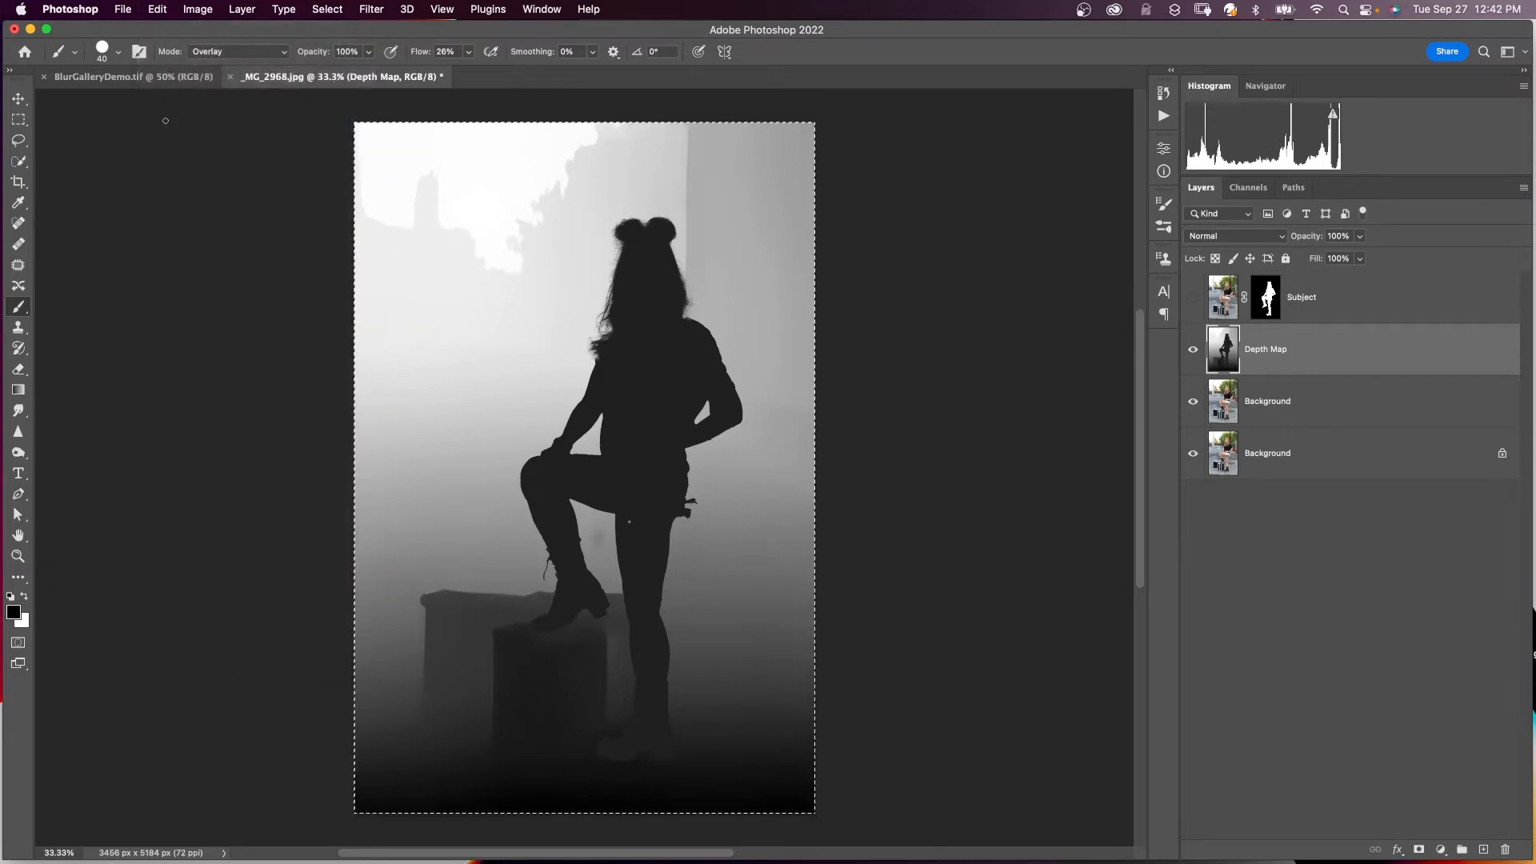
pyautogui.click(1246, 189)
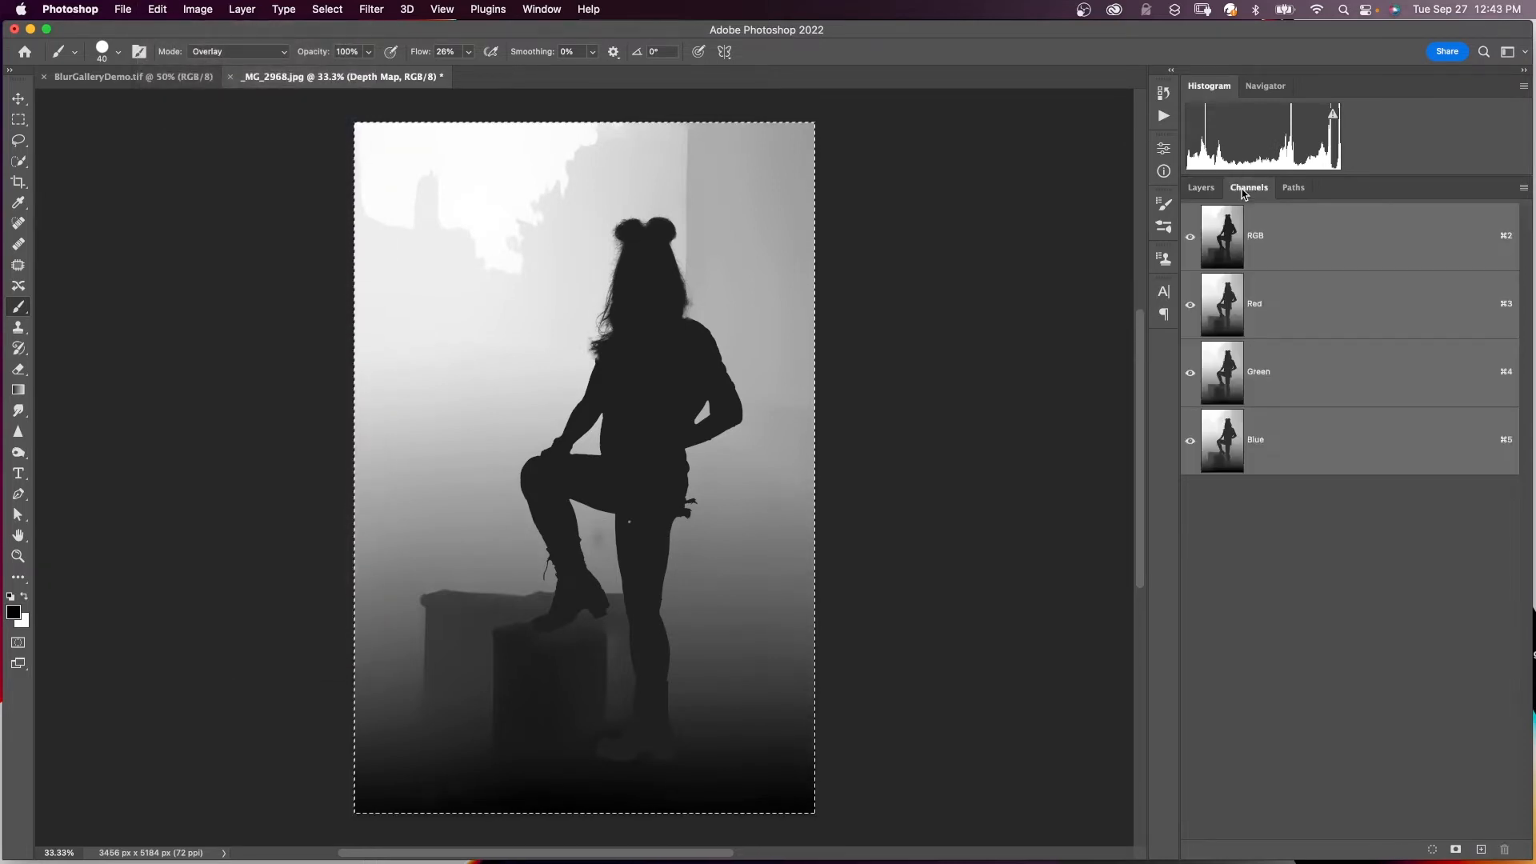
pyautogui.click(1481, 852)
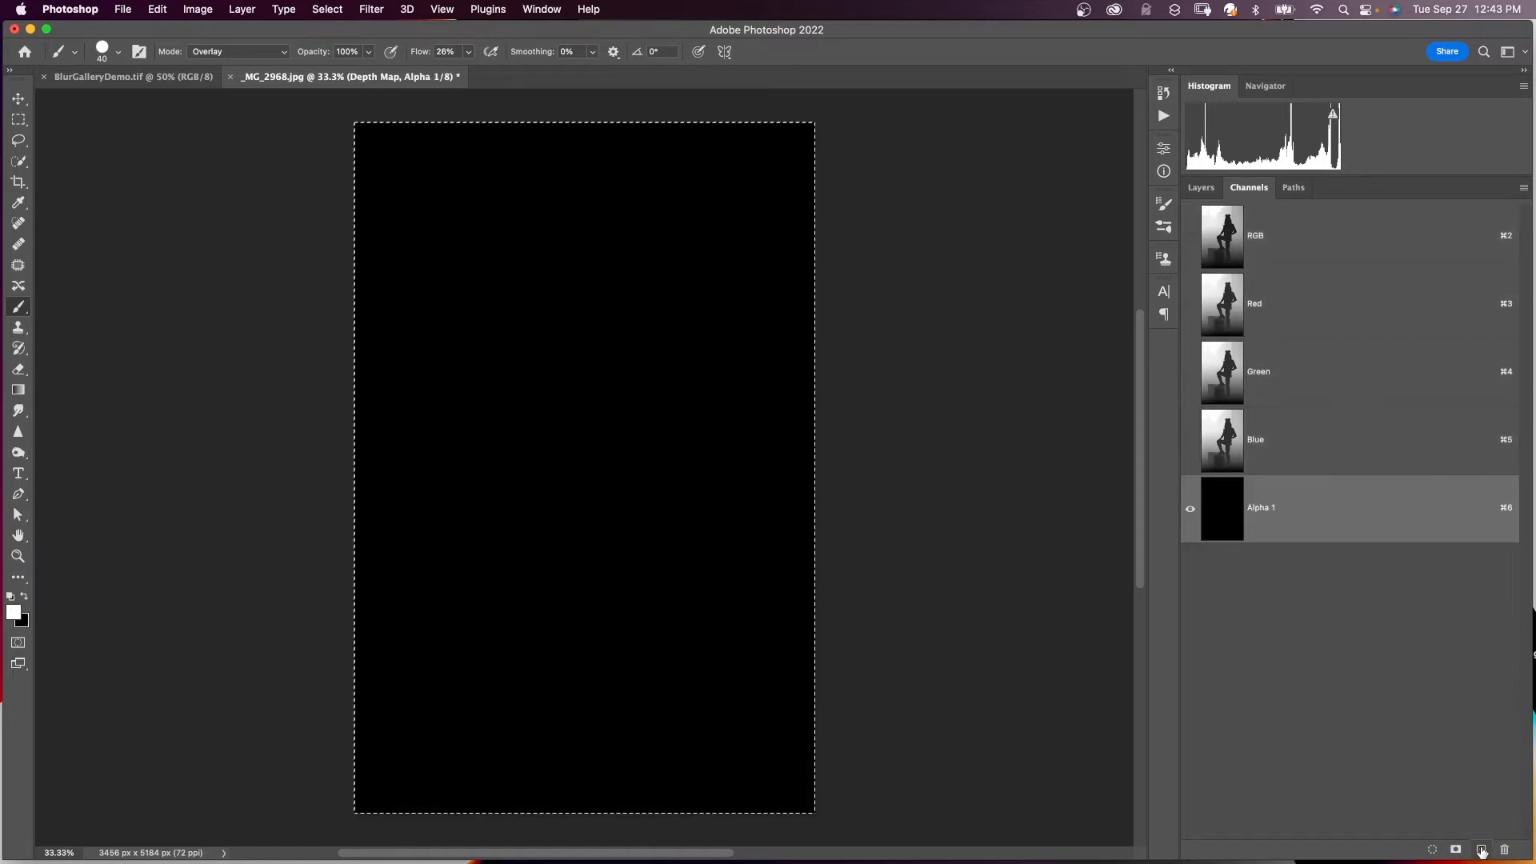
pyautogui.click(157, 11)
pyautogui.click(169, 149)
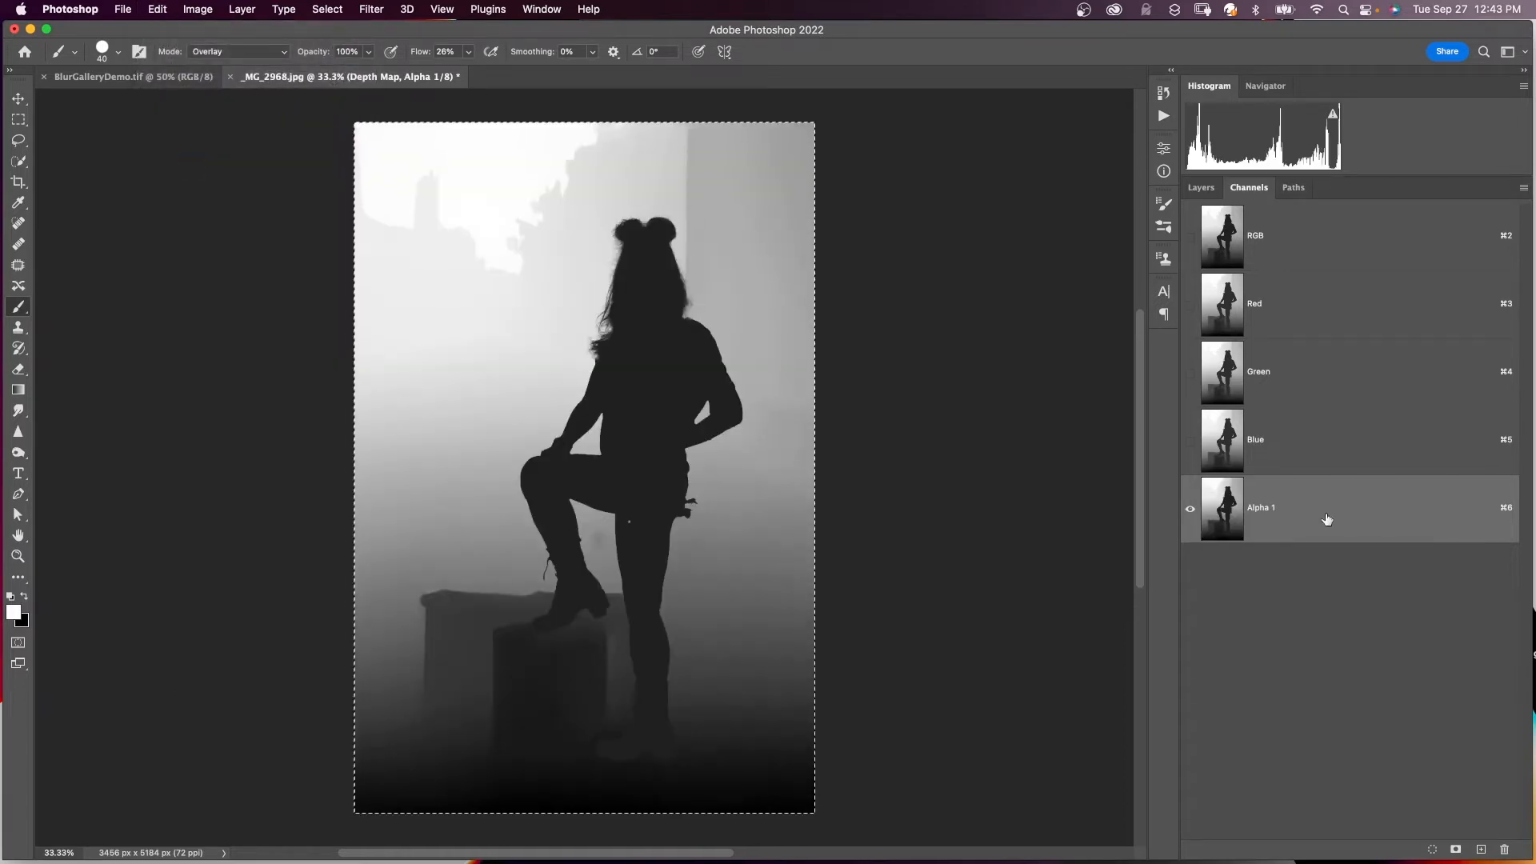
# - Show the RGB channels again, deselect, and hide the Depth Map layer
pyautogui.click(1190, 237)
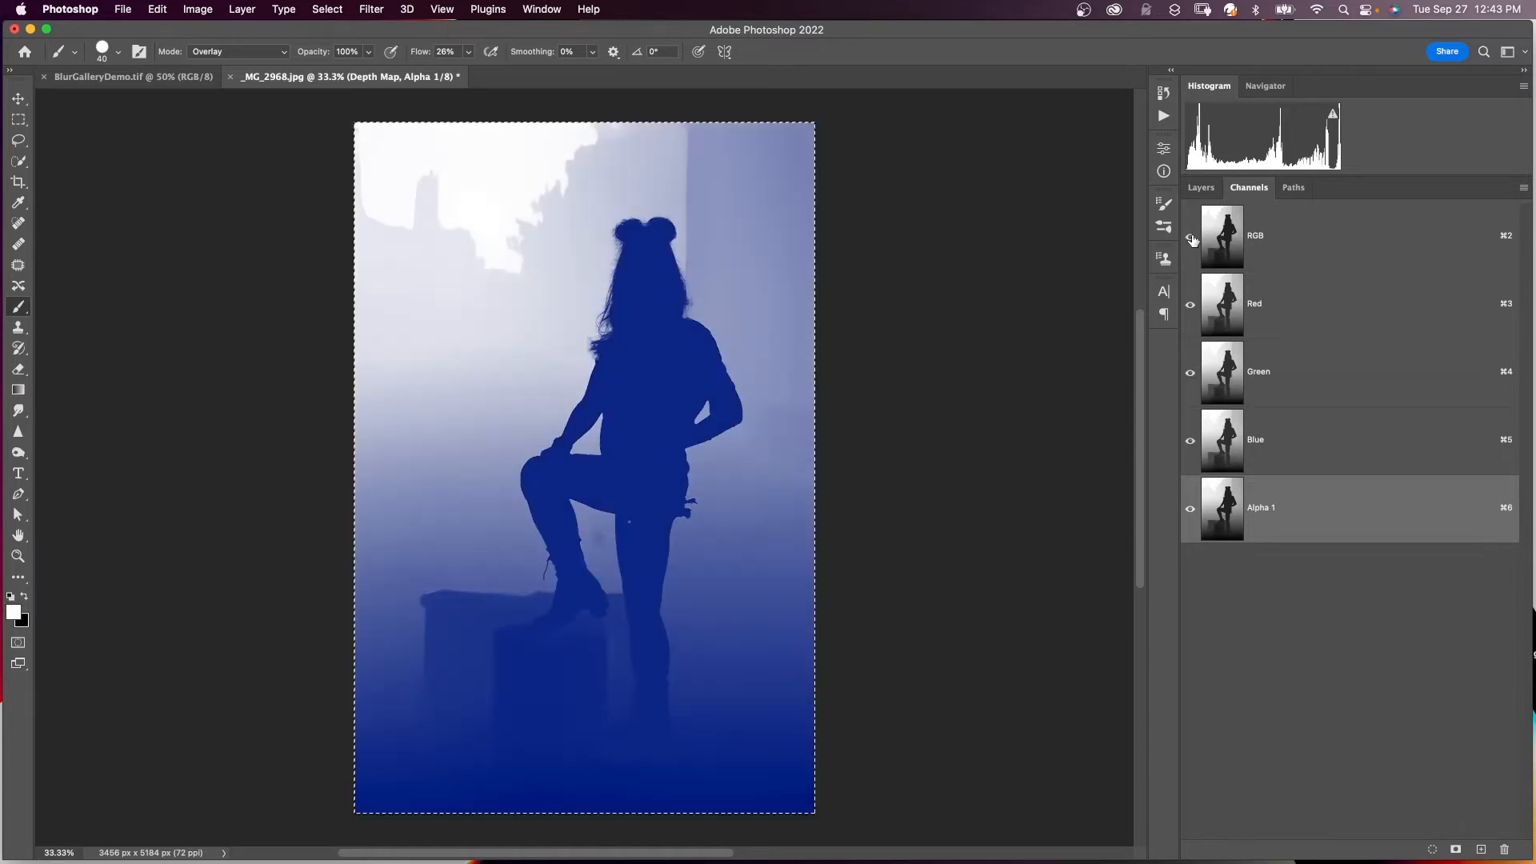
pyautogui.click(1201, 187)
pyautogui.press('super+d')
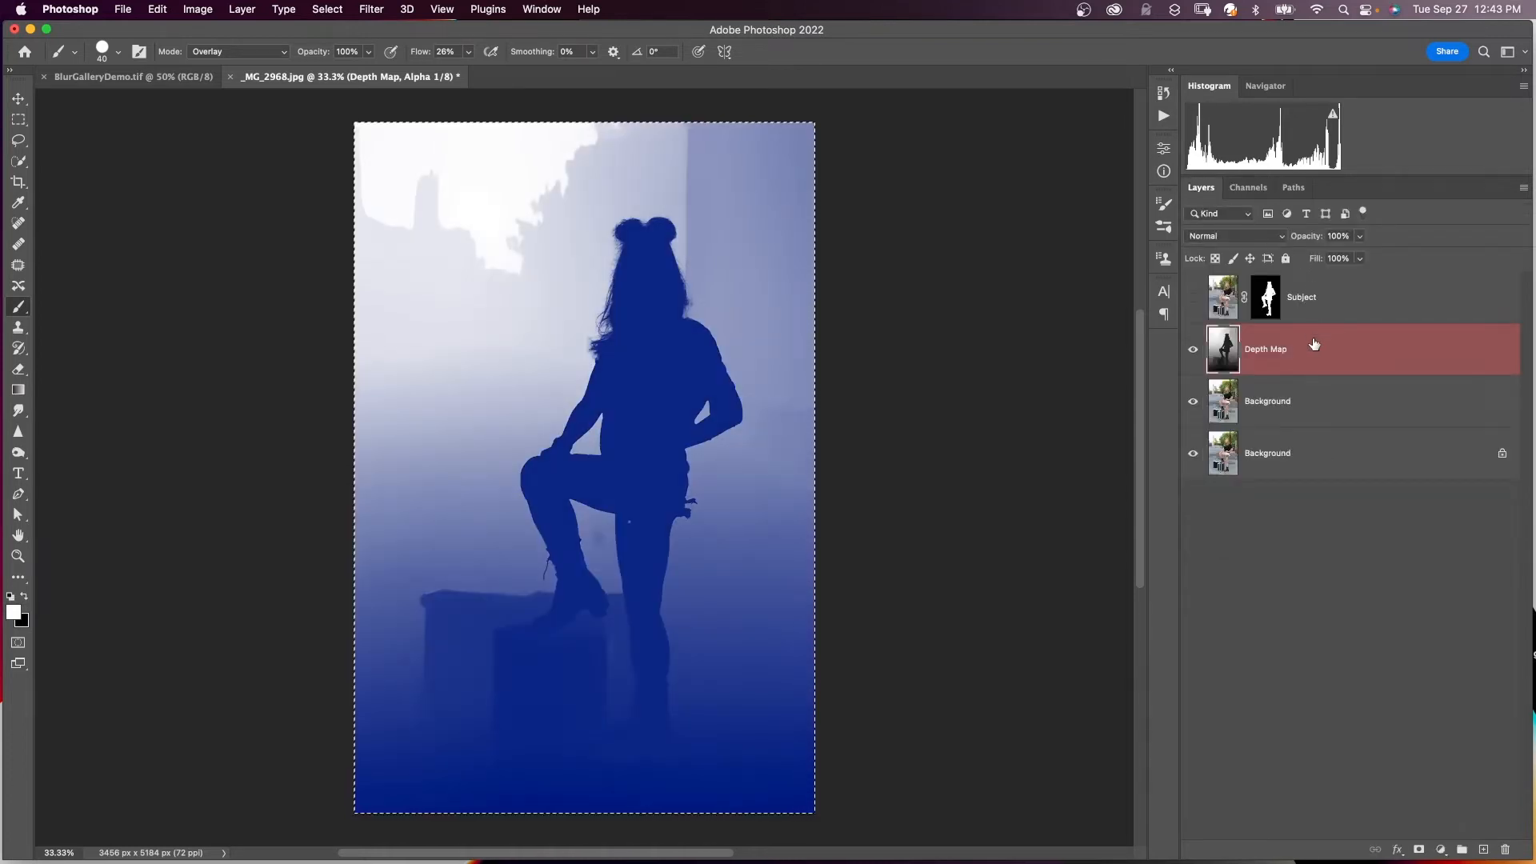
pyautogui.click(1313, 345)
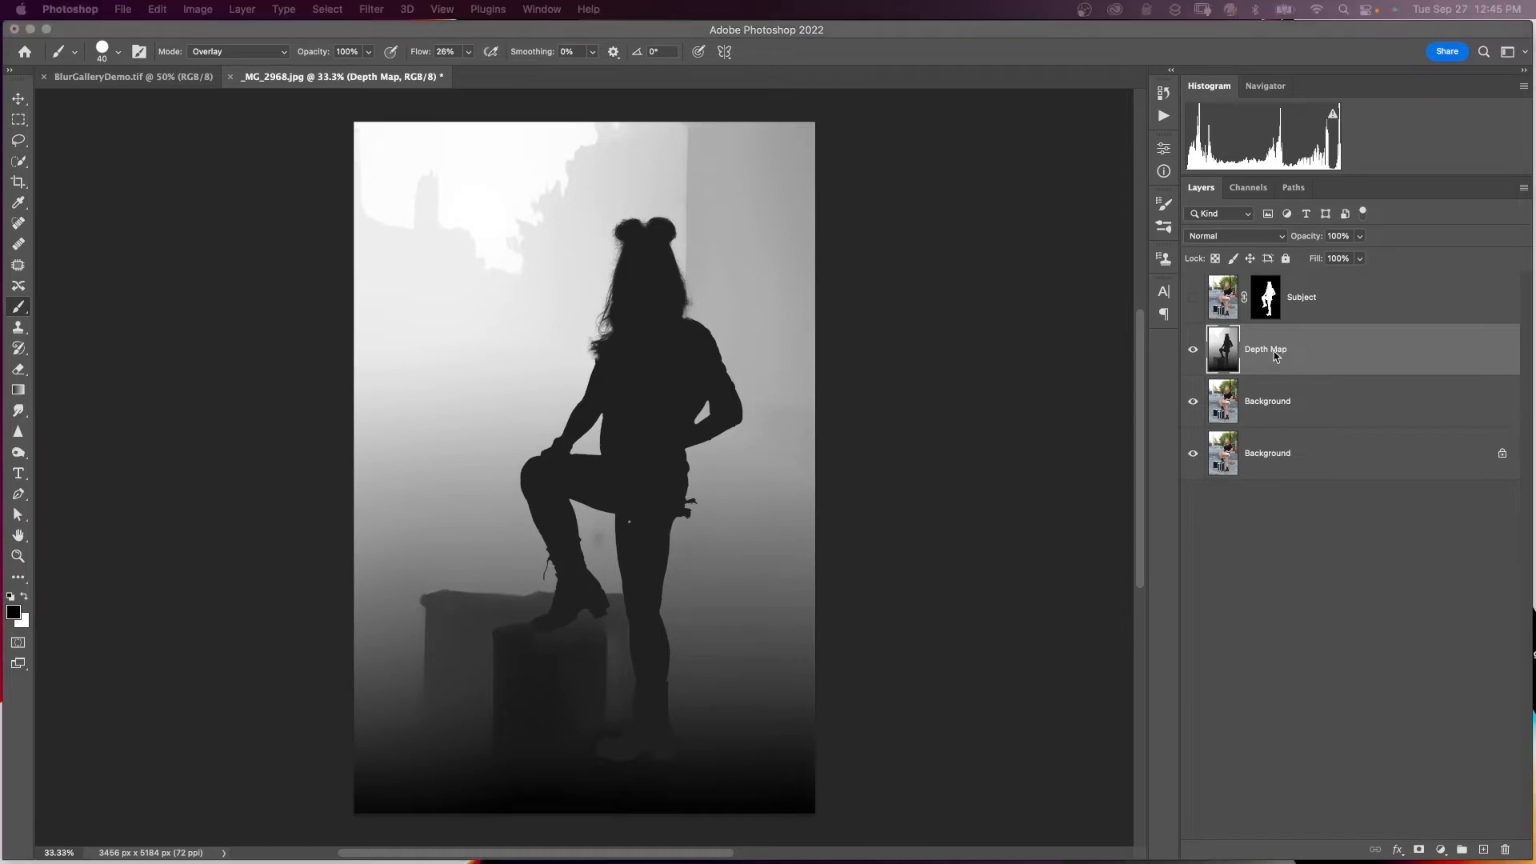
pyautogui.click(1193, 352)
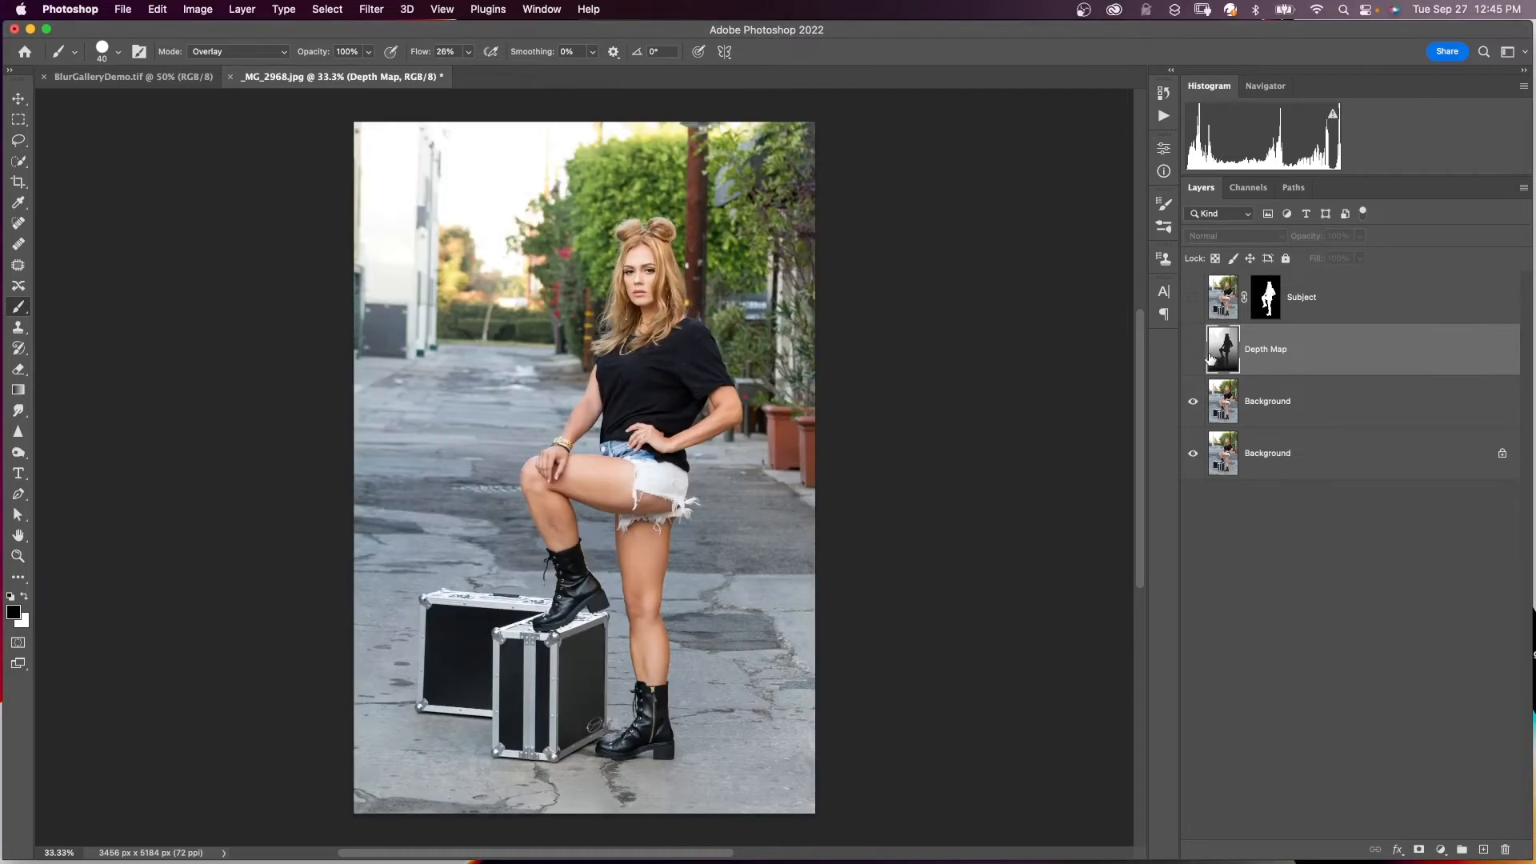
# - Rename the background copy to 'Blur Gallery' and load the Subject mask as a selection
pyautogui.doubleClick(1262, 400)
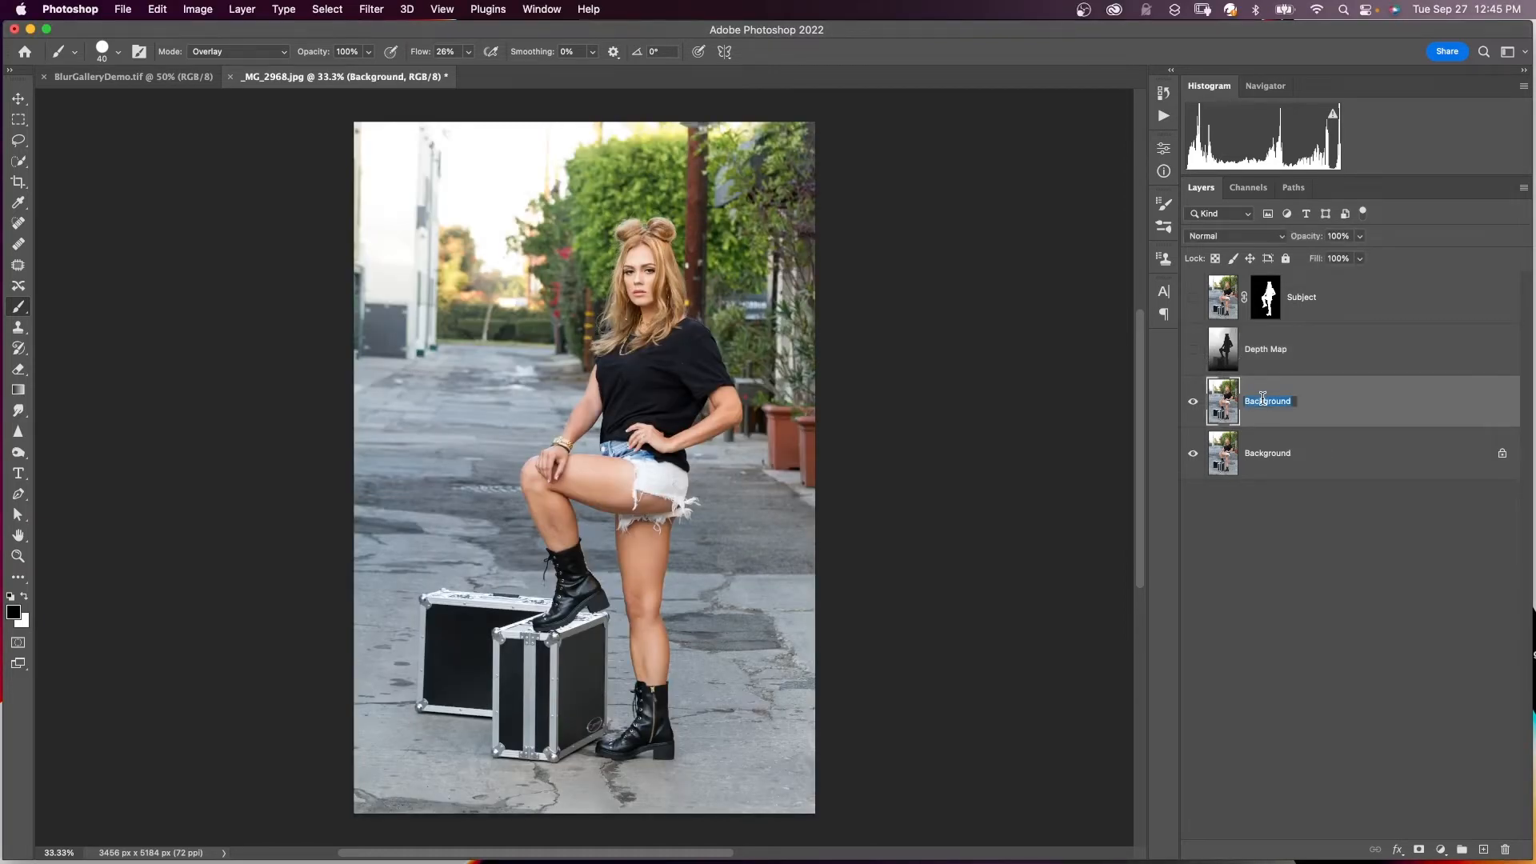
pyautogui.write('Blur Gallery')
pyautogui.click(1265, 300)
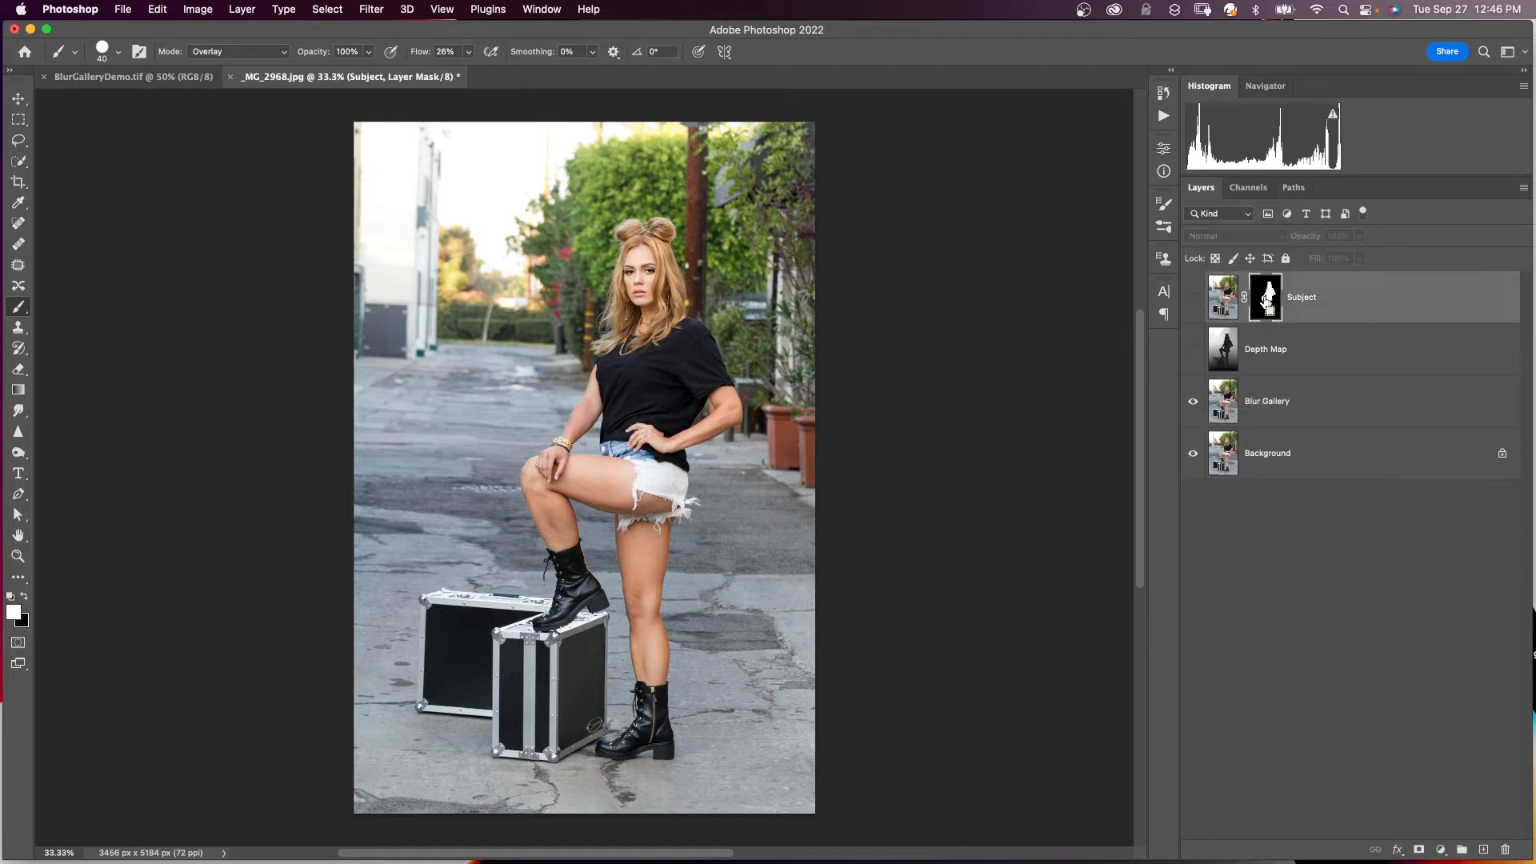
pyautogui.keyDown('super'); pyautogui.click(1268, 310); pyautogui.keyUp('super')
pyautogui.click(1297, 408)
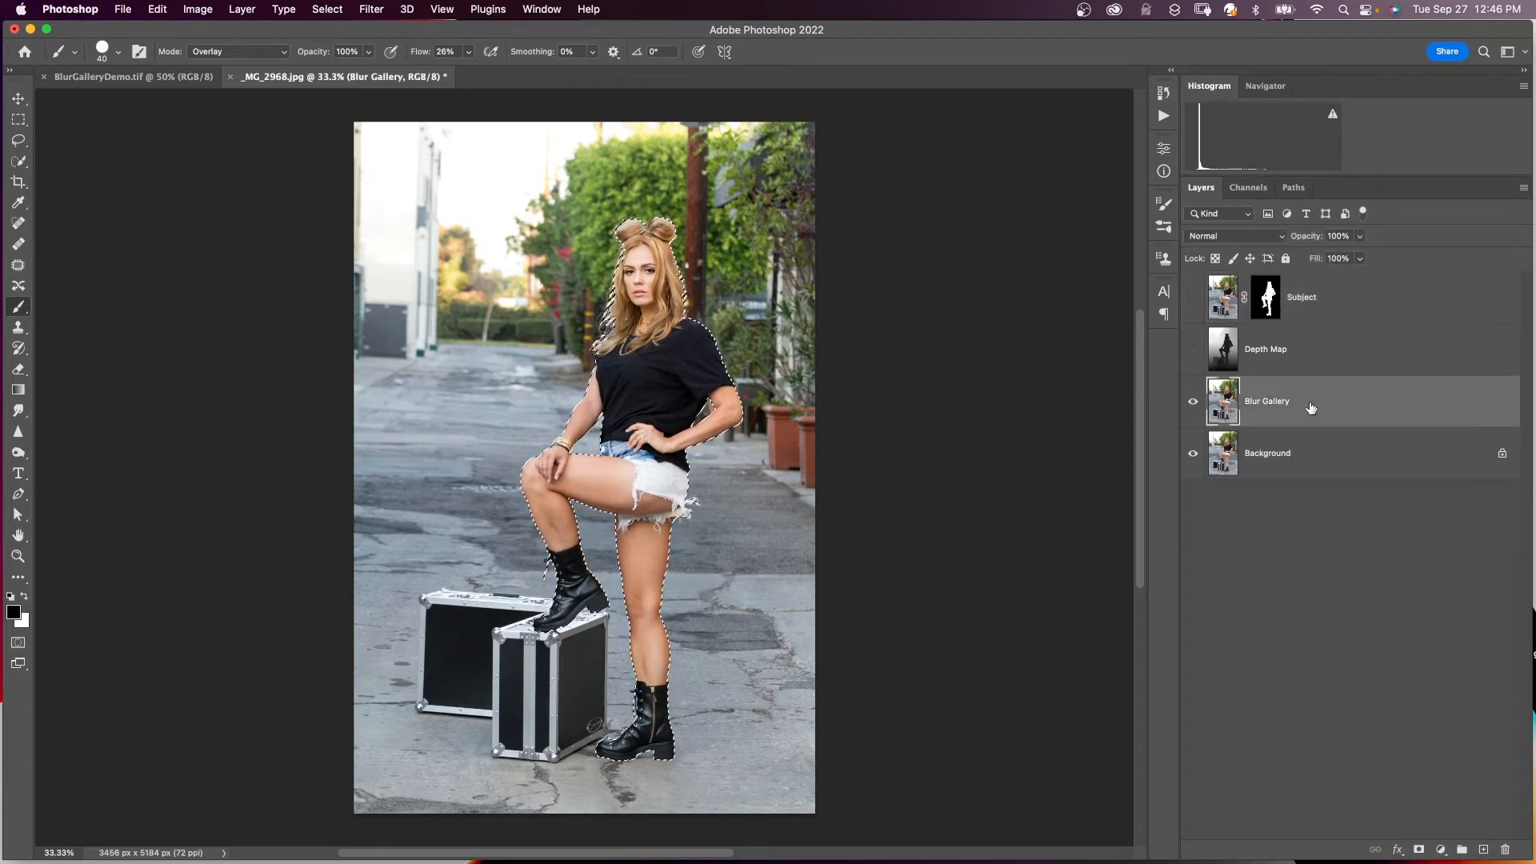
# - Expand the selection by 15 pixels on the Blur Gallery layer
pyautogui.click(327, 8)
pyautogui.moveTo(384, 244)
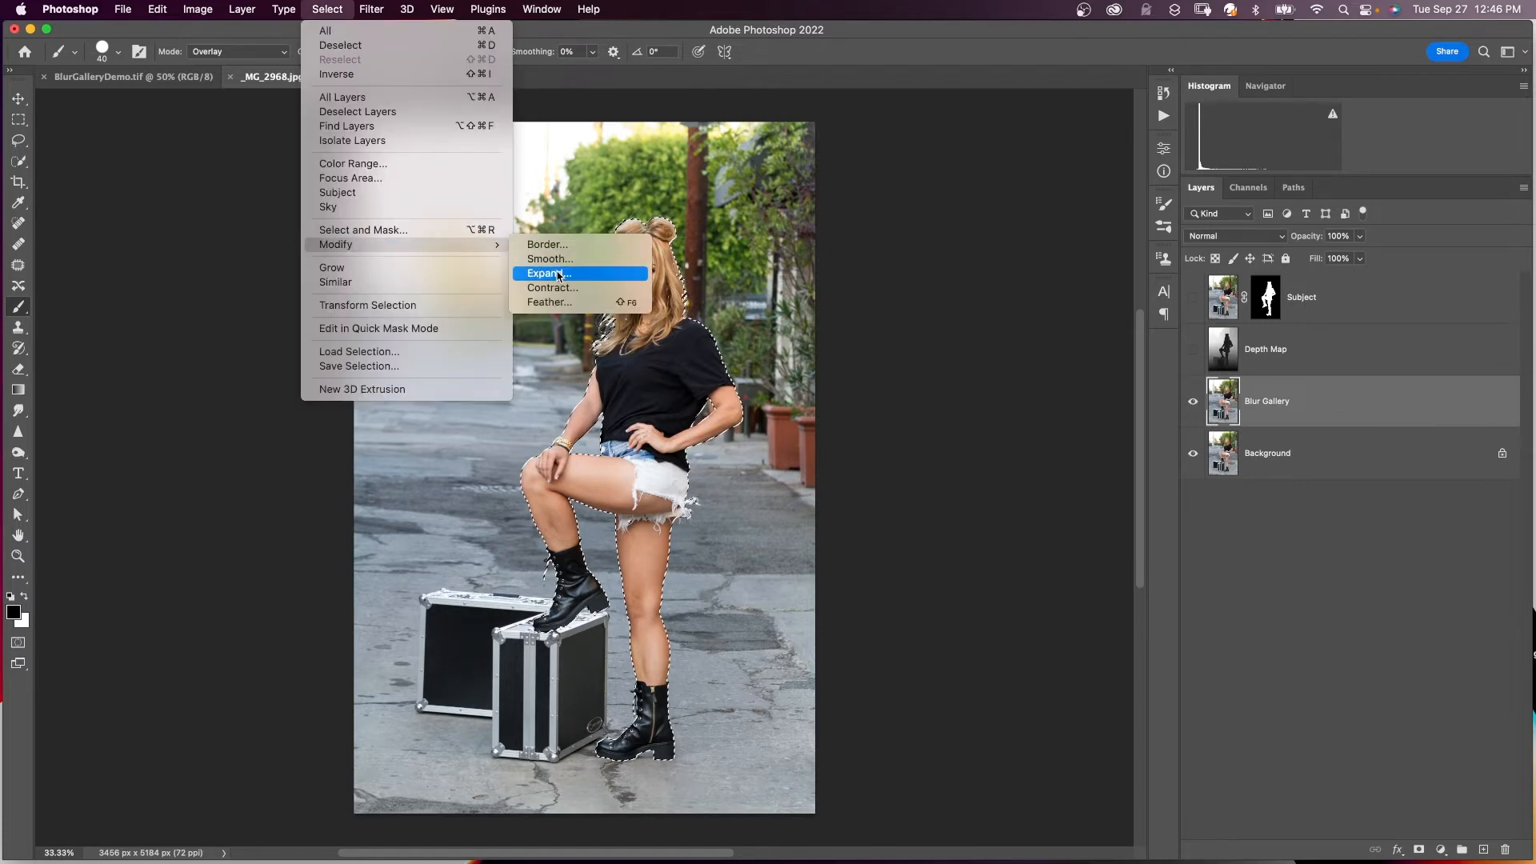
pyautogui.click(550, 273)
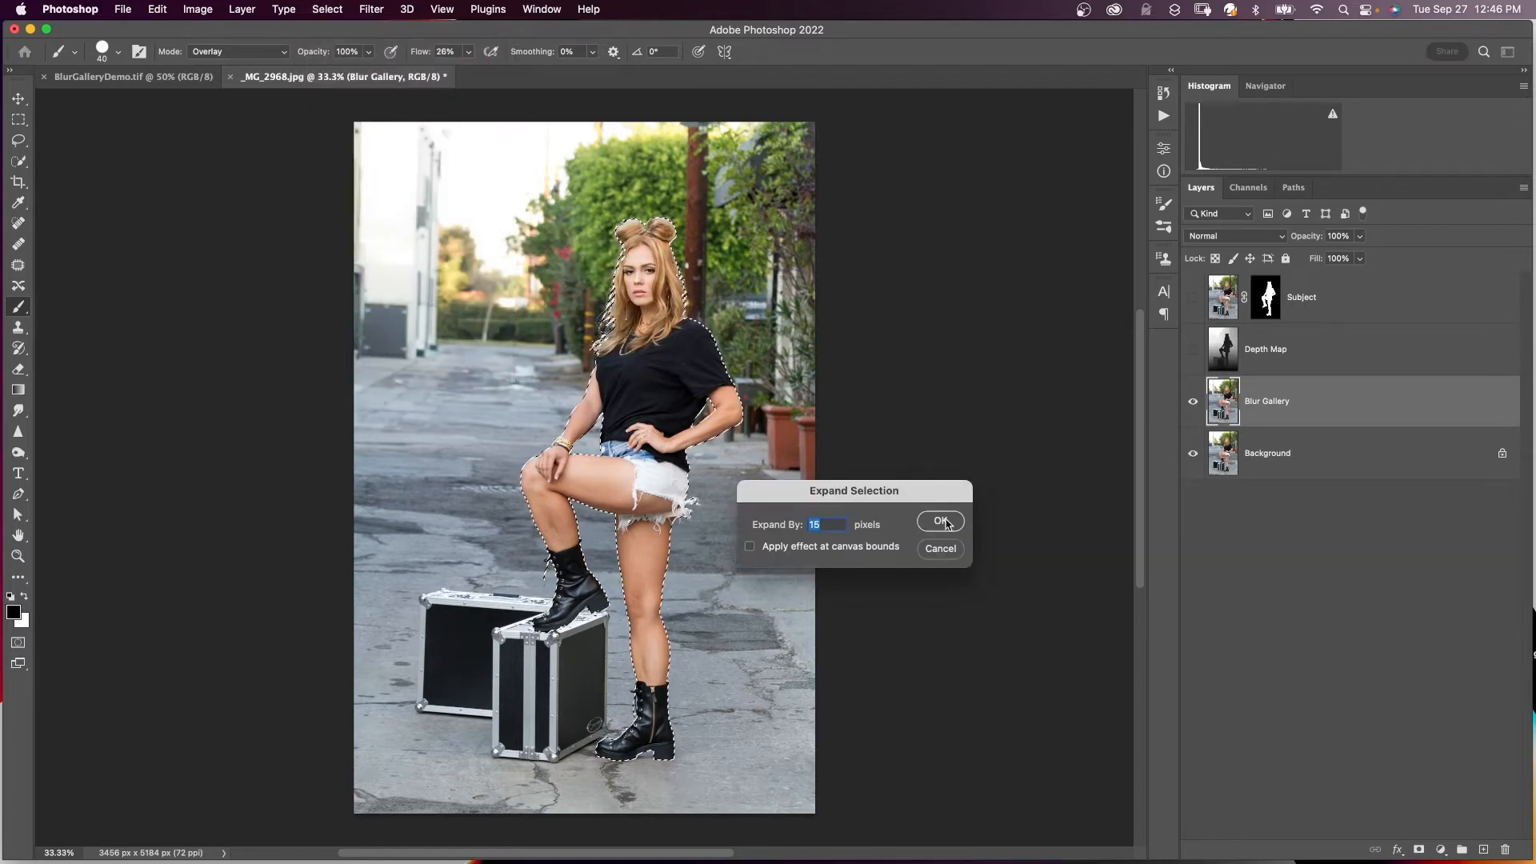
pyautogui.click(941, 521)
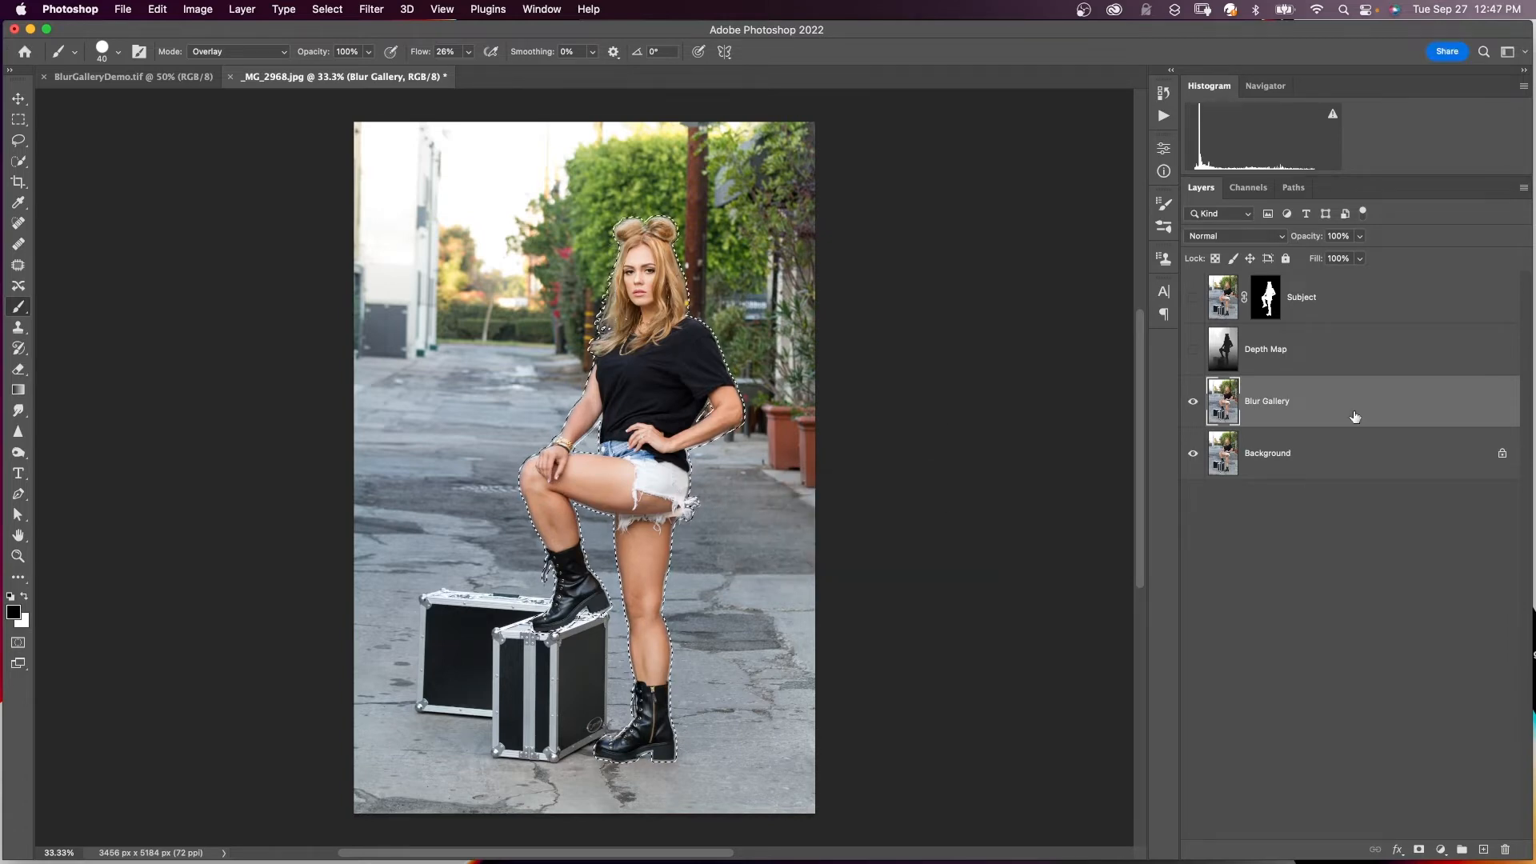
pyautogui.click(157, 10)
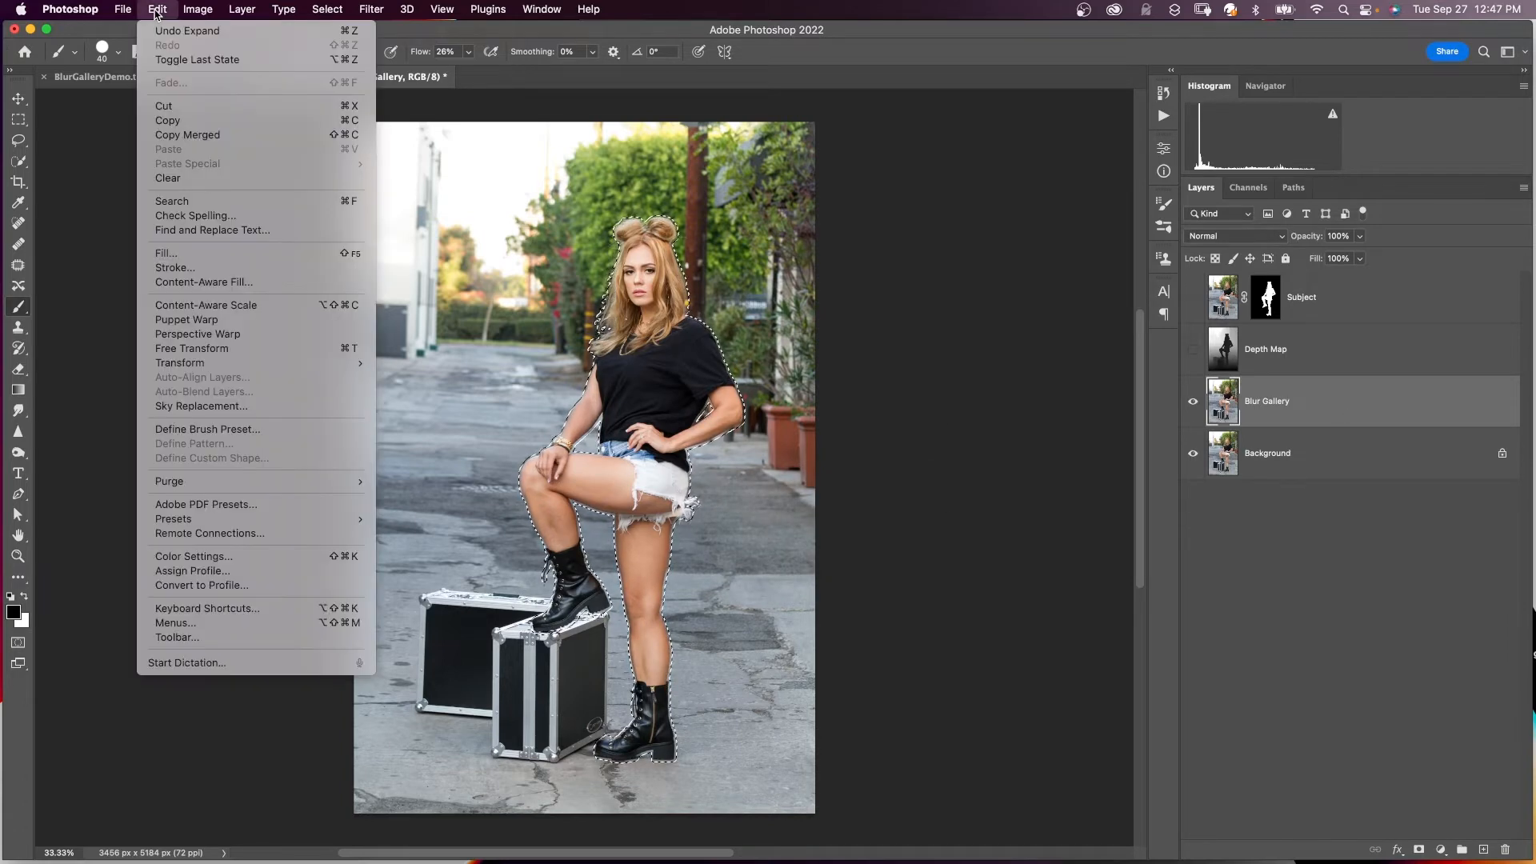
# - Content-Aware Fill the expanded selection to erase the woman, then show Subject and deselect
pyautogui.click(204, 281)
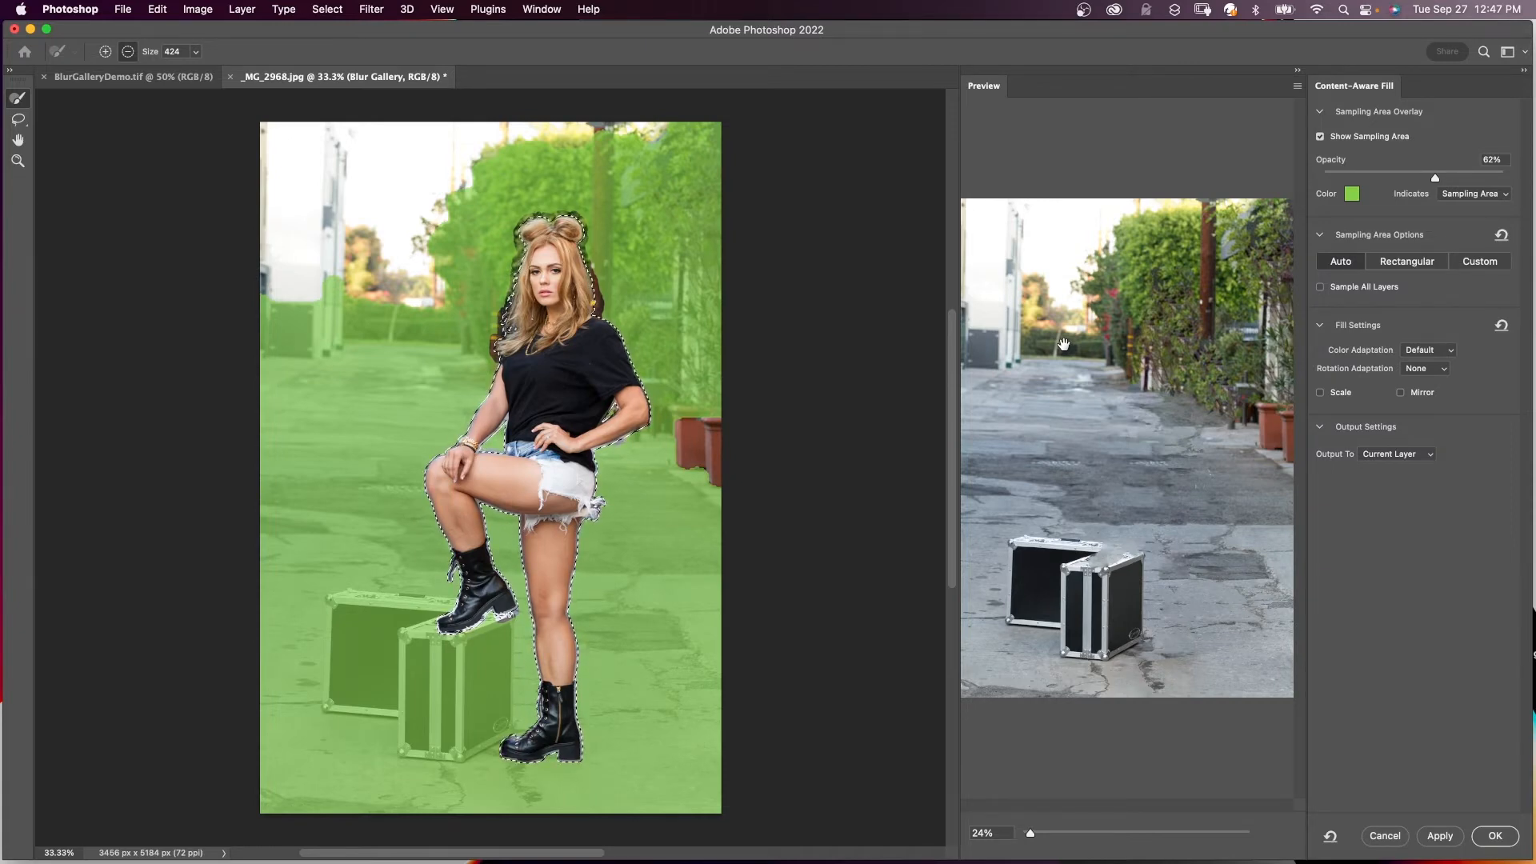
pyautogui.click(1491, 834)
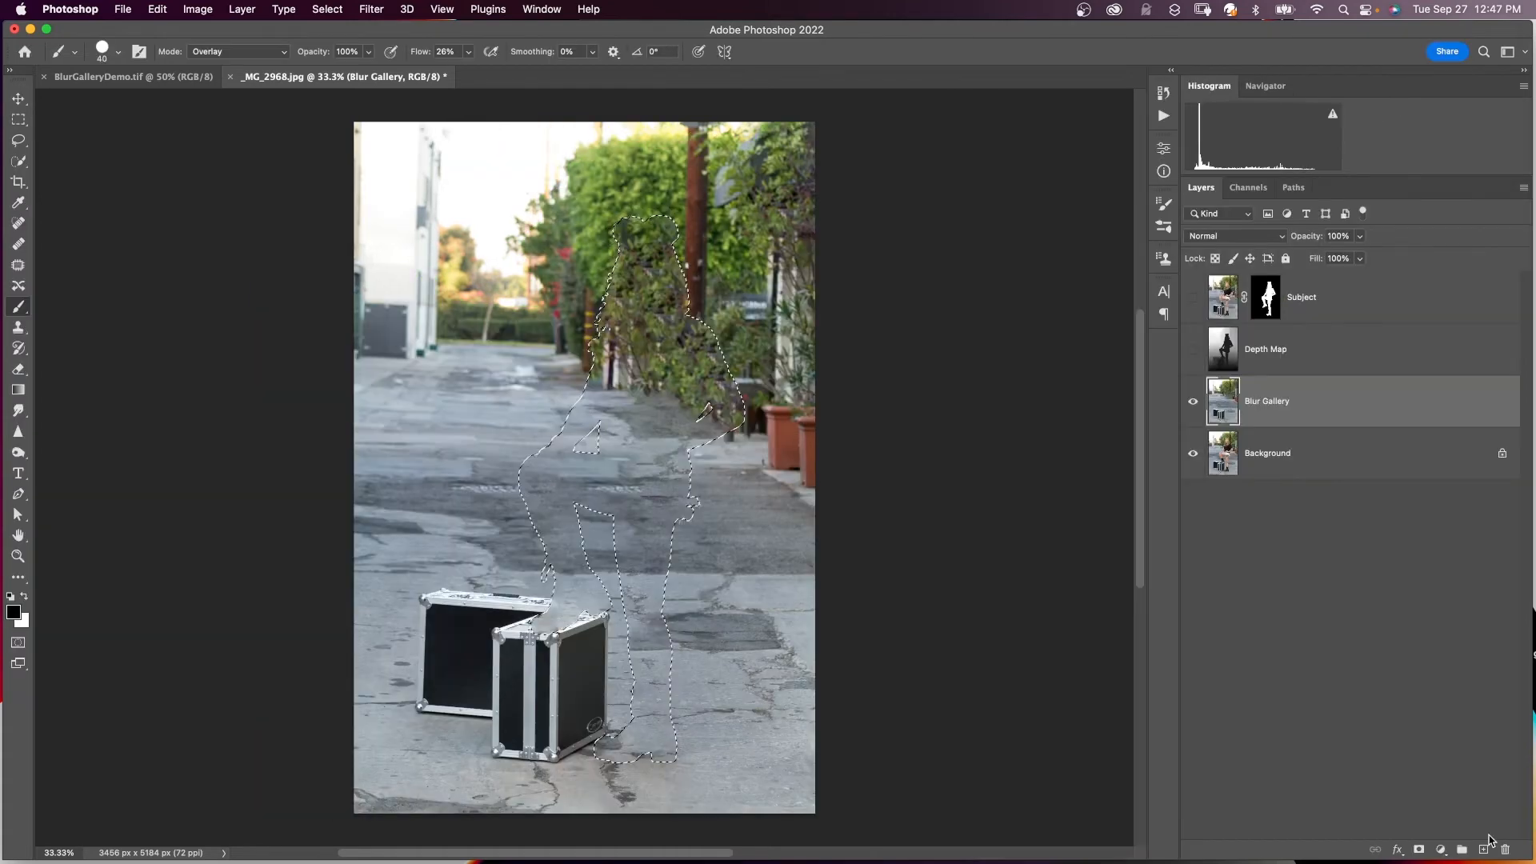
pyautogui.click(1193, 297)
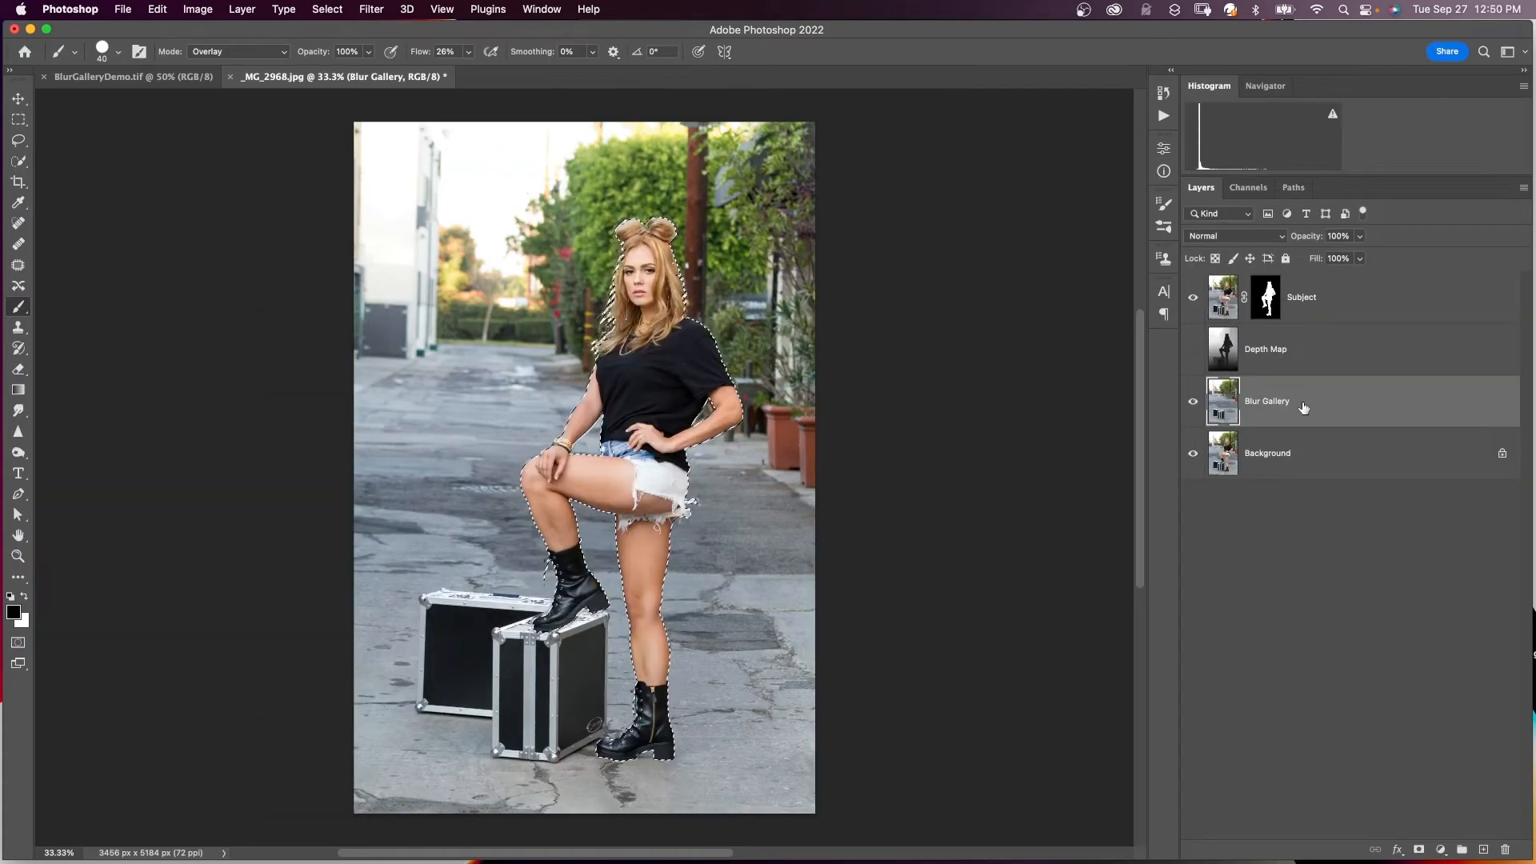
pyautogui.press('super+d')
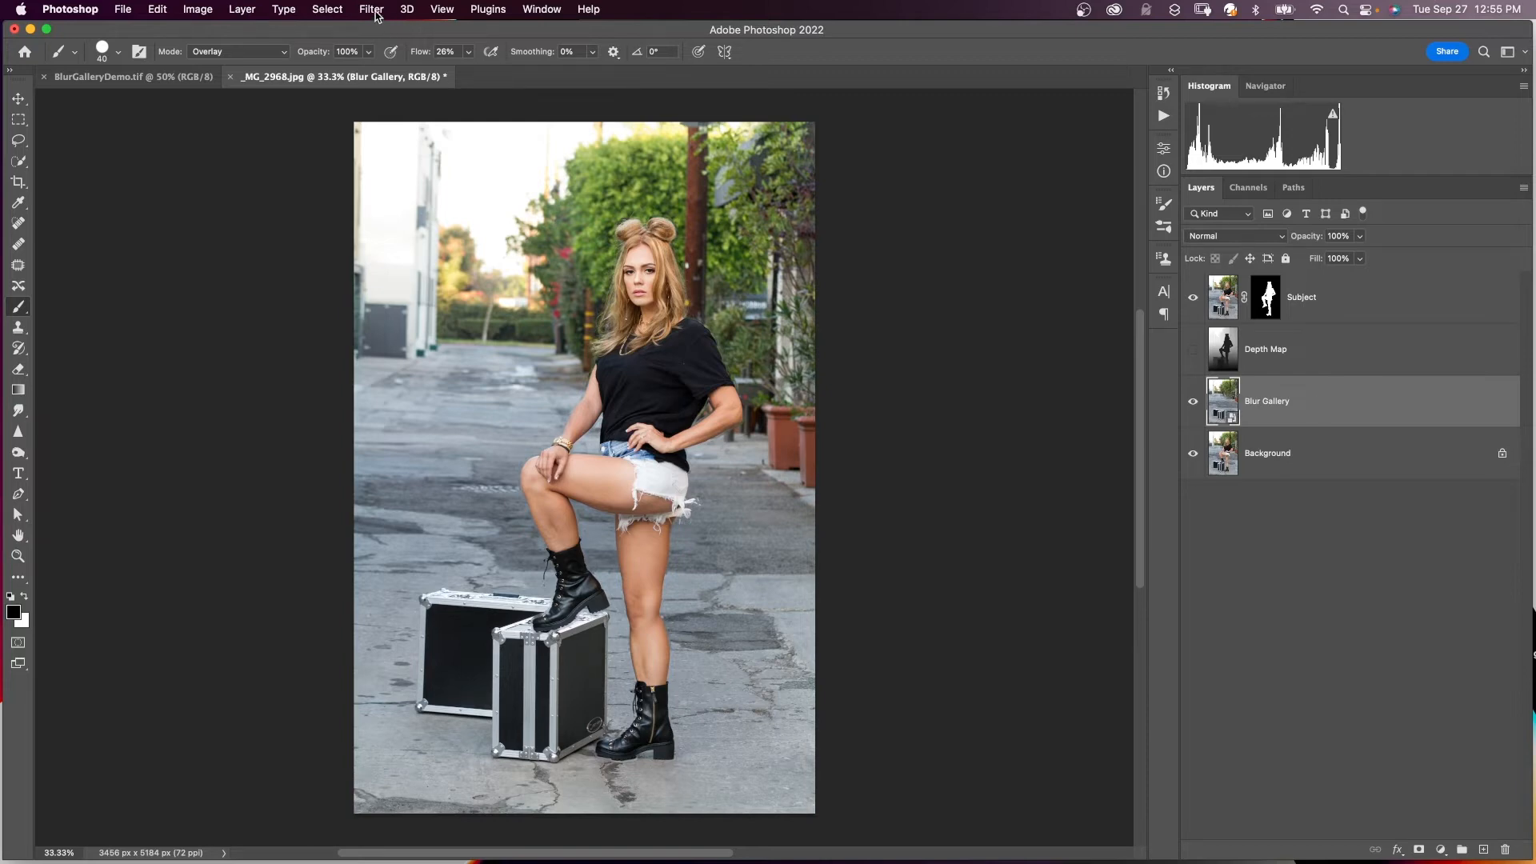
# - Apply a 52 px Field Blur with raised Light Bokeh to the Blur Gallery layer
pyautogui.click(373, 10)
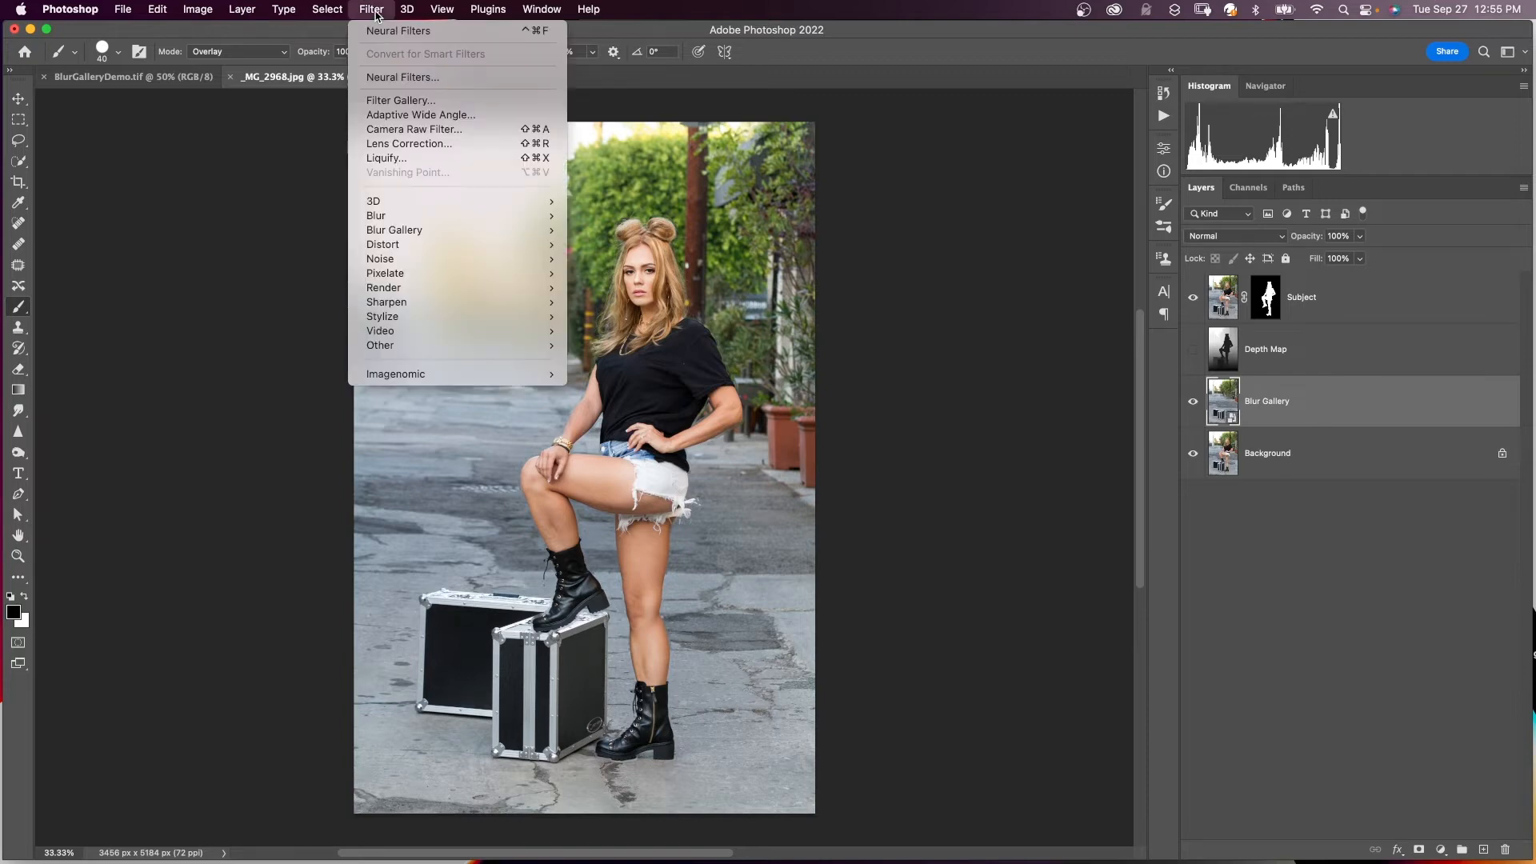
pyautogui.moveTo(440, 231)
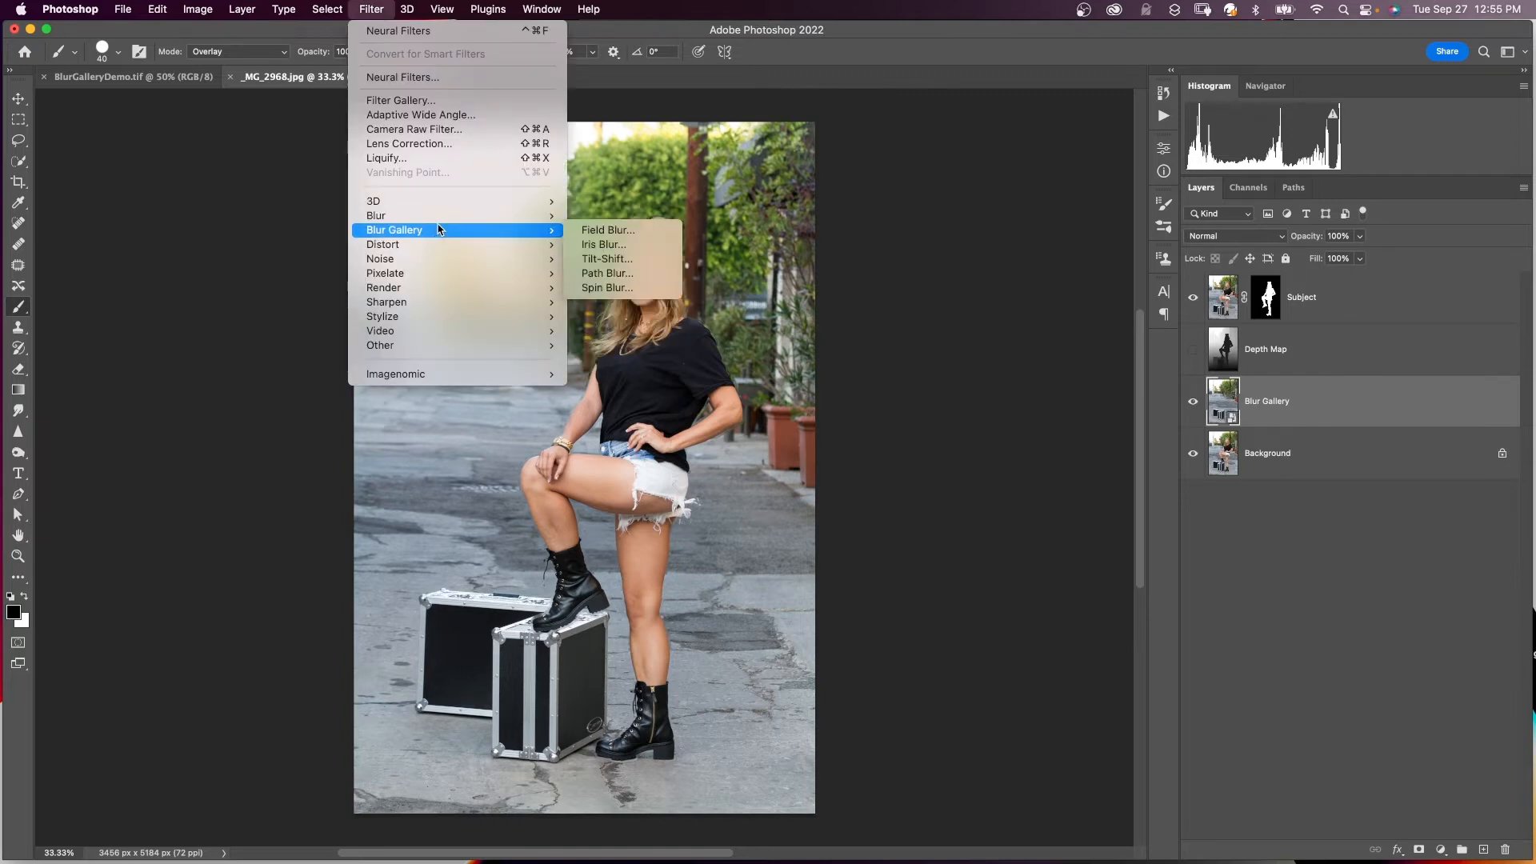
pyautogui.click(592, 229)
pyautogui.moveTo(1365, 155); pyautogui.dragTo(1387, 156)
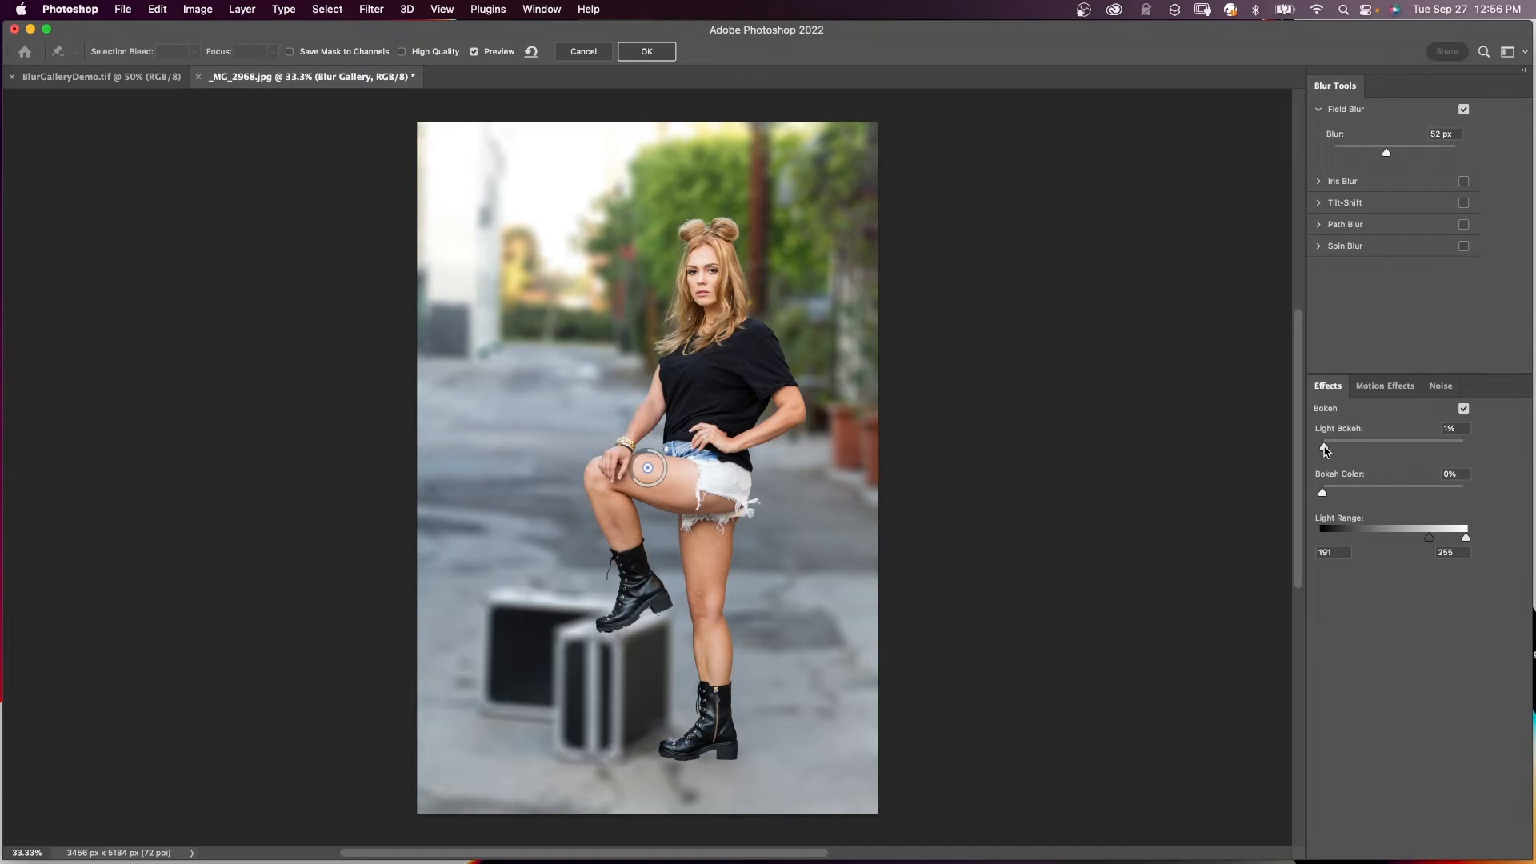
pyautogui.moveTo(1325, 449)
pyautogui.mouseDown()
pyautogui.moveTo(1353, 451)
pyautogui.moveTo(1303, 453)
pyautogui.mouseUp()
pyautogui.click(624, 53)
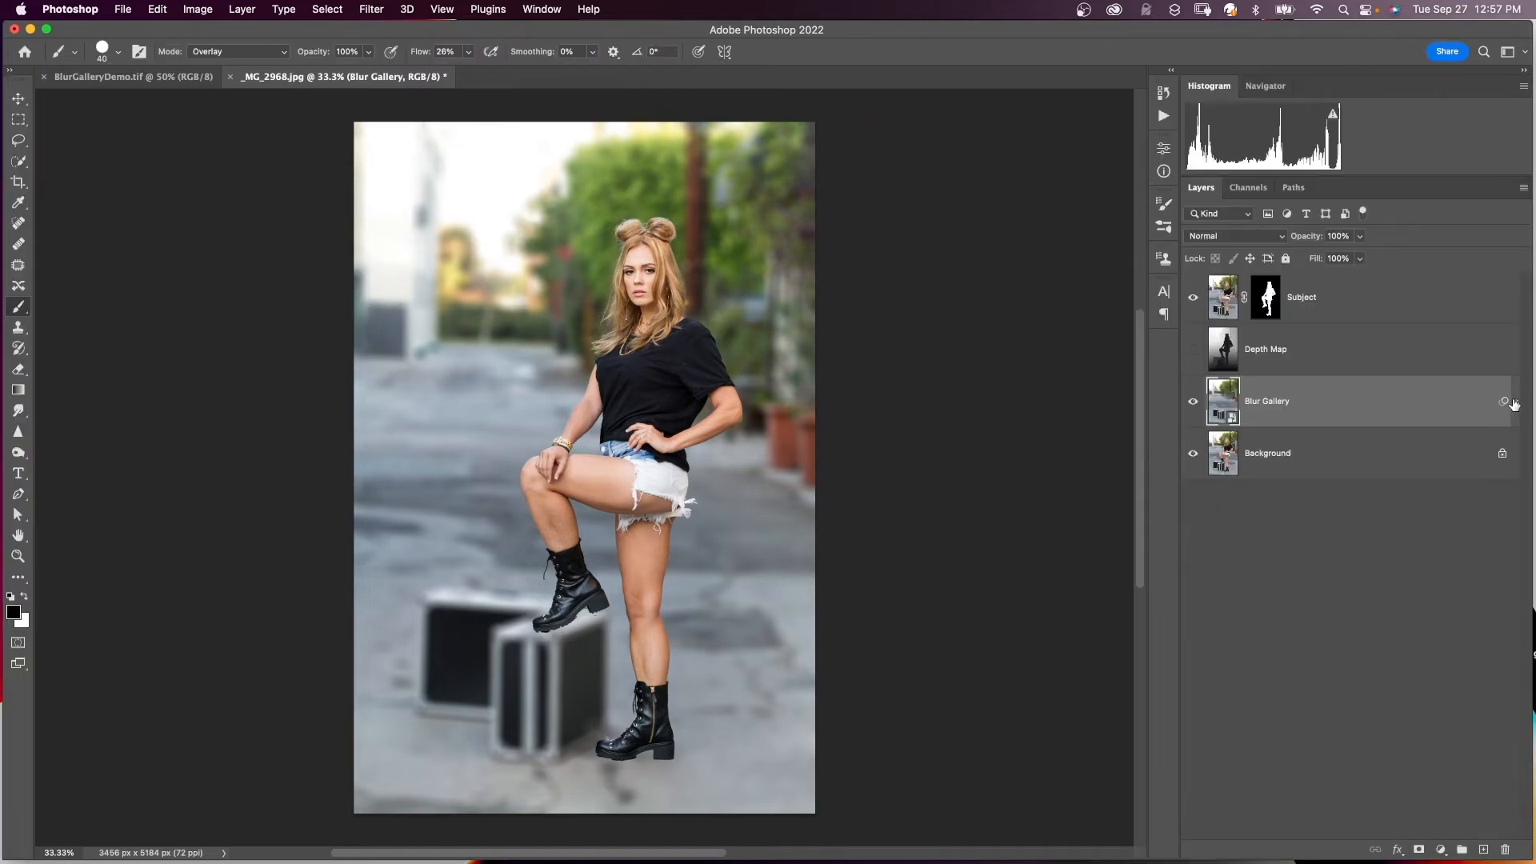
# - Select the smart filter mask and load the Alpha 1 depth map as a selection
pyautogui.click(1514, 402)
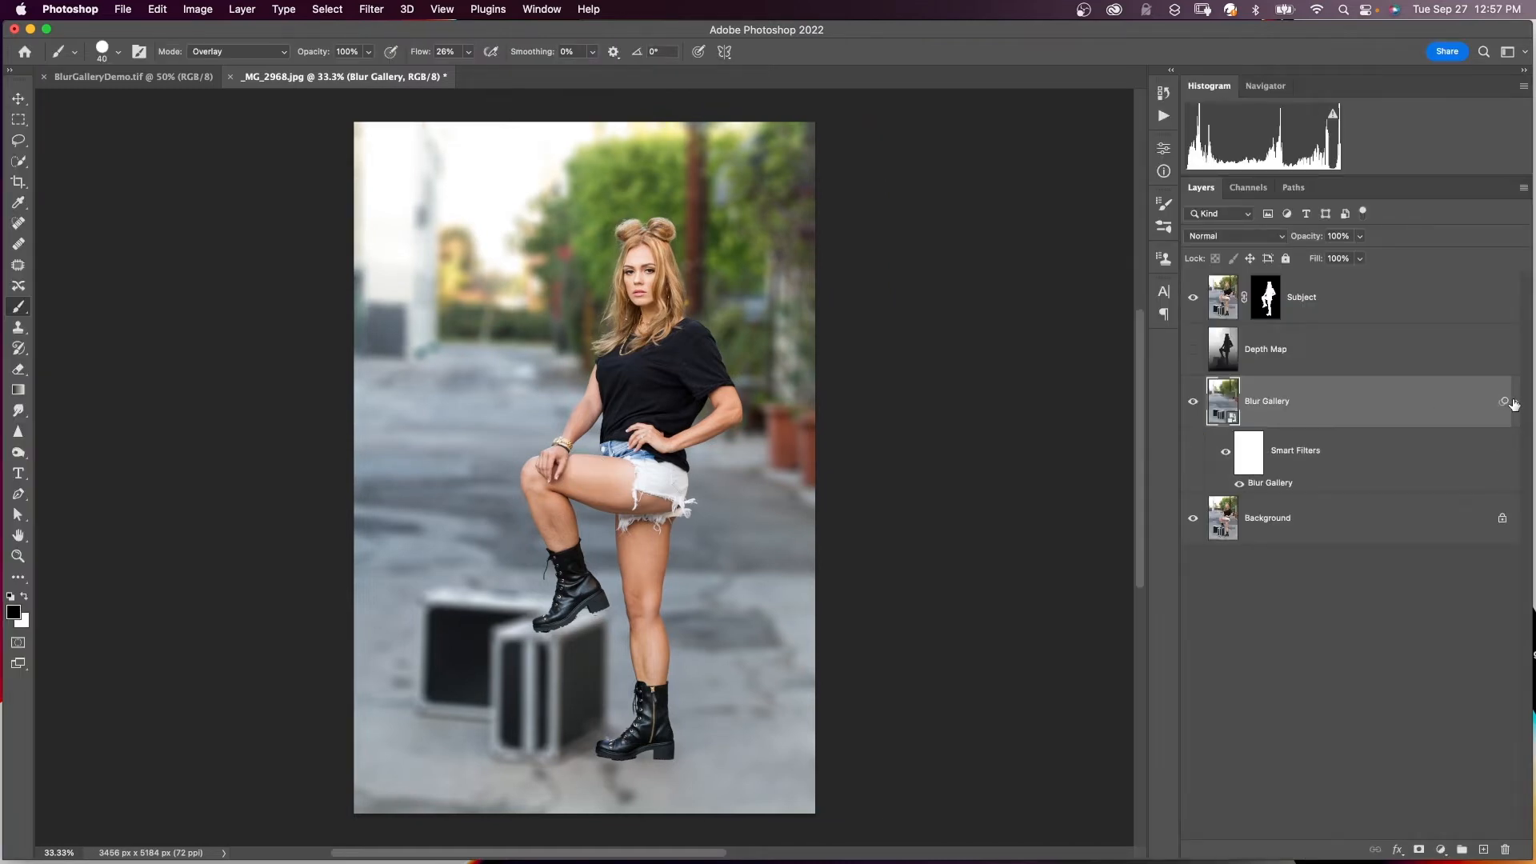
pyautogui.click(1252, 456)
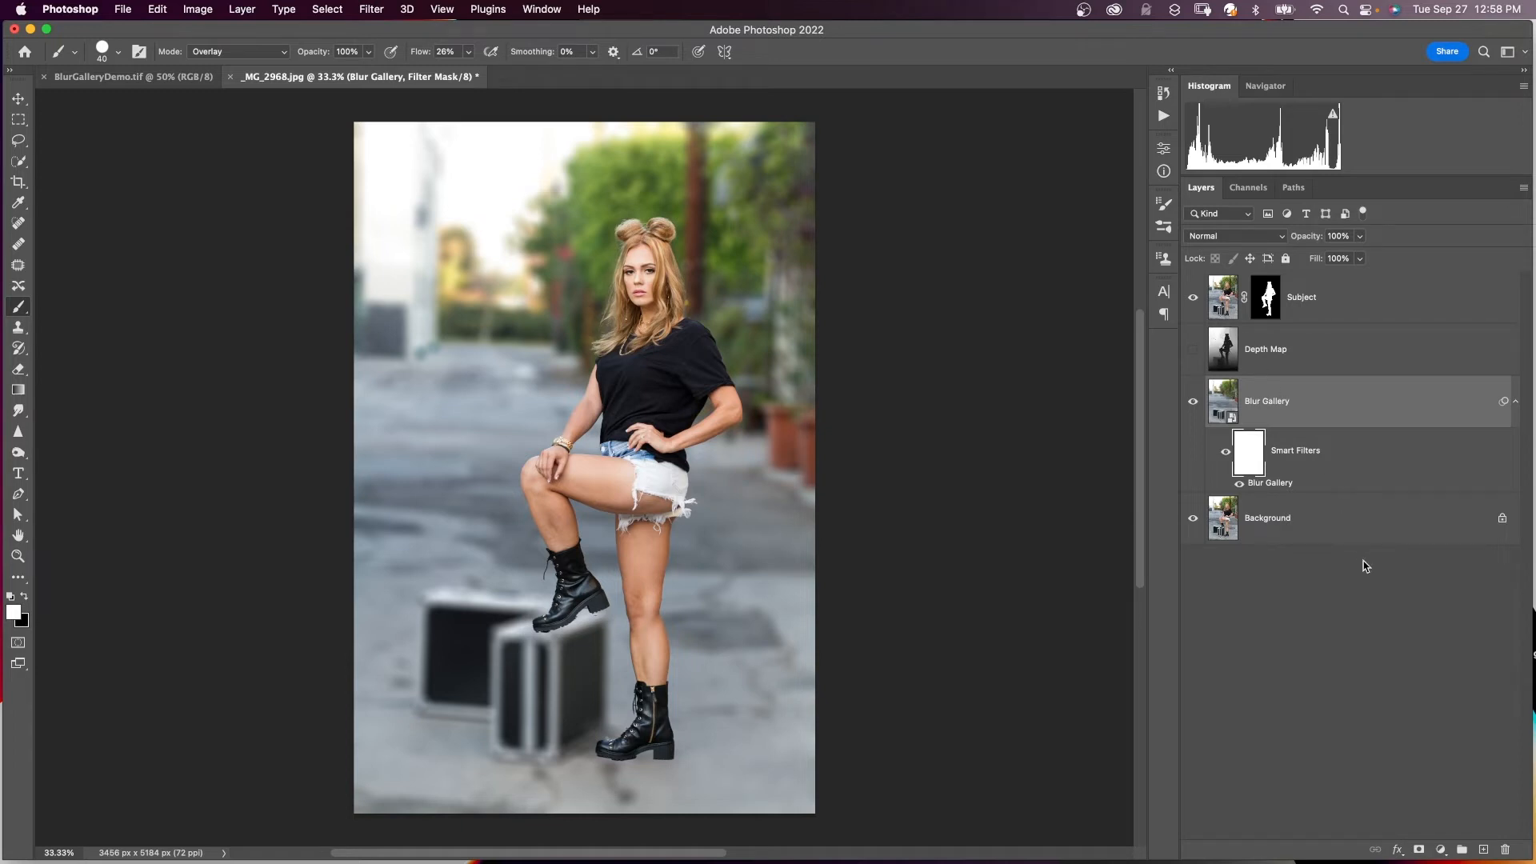
pyautogui.click(1247, 187)
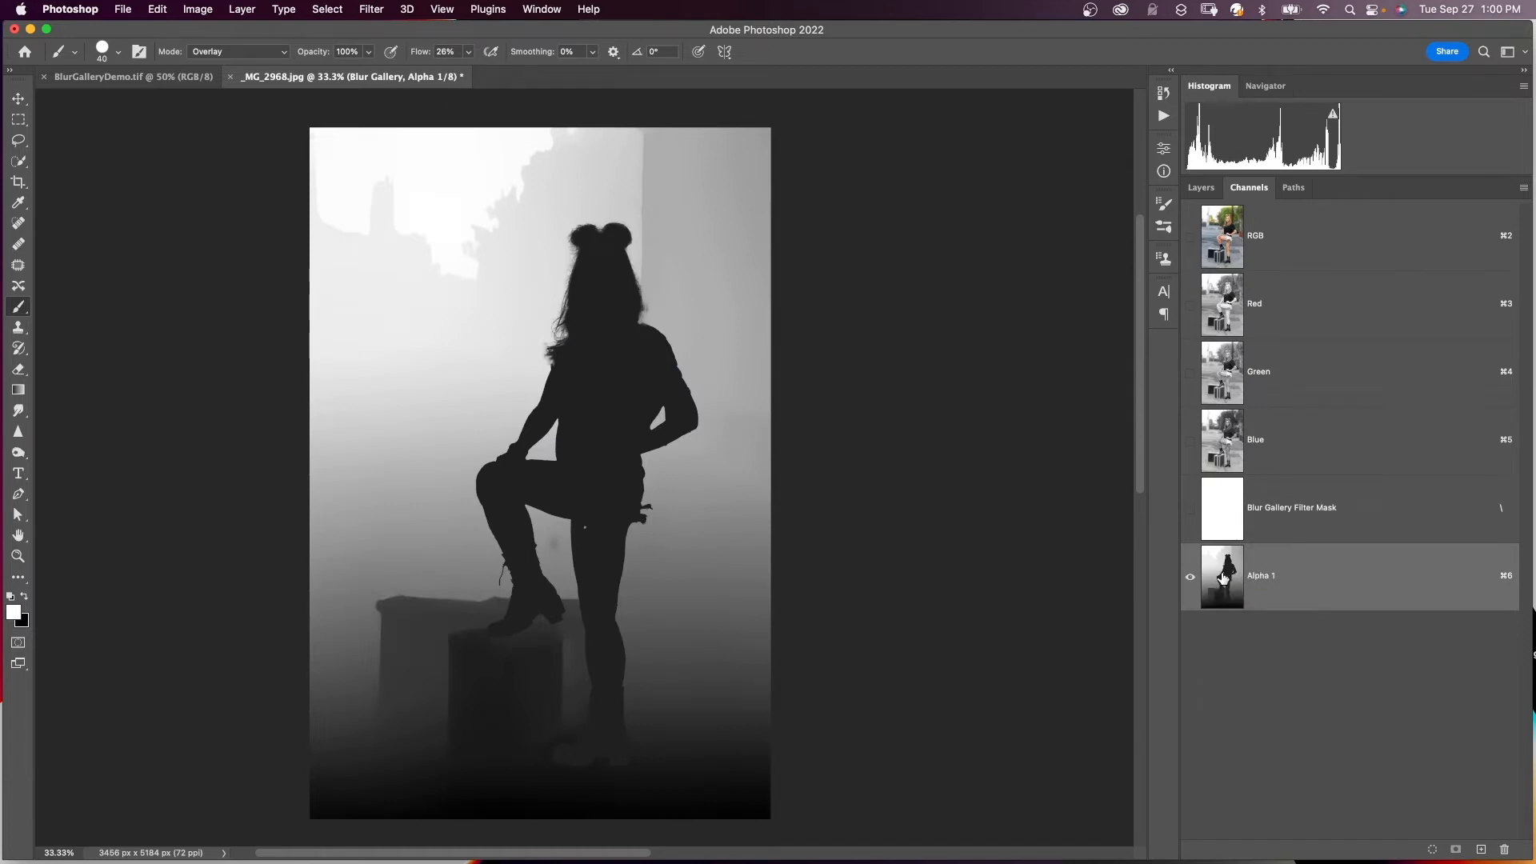
pyautogui.keyDown('super'); pyautogui.click(1221, 571); pyautogui.keyUp('super')
pyautogui.press('`')
pyautogui.click(1191, 576)
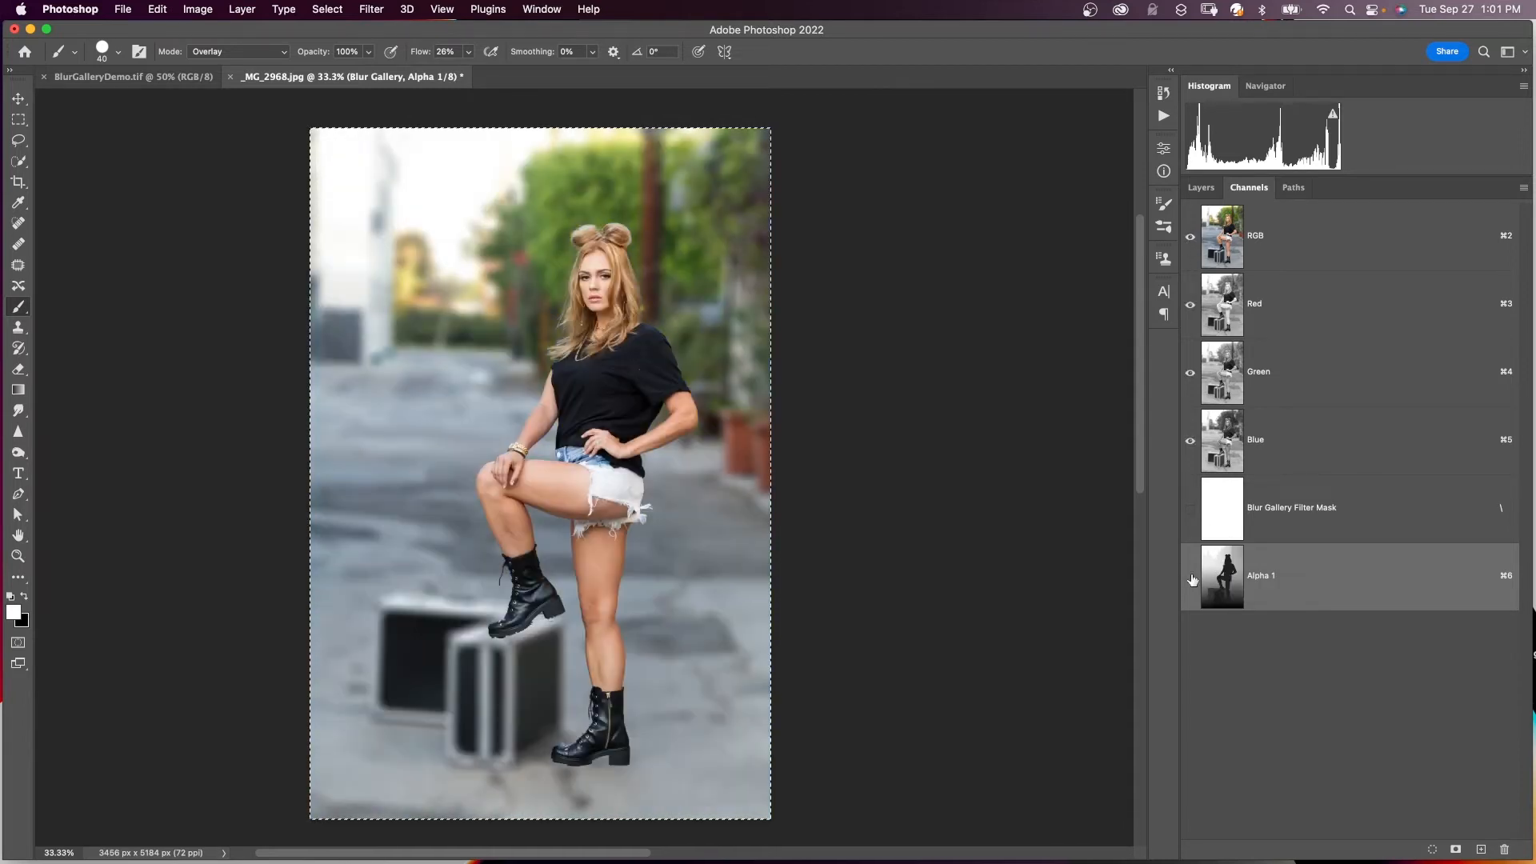
pyautogui.click(1203, 188)
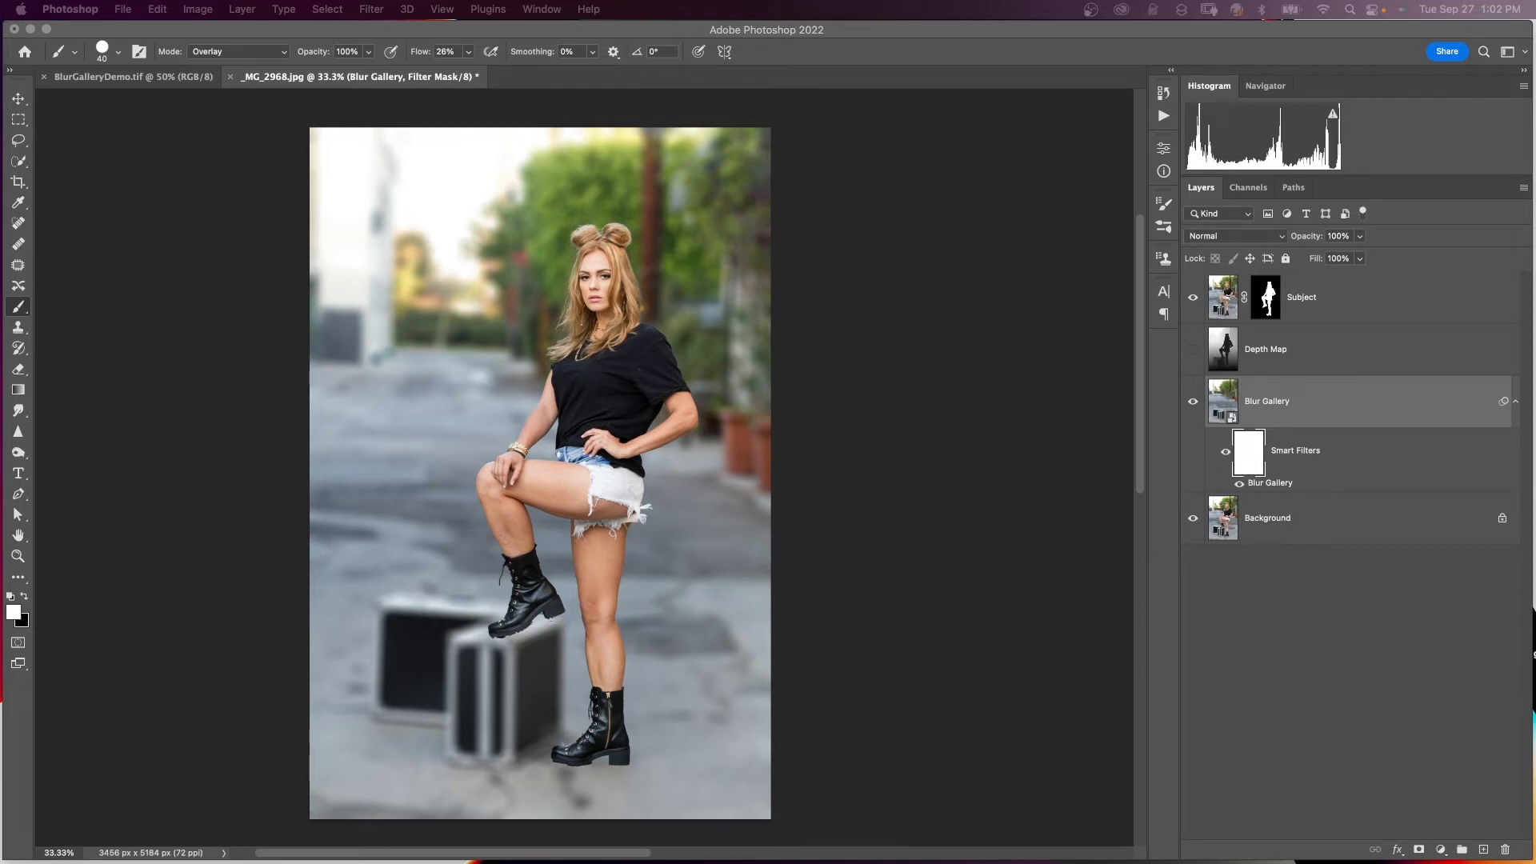
# - Paste the depth map into the Blur Gallery smart filter mask and return to the photo
pyautogui.keyDown('super'); pyautogui.click(1250, 462); pyautogui.keyUp('super')
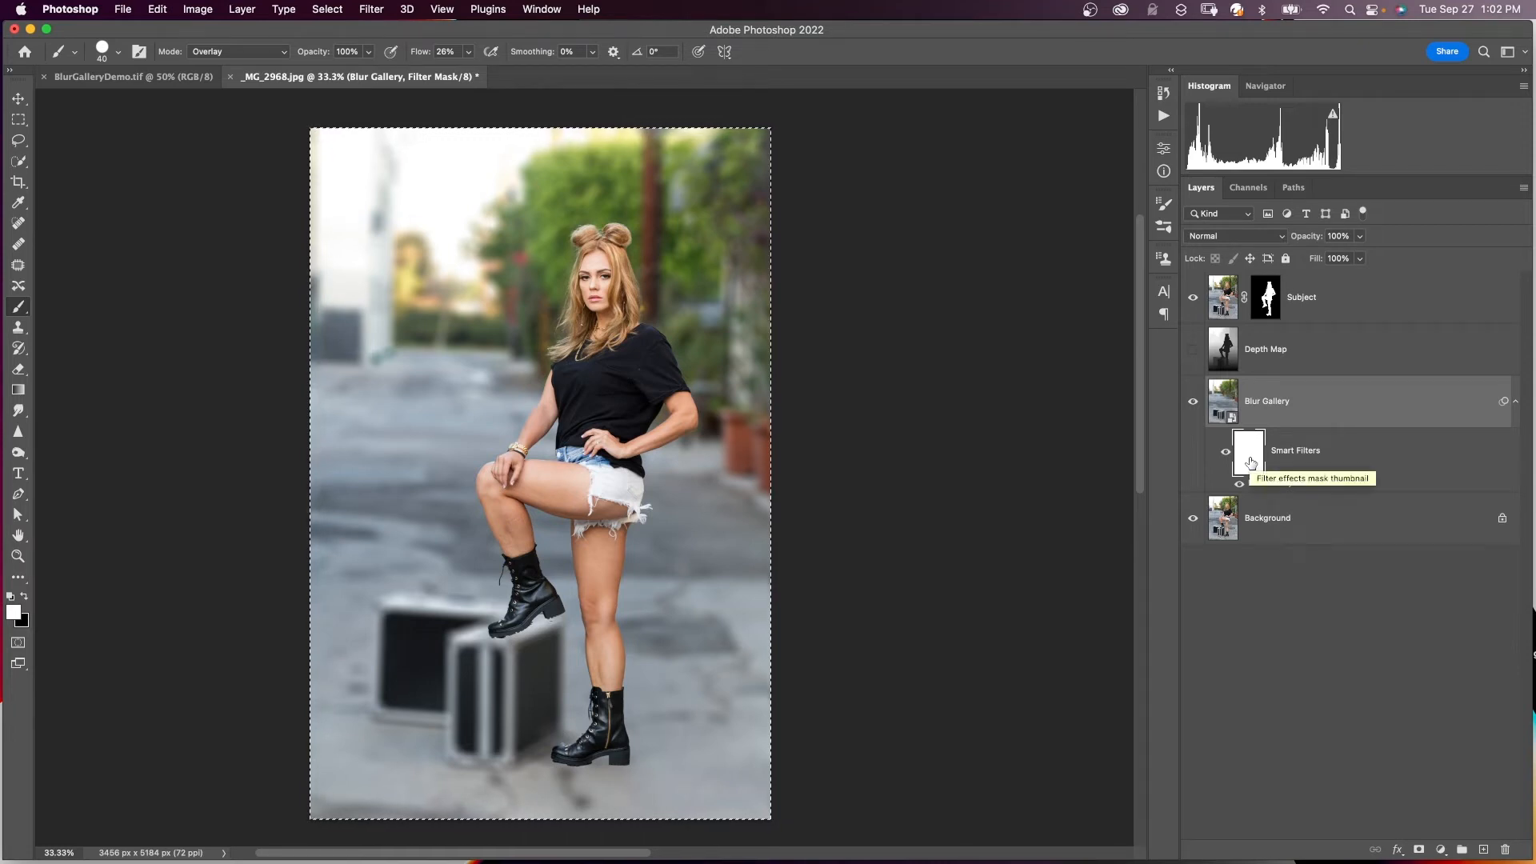
pyautogui.keyDown('alt'); pyautogui.click(1250, 462); pyautogui.keyUp('alt')
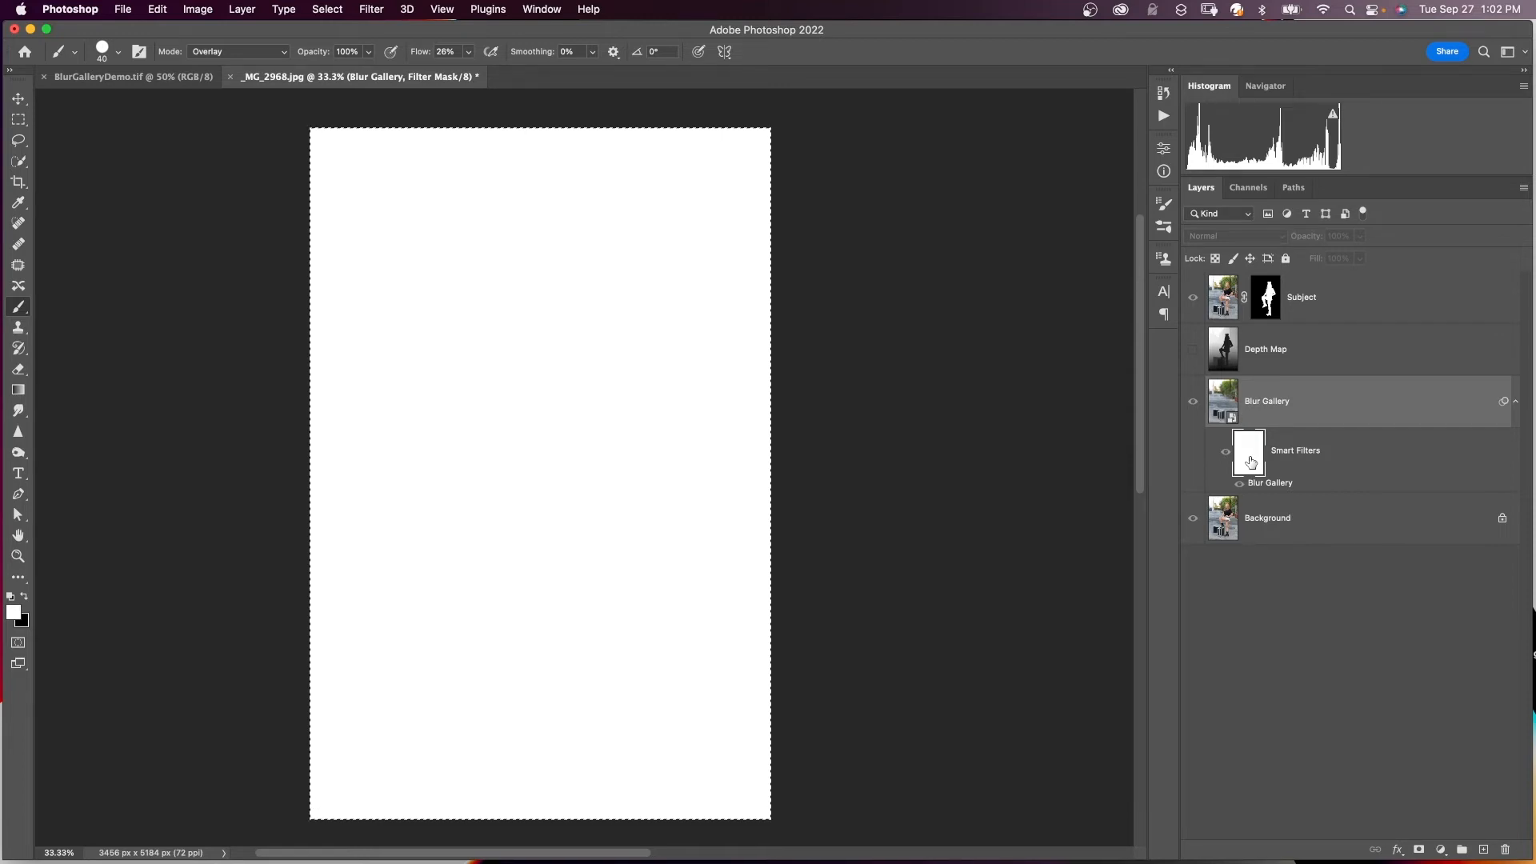
pyautogui.press('super+v')
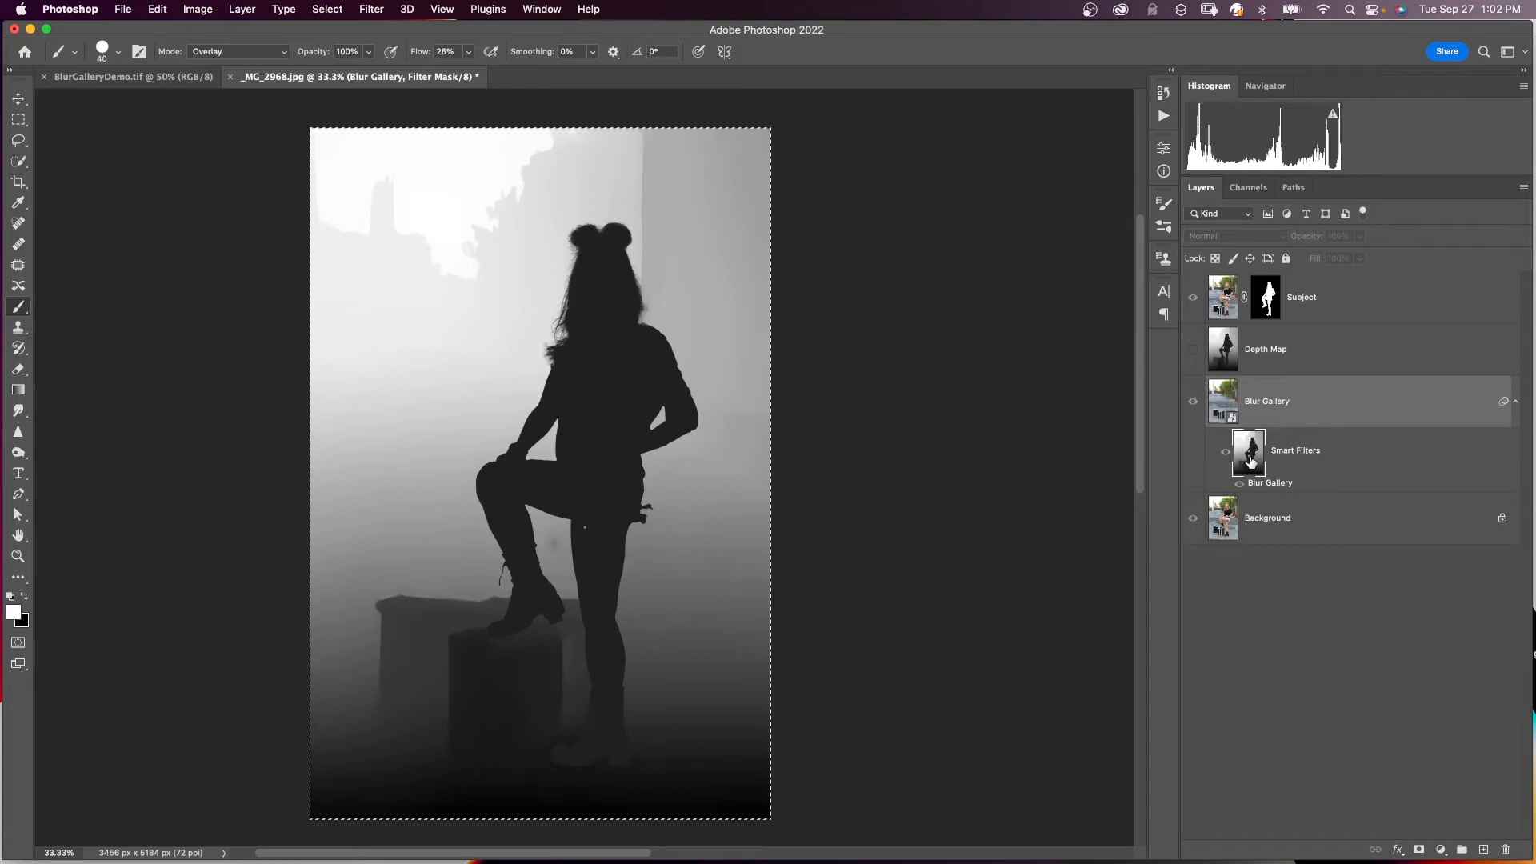
pyautogui.keyDown('alt'); pyautogui.click(1251, 463); pyautogui.keyUp('alt')
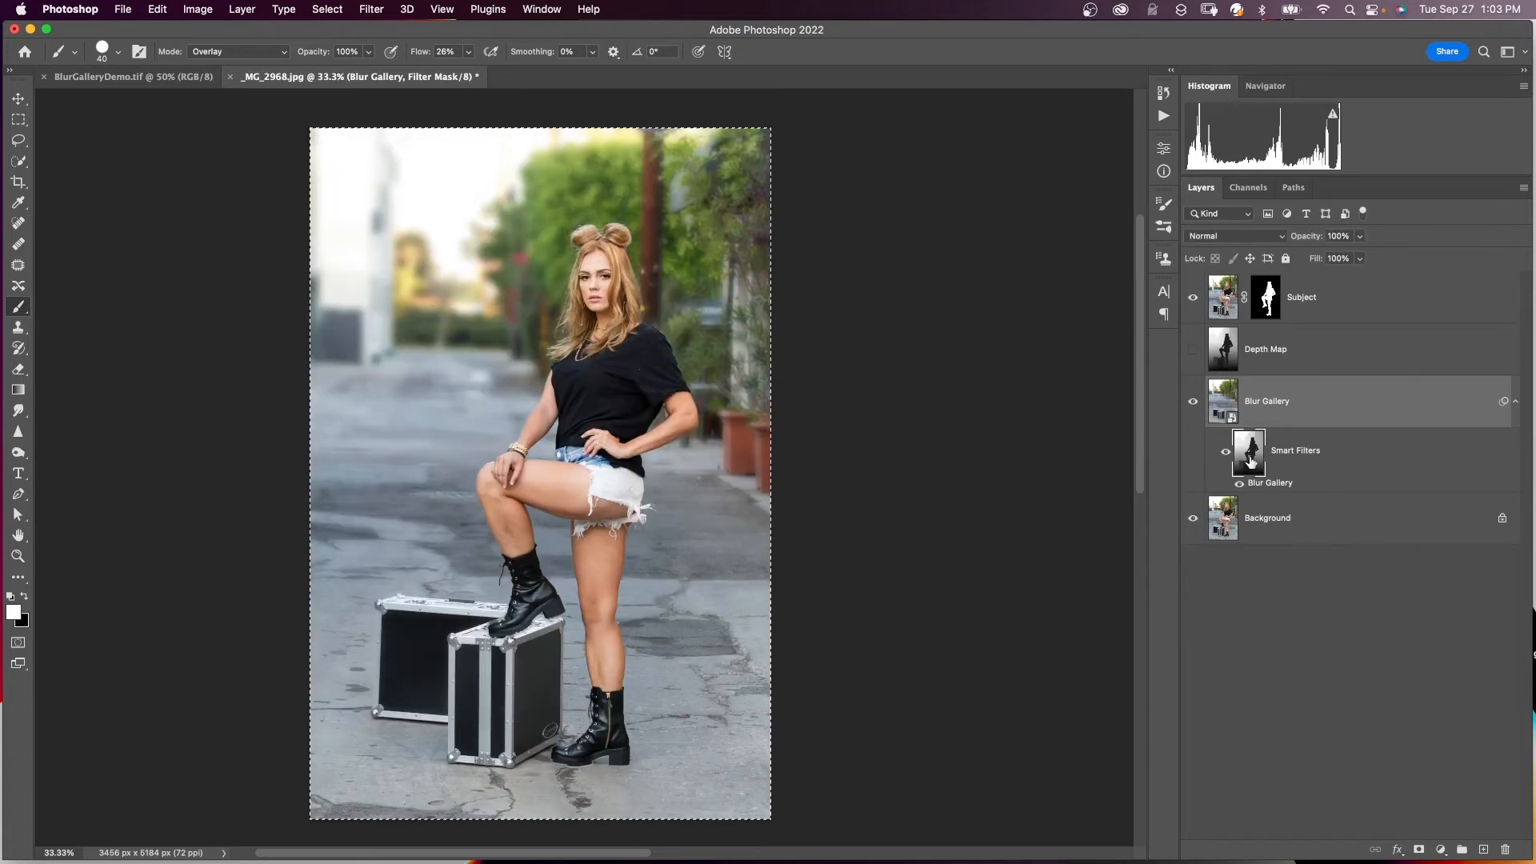
# - Deselect, then paint white on the blur mask in the gap beside the arm
pyautogui.press('super+d')
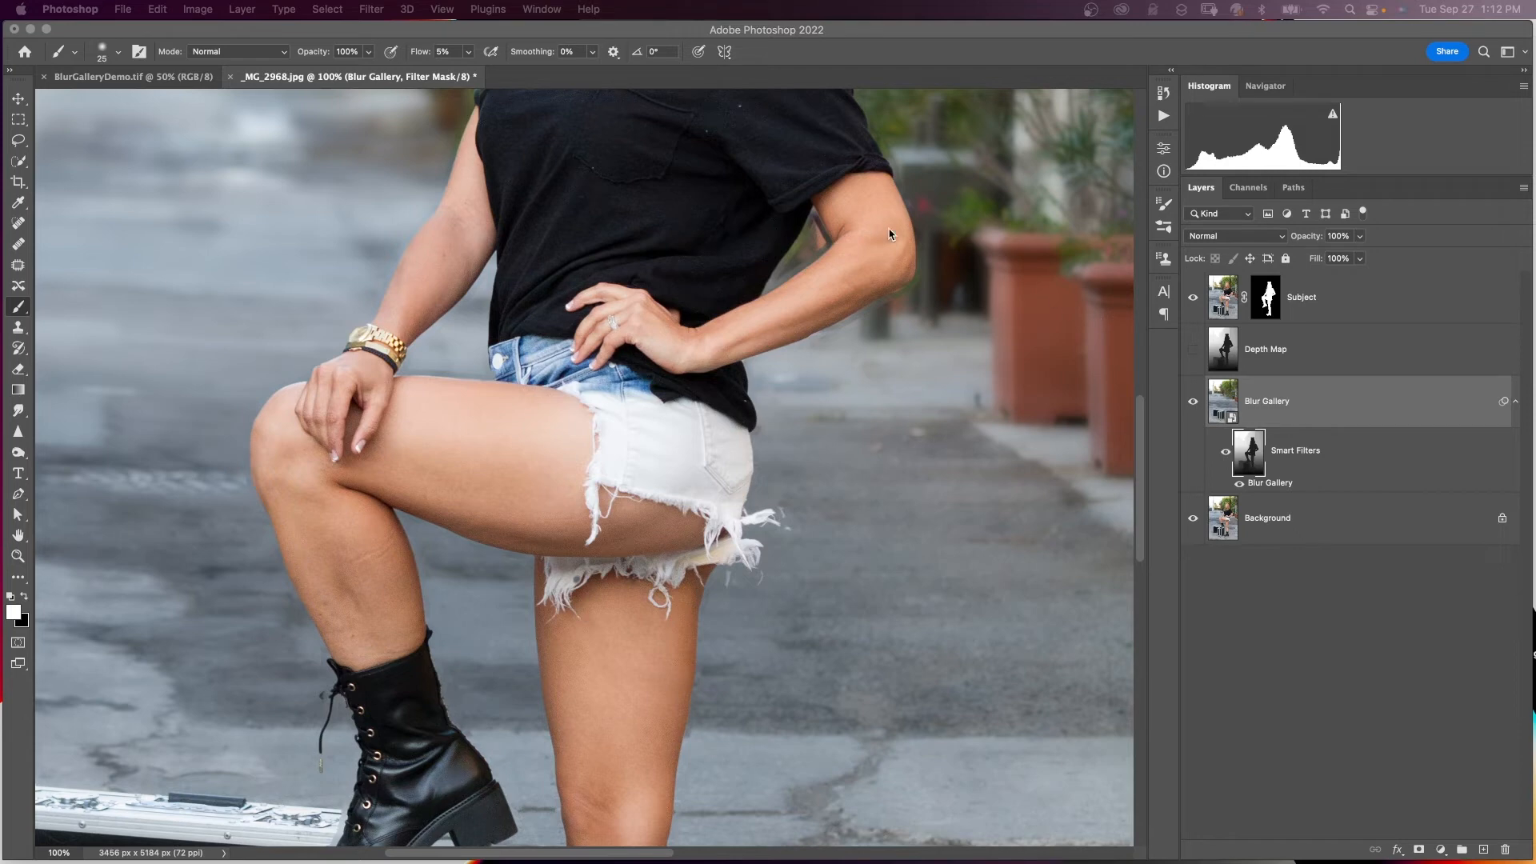
pyautogui.click(808, 243)
pyautogui.press(']')
pyautogui.press(']')
pyautogui.press(']')
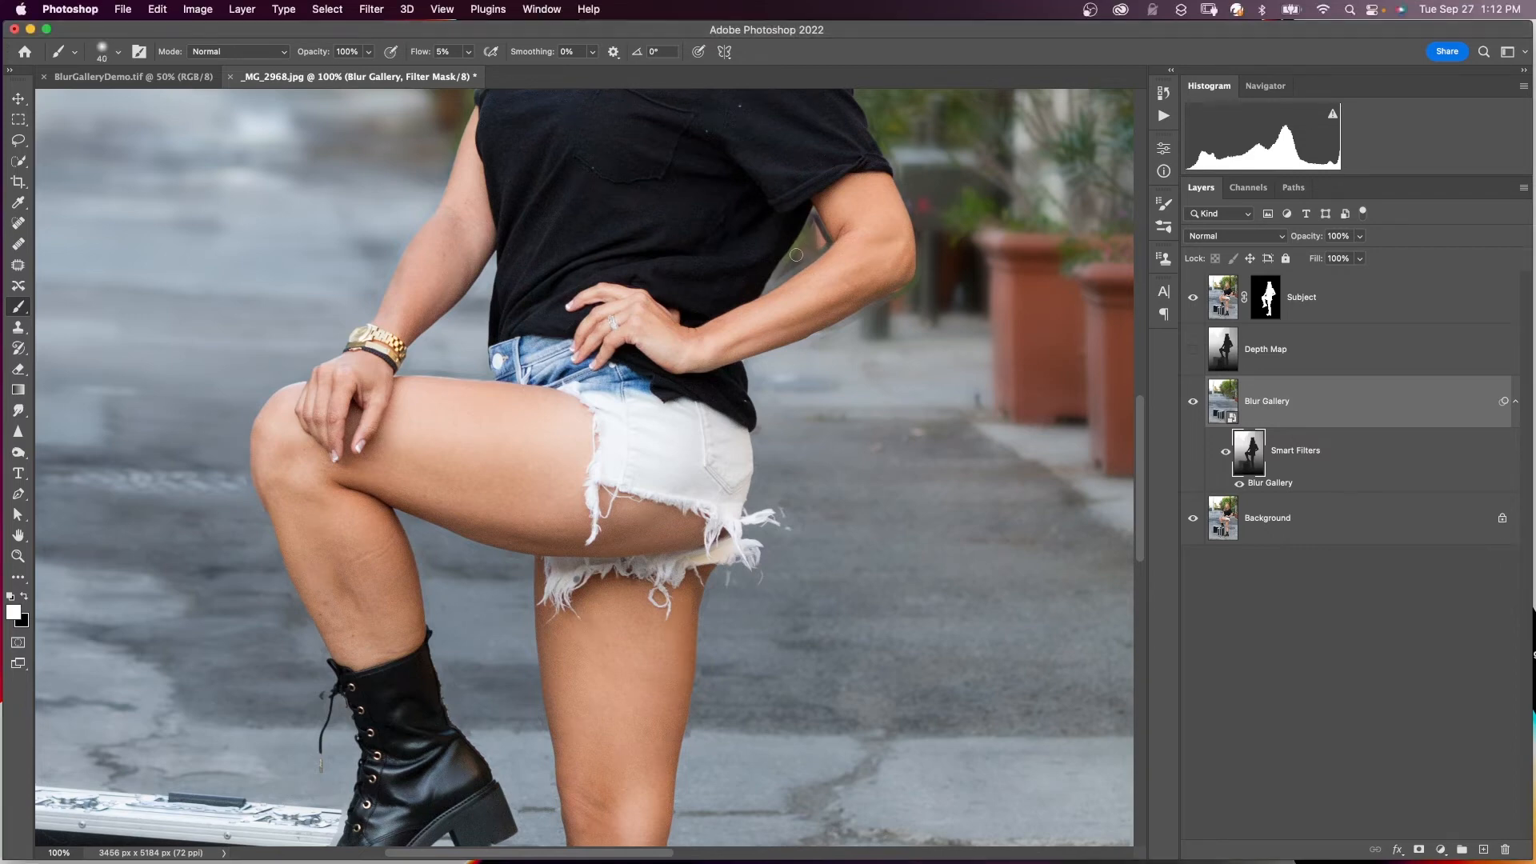
pyautogui.moveTo(806, 240); pyautogui.dragTo(816, 222)
pyautogui.press('[')
pyautogui.press('[')
pyautogui.press('[')
pyautogui.press(']')
# - Paint black over the right planter with a 90-pixel brush on the mask
pyautogui.scroll(-5, 907, 294)
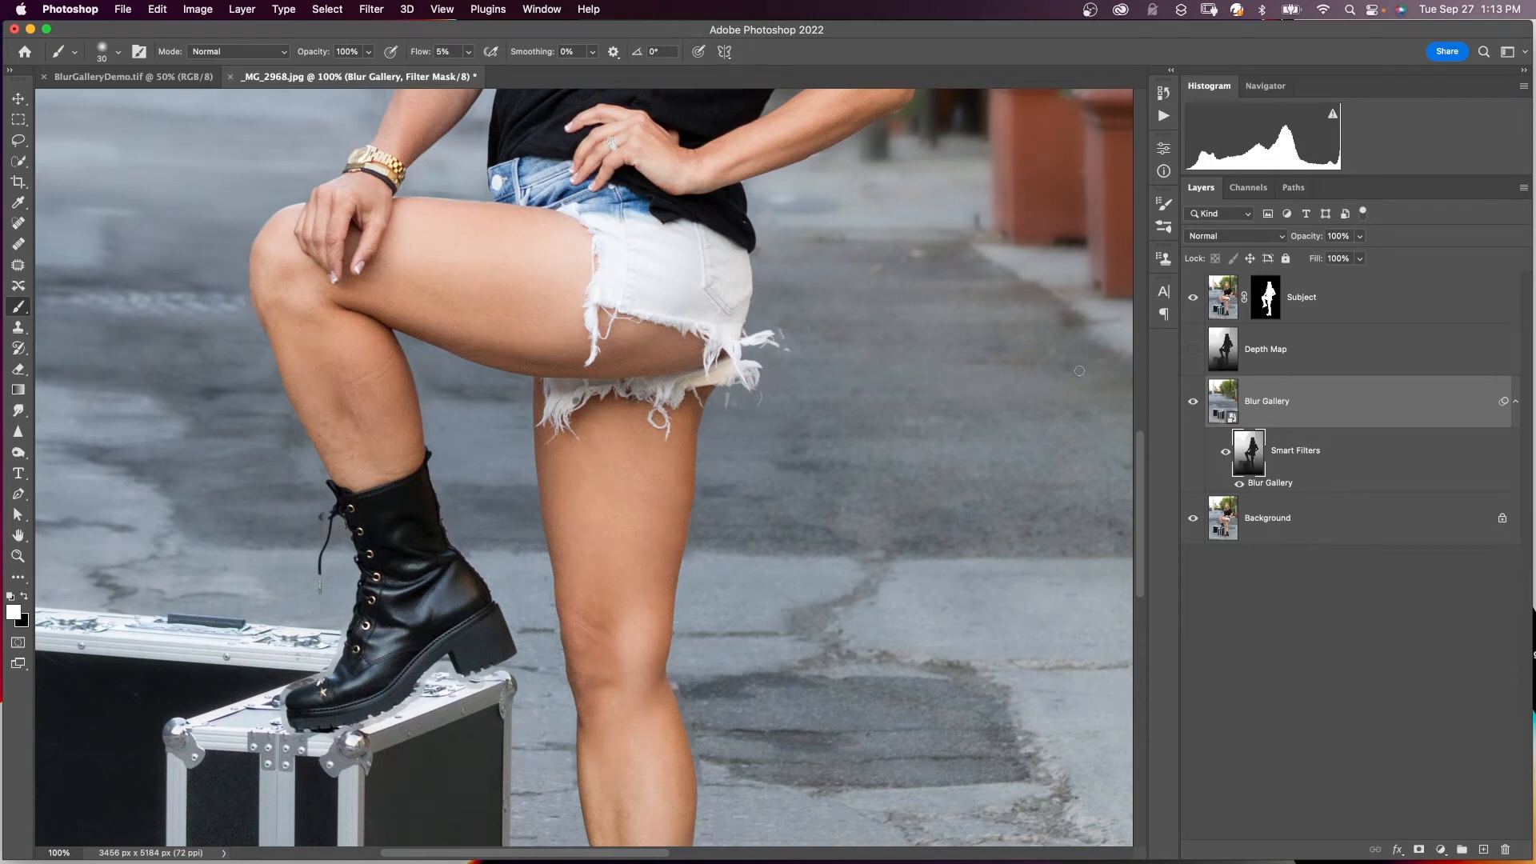
pyautogui.scroll(5, 1079, 371)
pyautogui.hscroll(4, 1079, 370)
pyautogui.scroll(4, 814, 195)
pyautogui.hscroll(1, 814, 195)
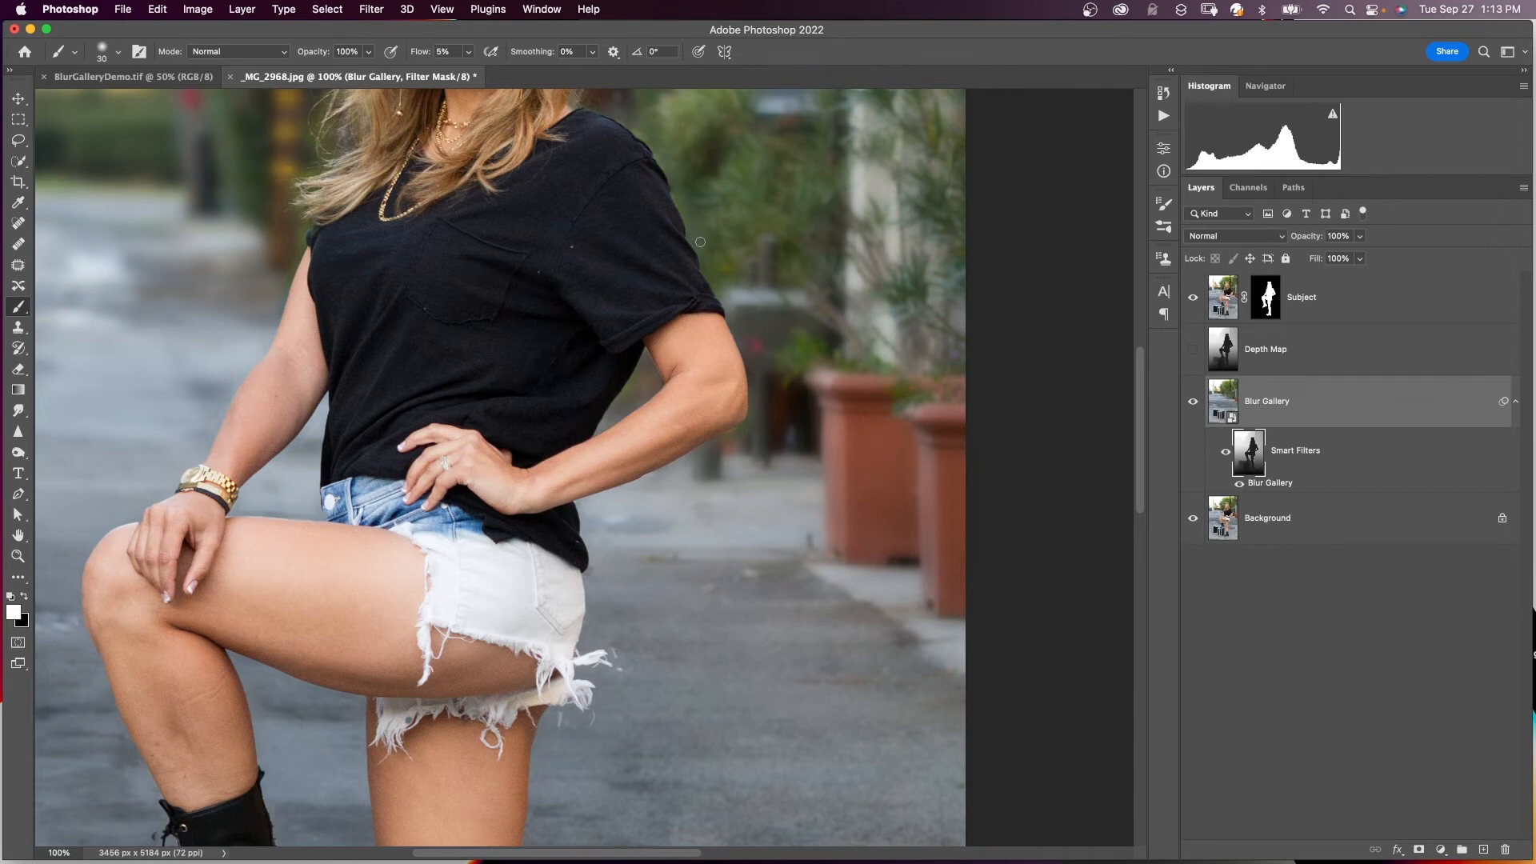
pyautogui.scroll(-1, 700, 242)
pyautogui.hscroll(-1, 700, 242)
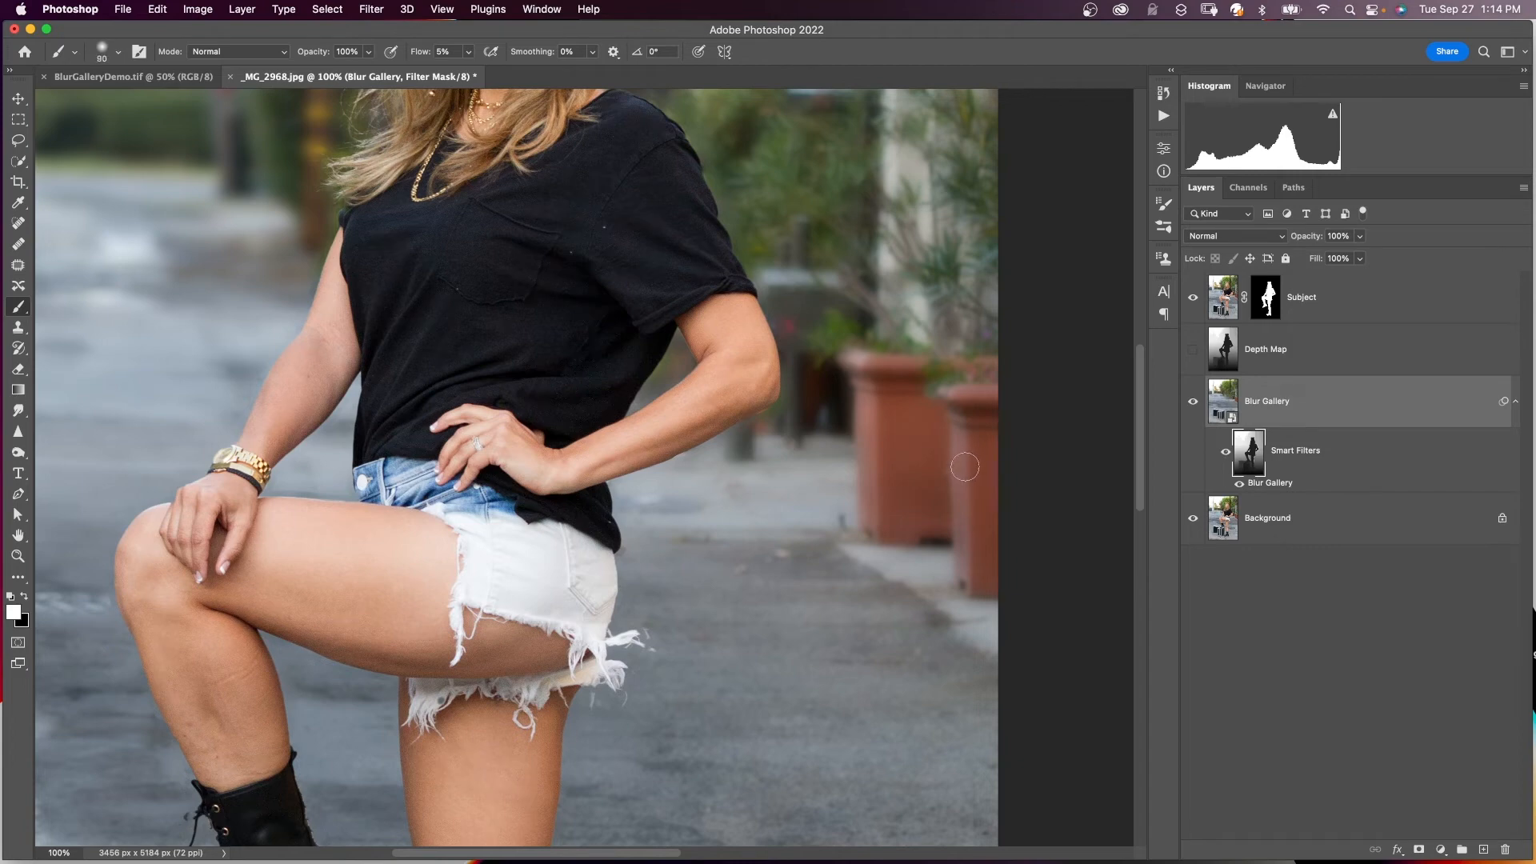
pyautogui.press(']')
pyautogui.press(']')
pyautogui.press(']')
pyautogui.press(']')
pyautogui.press(']')
pyautogui.press('x')
pyautogui.moveTo(972, 382)
pyautogui.mouseDown()
pyautogui.moveTo(946, 519)
pyautogui.moveTo(956, 484)
pyautogui.moveTo(980, 495)
pyautogui.moveTo(983, 412)
pyautogui.moveTo(977, 523)
pyautogui.moveTo(967, 406)
pyautogui.moveTo(969, 575)
pyautogui.moveTo(982, 385)
pyautogui.moveTo(972, 508)
pyautogui.moveTo(975, 413)
pyautogui.moveTo(987, 491)
pyautogui.mouseUp()
pyautogui.press(']')
pyautogui.press(']')
pyautogui.press(']')
# - Zoom out to 50% to check the whole figure
pyautogui.press('super+minus')
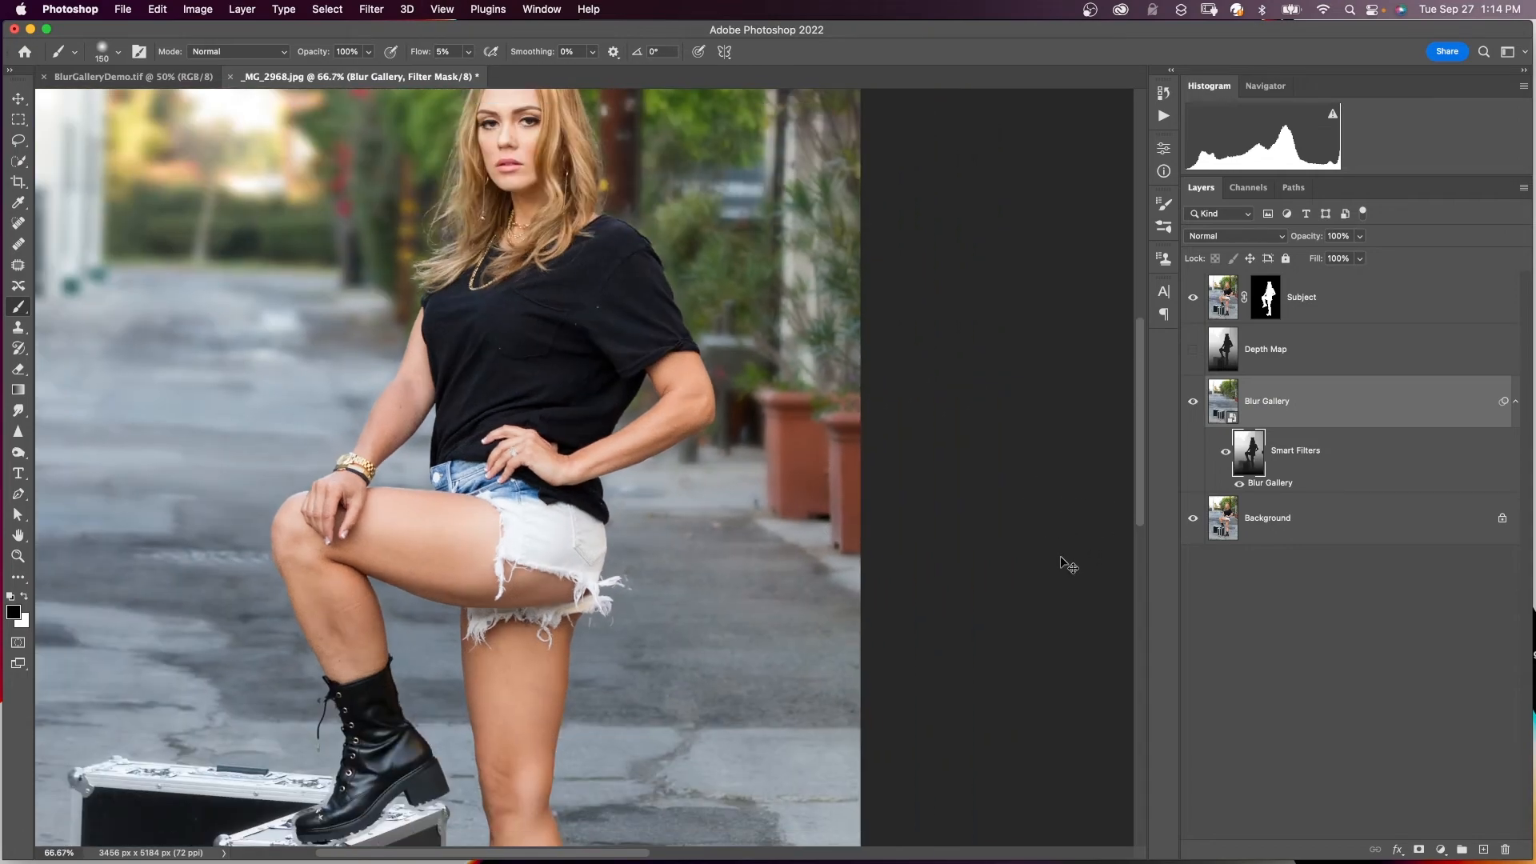
pyautogui.press('super+minus')
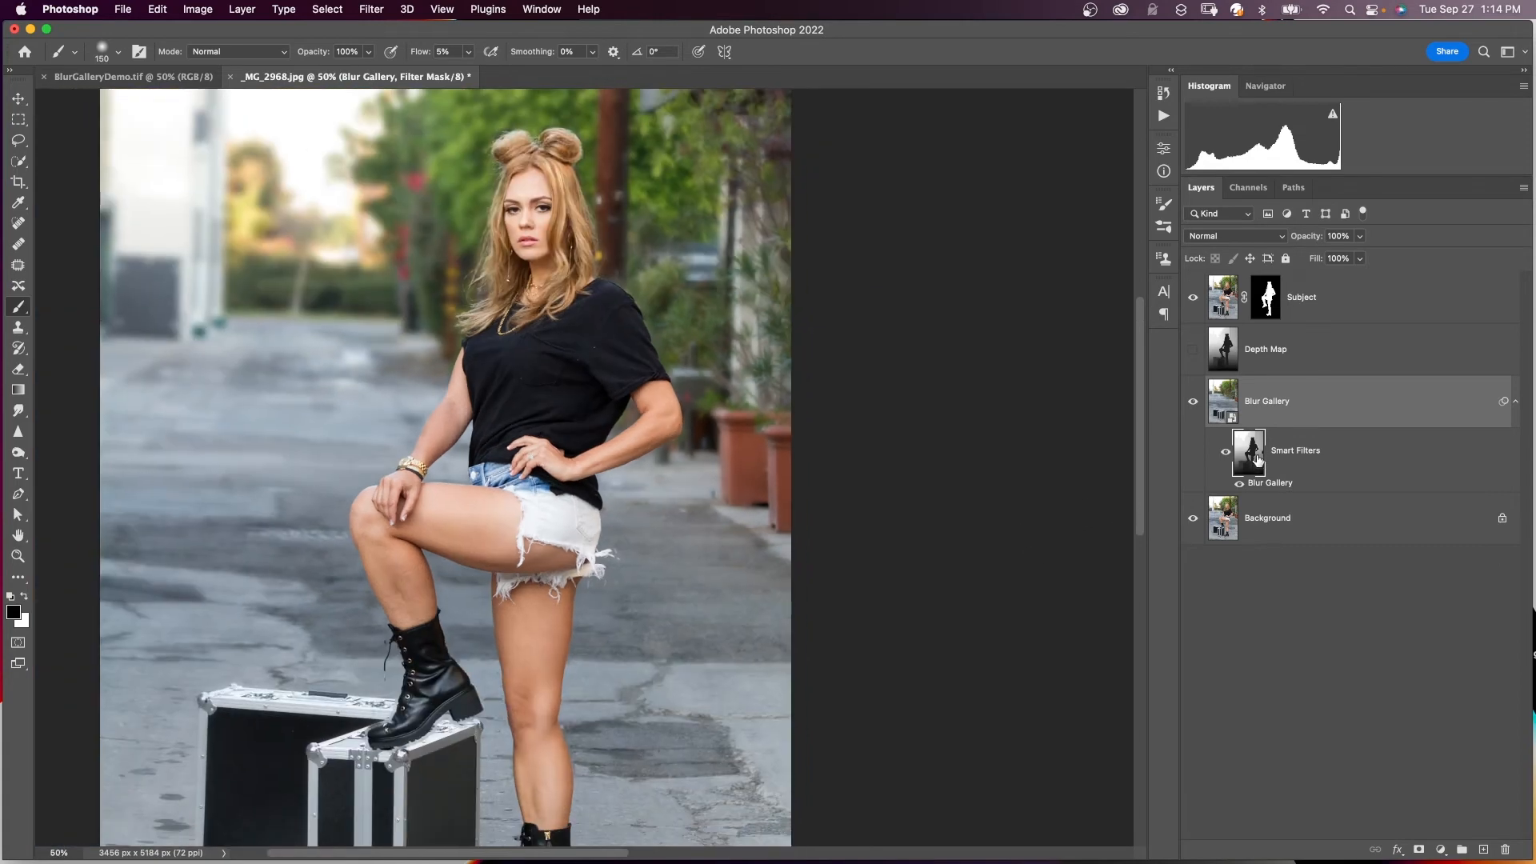
pyautogui.scroll(-5, 606, 425)
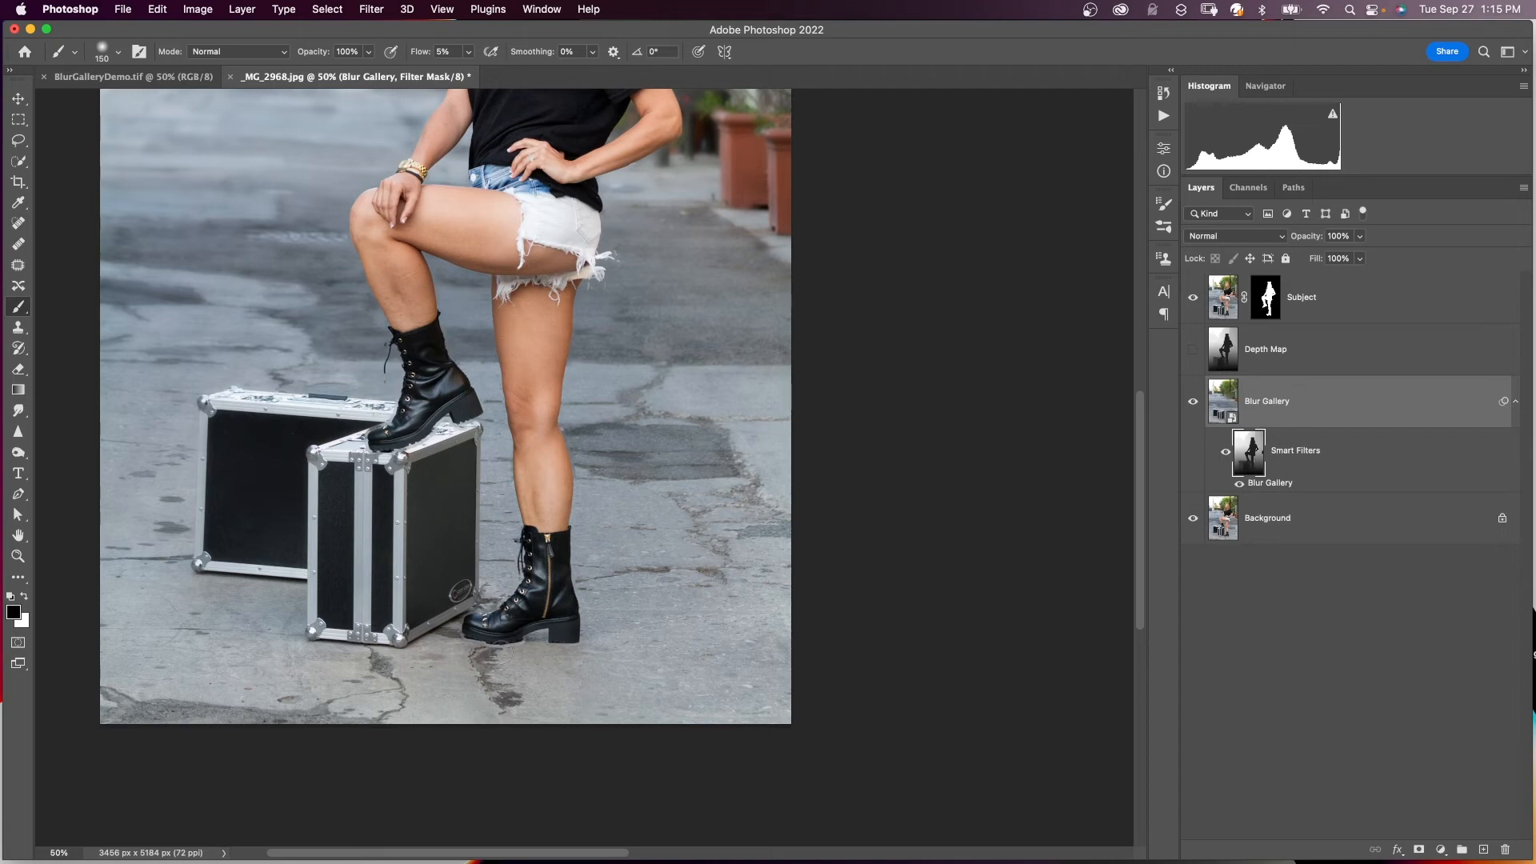
pyautogui.scroll(2, 461, 588)
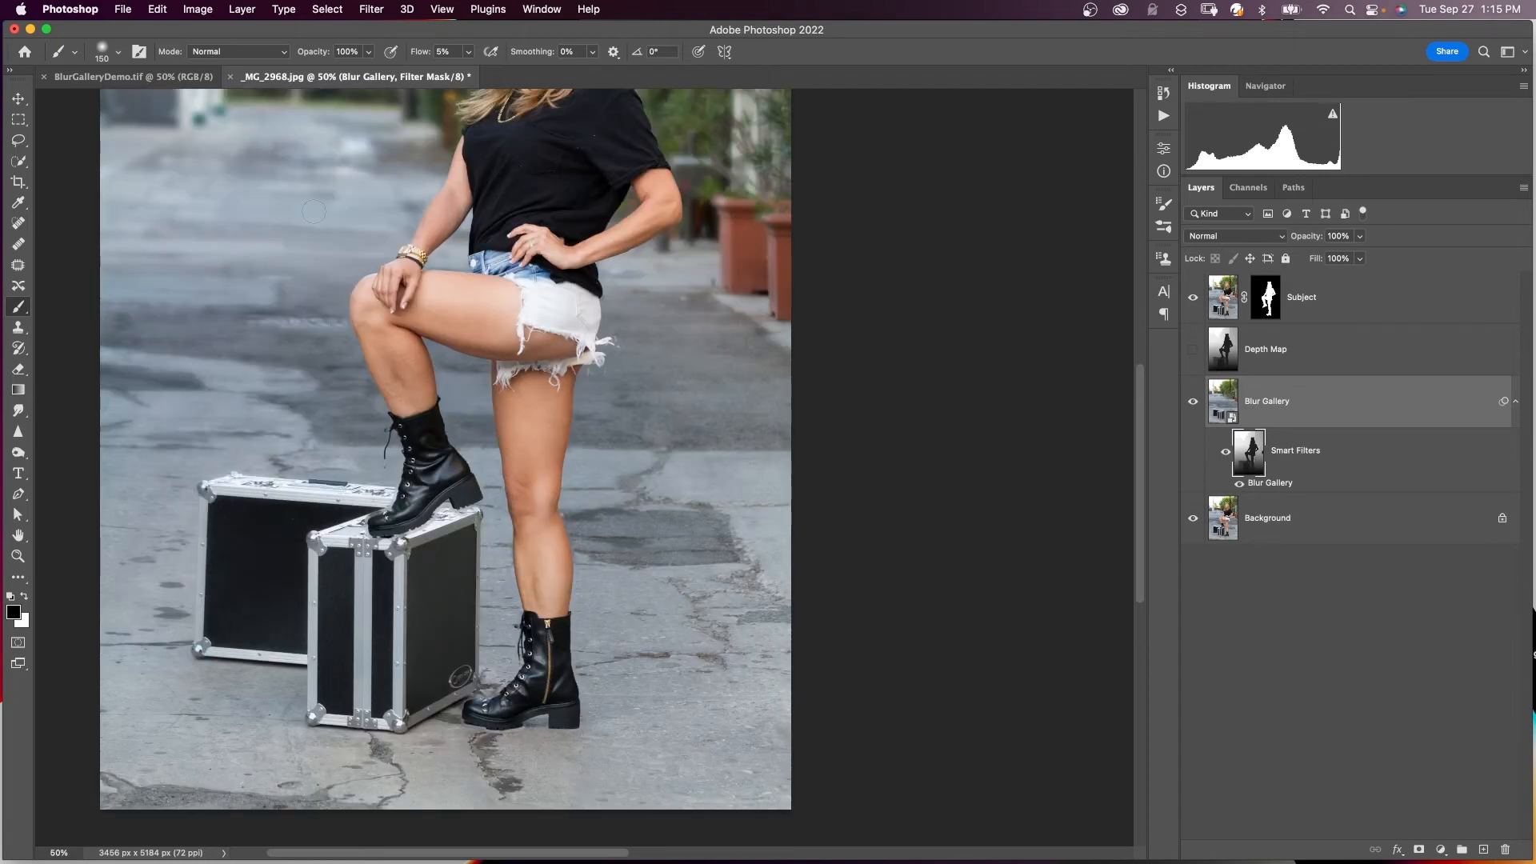
pyautogui.click(1193, 354)
pyautogui.scroll(-3, 549, 682)
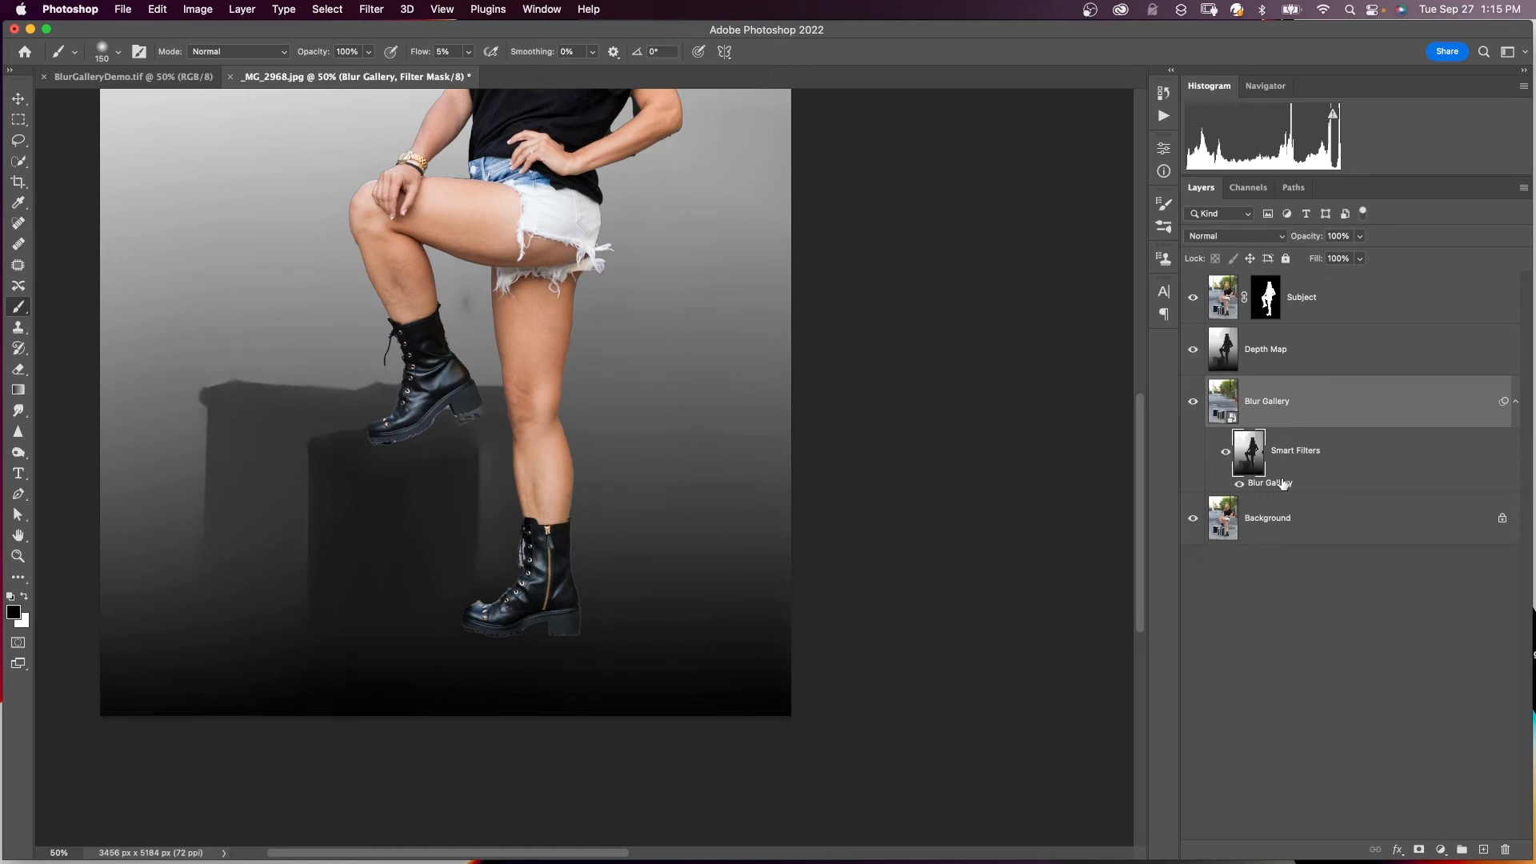
pyautogui.click(1193, 349)
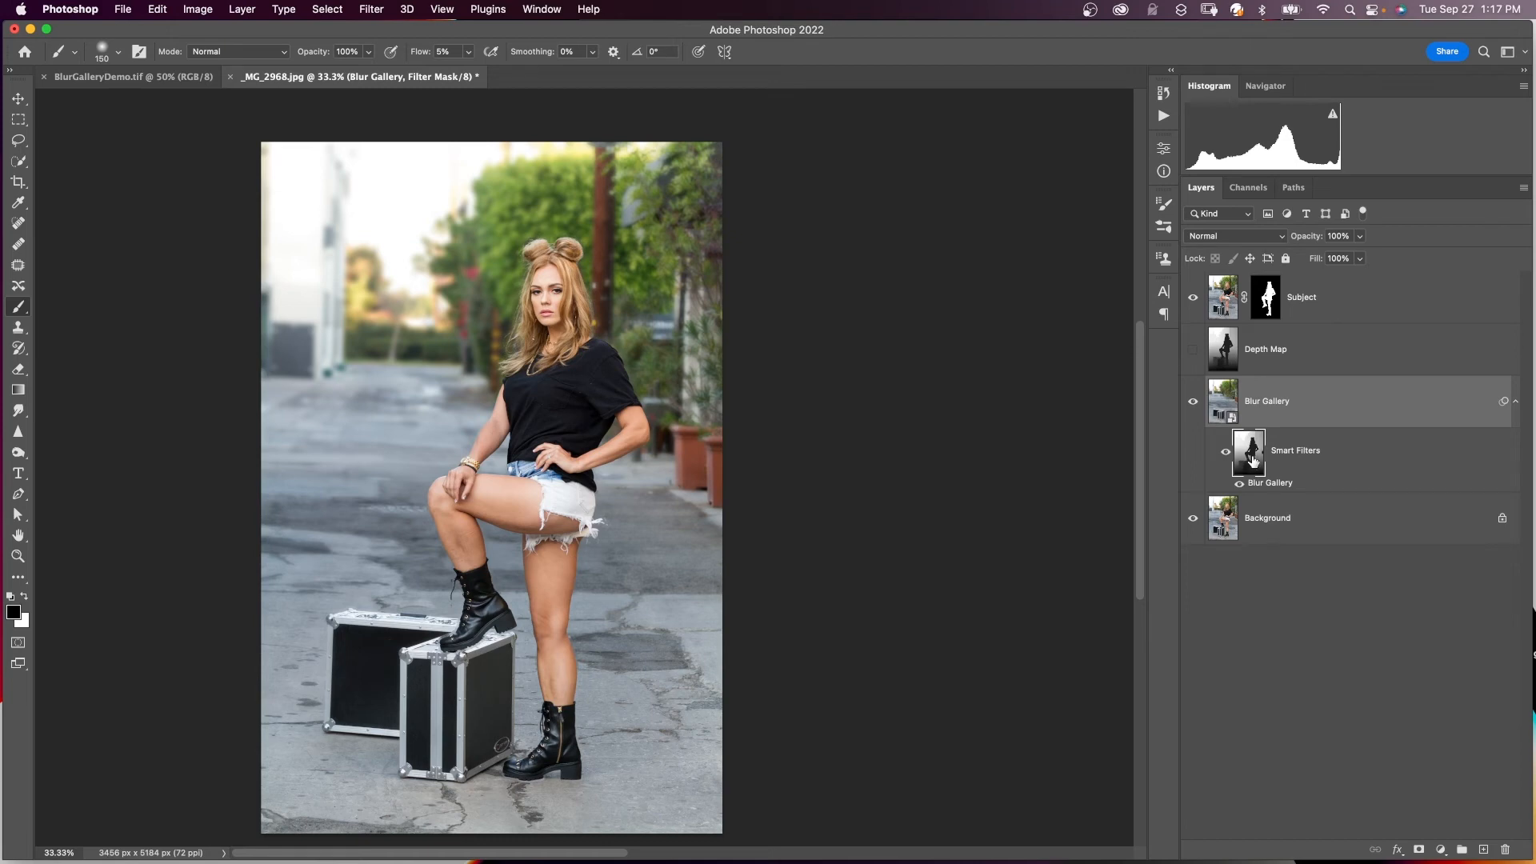
# - Apply Levels to the Blur Gallery filter mask, raising the midtone slider to about 1.11
pyautogui.click(196, 10)
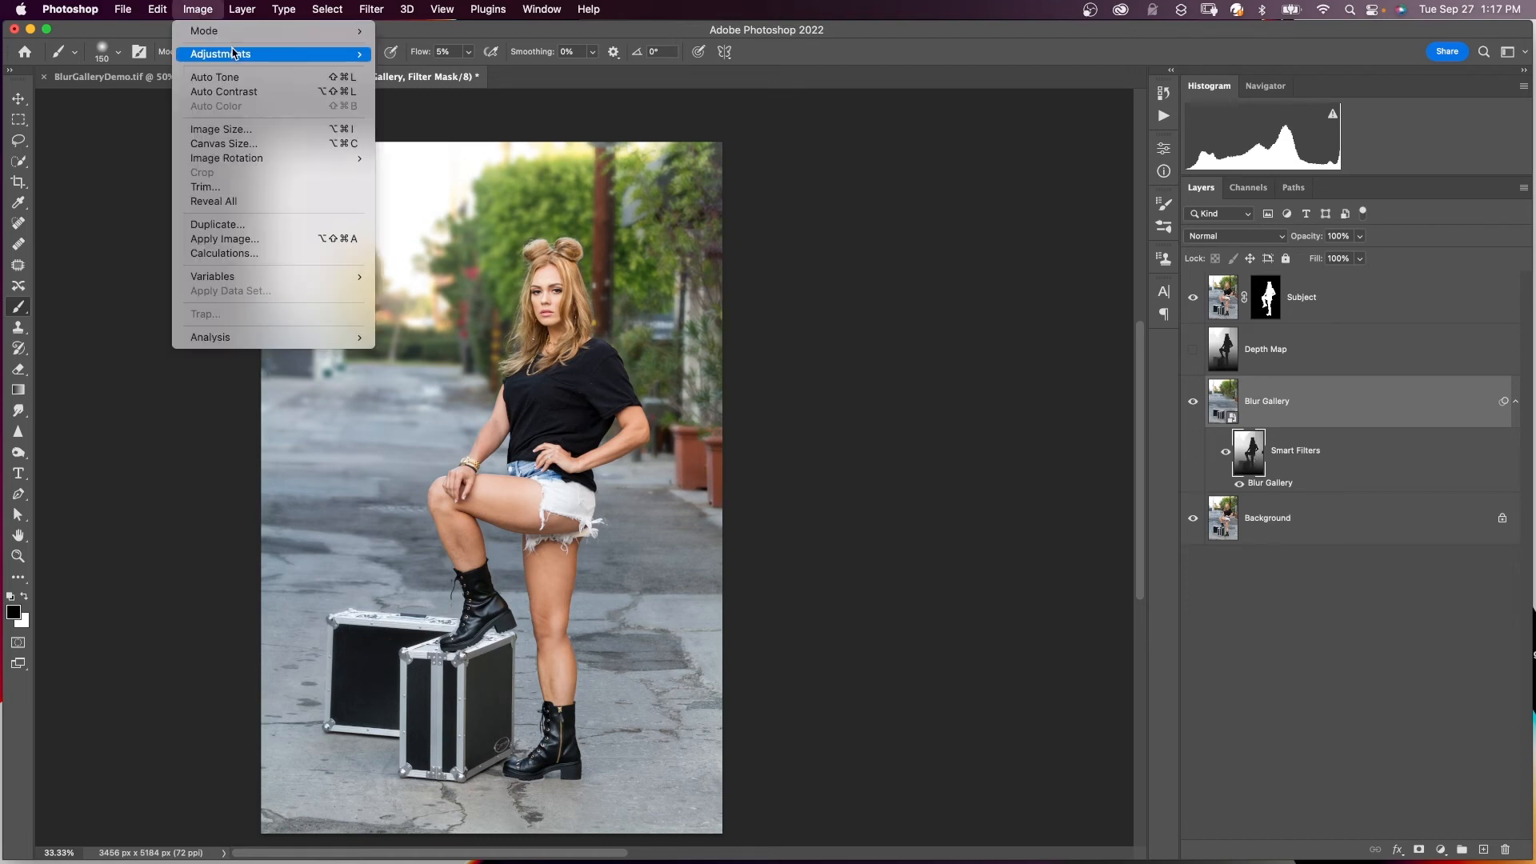
pyautogui.moveTo(236, 53)
pyautogui.click(396, 70)
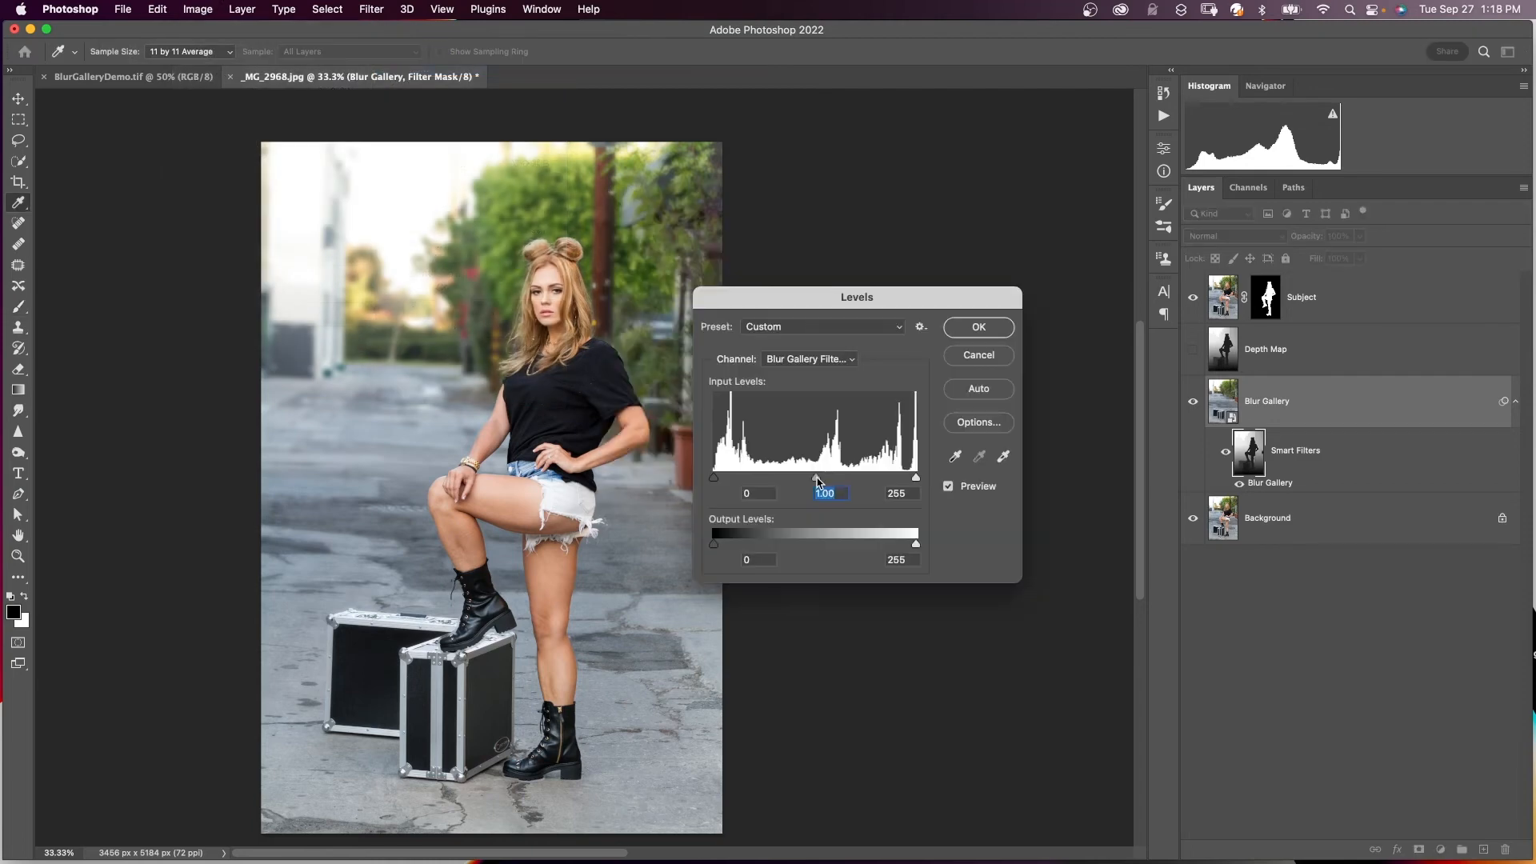
pyautogui.moveTo(816, 480)
pyautogui.mouseDown()
pyautogui.moveTo(872, 480)
pyautogui.moveTo(810, 477)
pyautogui.moveTo(857, 479)
pyautogui.mouseUp()
pyautogui.press('Return')
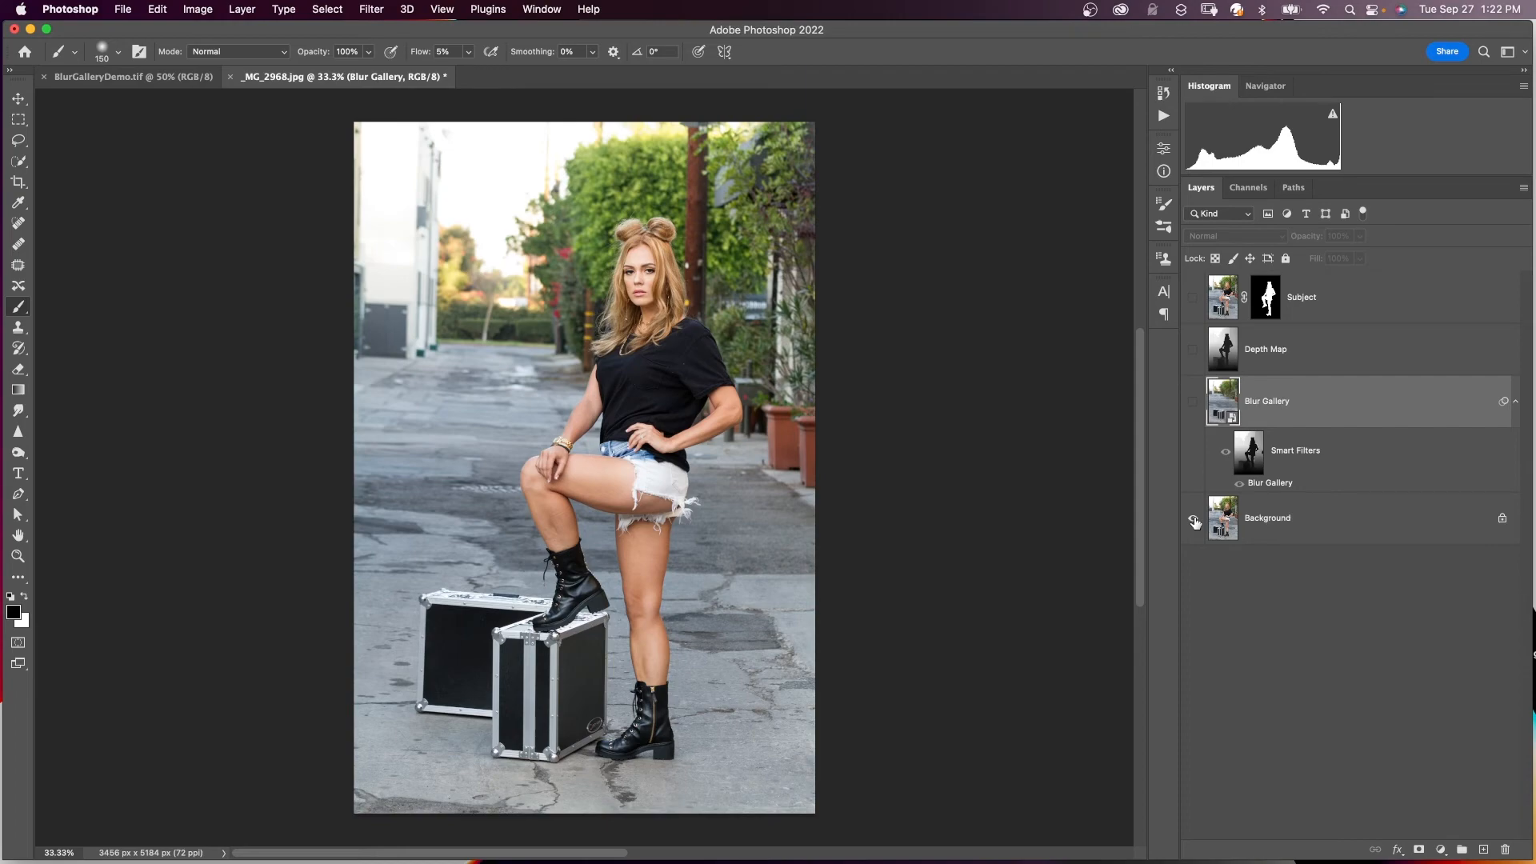
# - Make the Subject, Blur Gallery, warm-glow Layer 1 and Color Lookup 1 layers visible
pyautogui.keyDown('alt'); pyautogui.click(1195, 522); pyautogui.keyUp('alt')
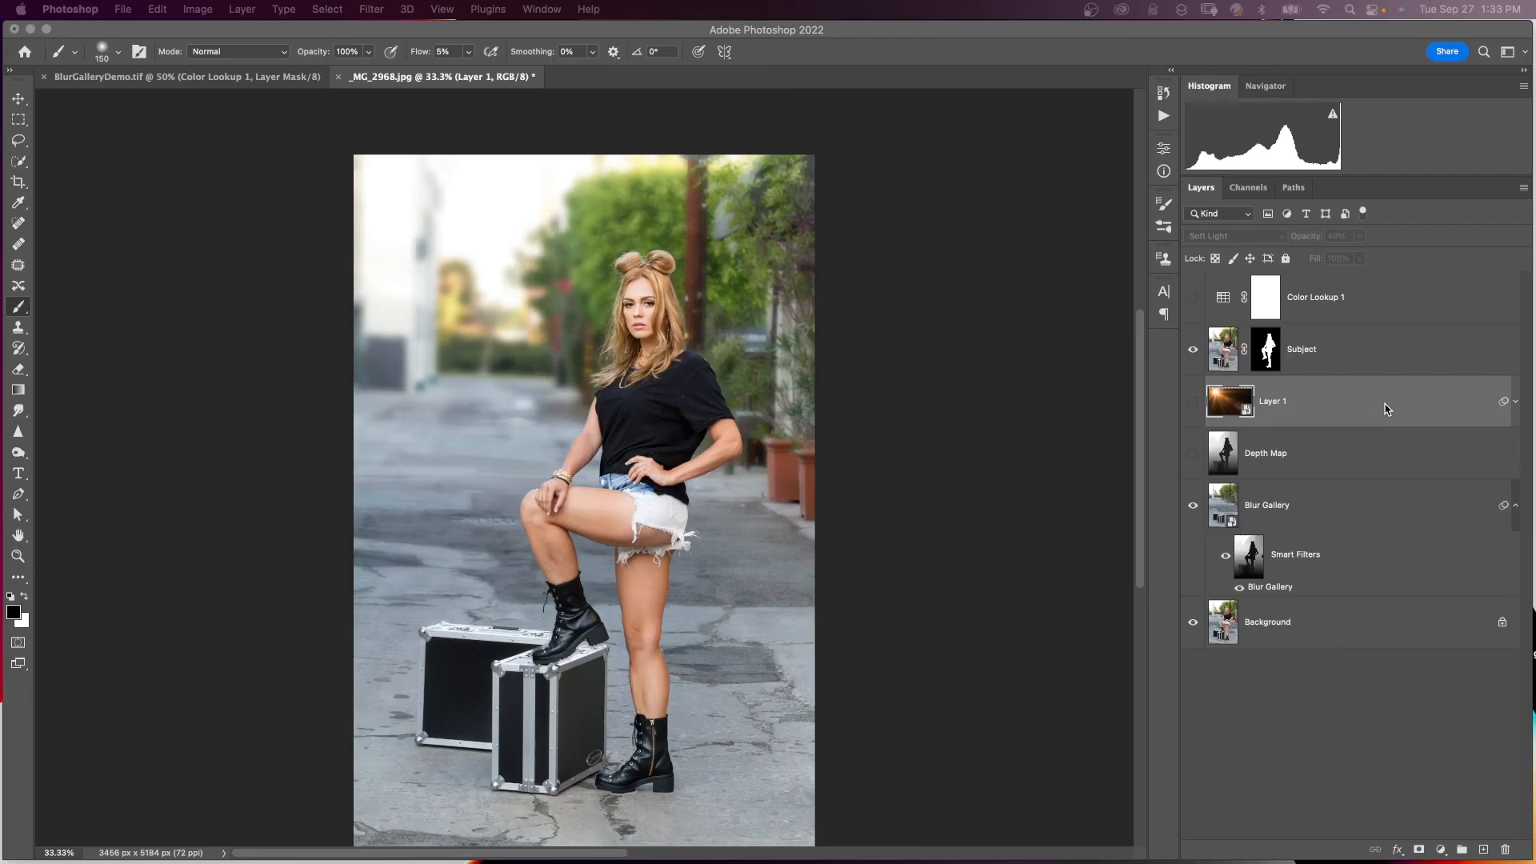
pyautogui.click(1193, 402)
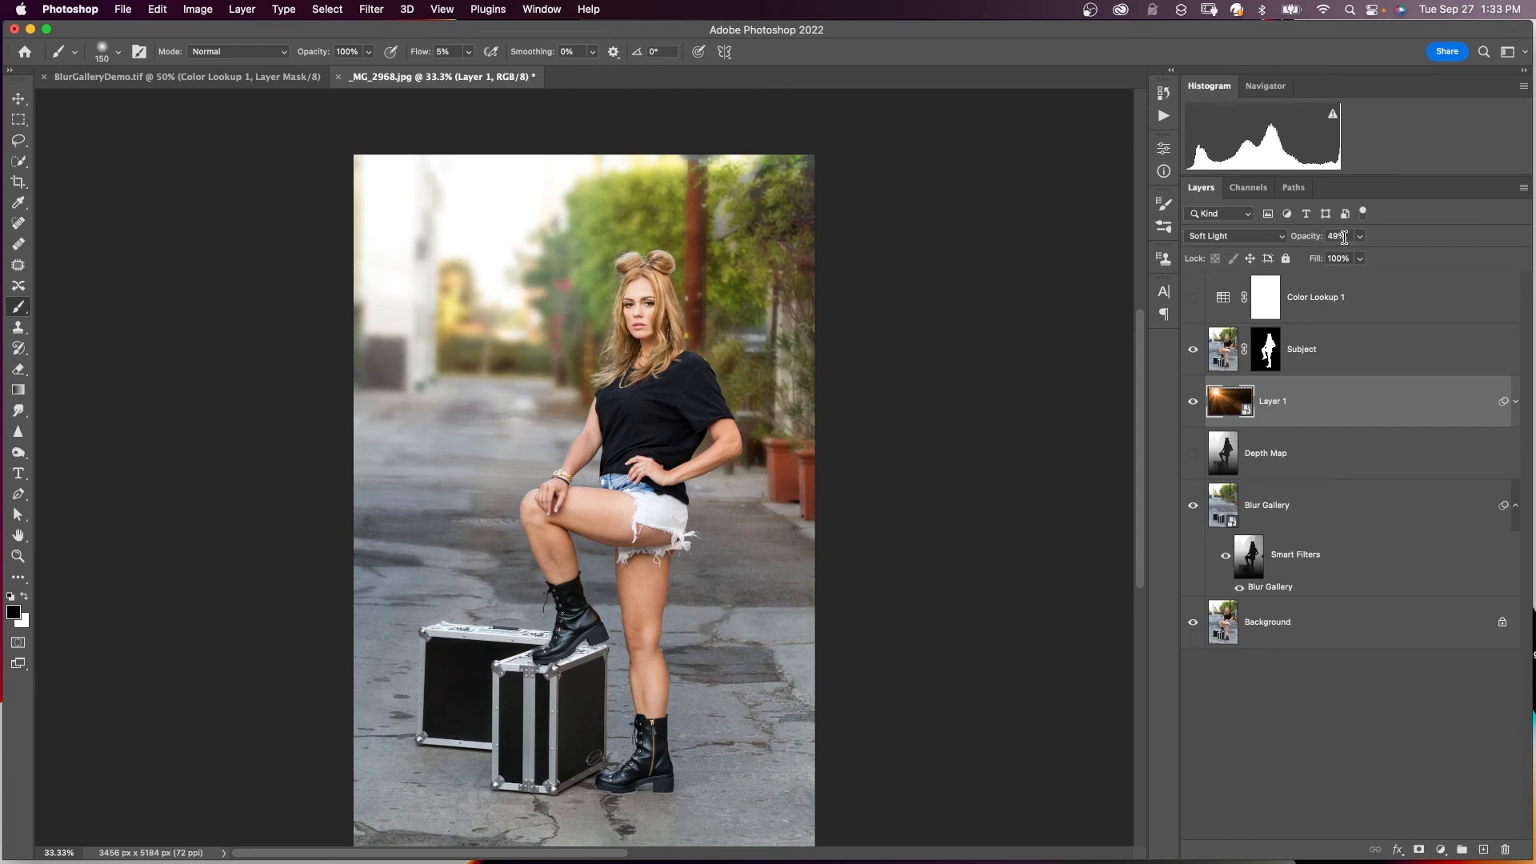
pyautogui.click(1369, 300)
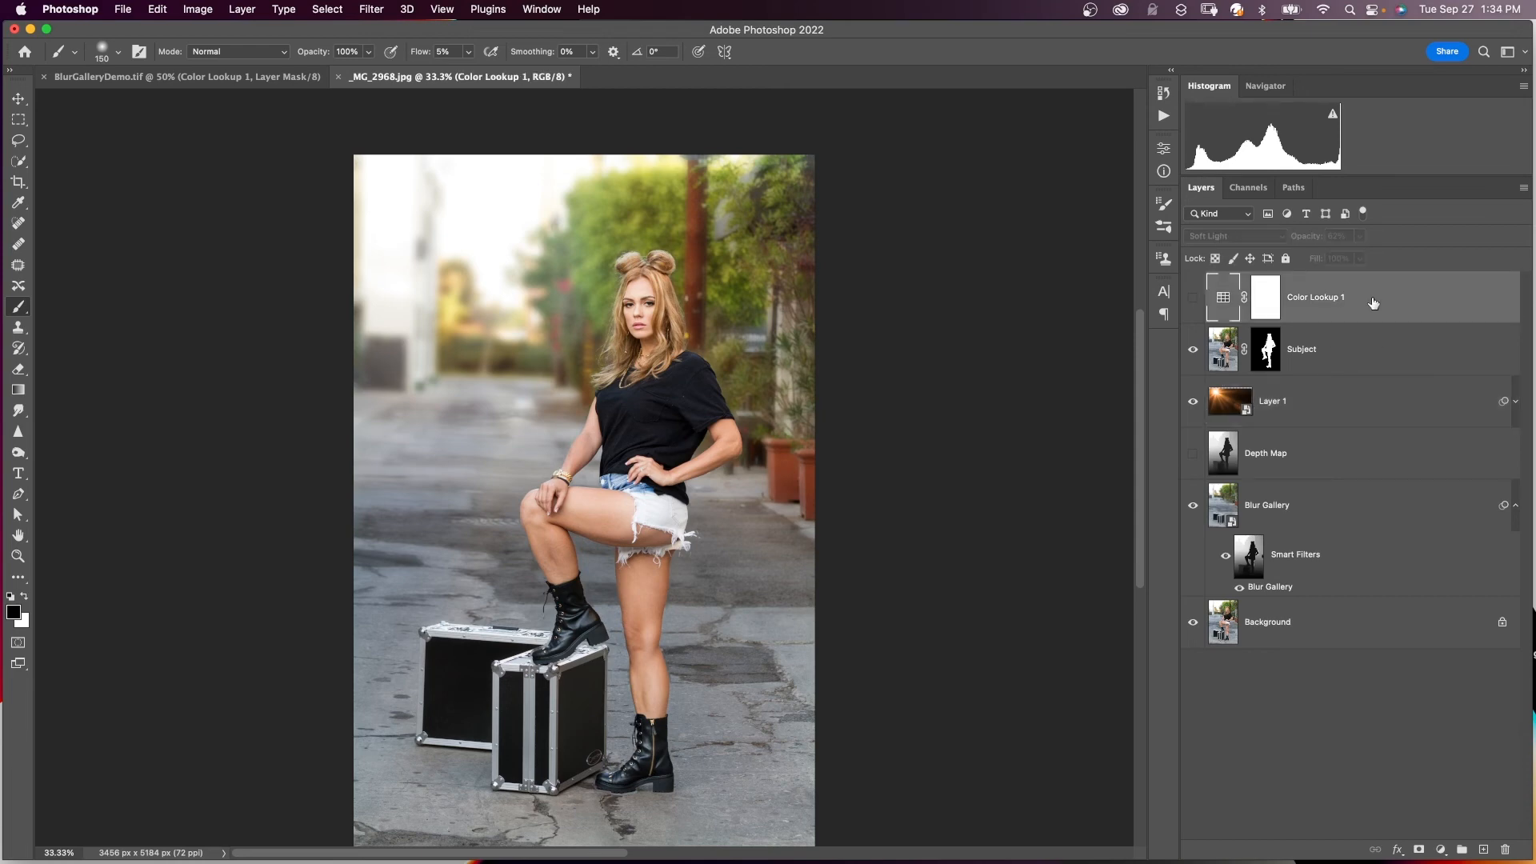
pyautogui.click(1193, 296)
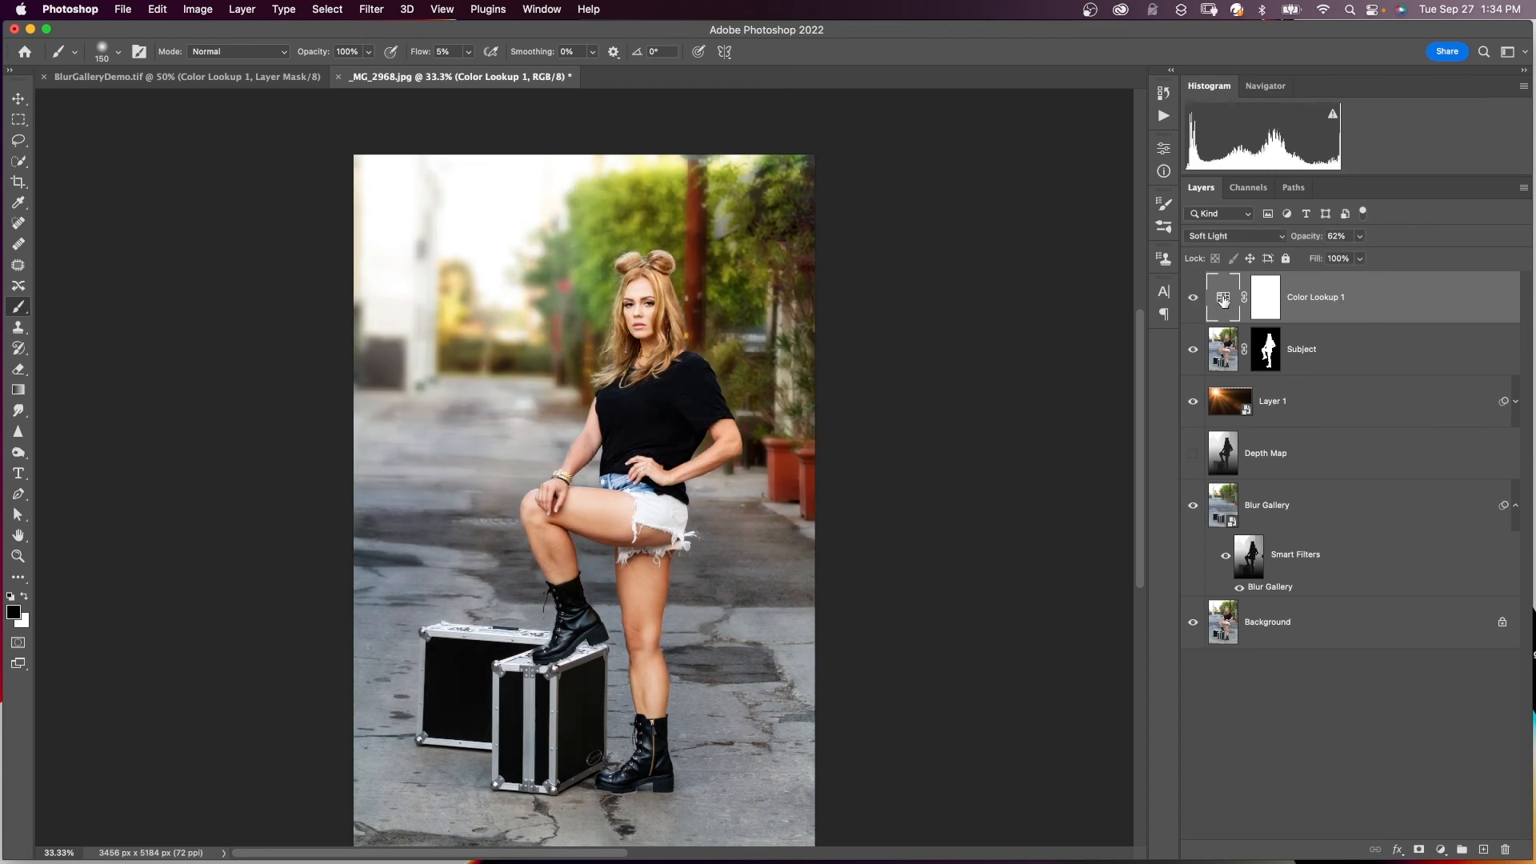
# - Set Color Lookup 1 to the Fuji F125 Kodak 2393 lookup table
pyautogui.doubleClick(1223, 297)
pyautogui.click(1122, 195)
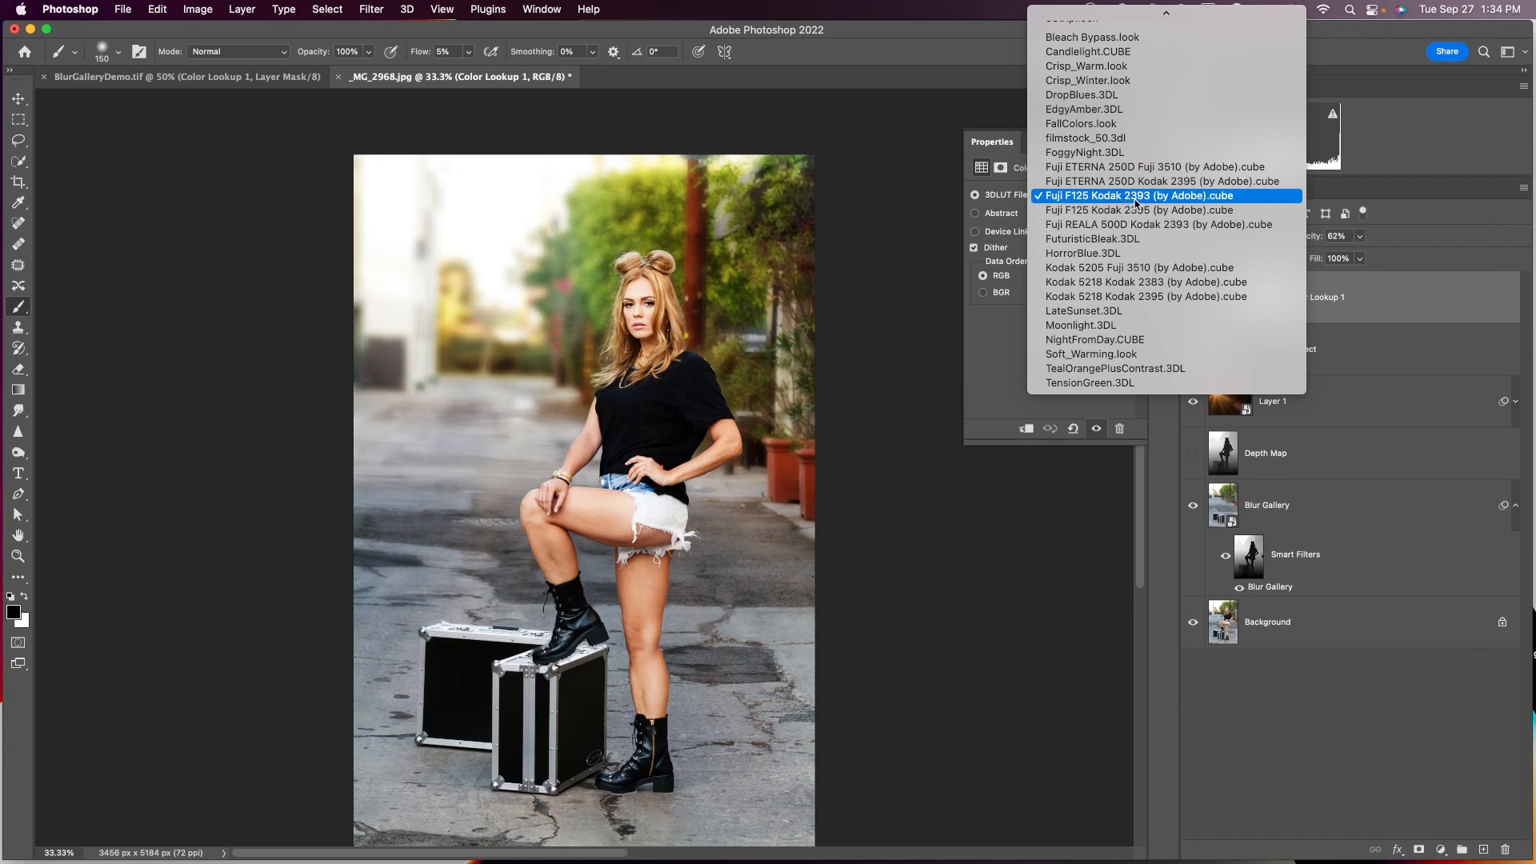
pyautogui.click(1135, 198)
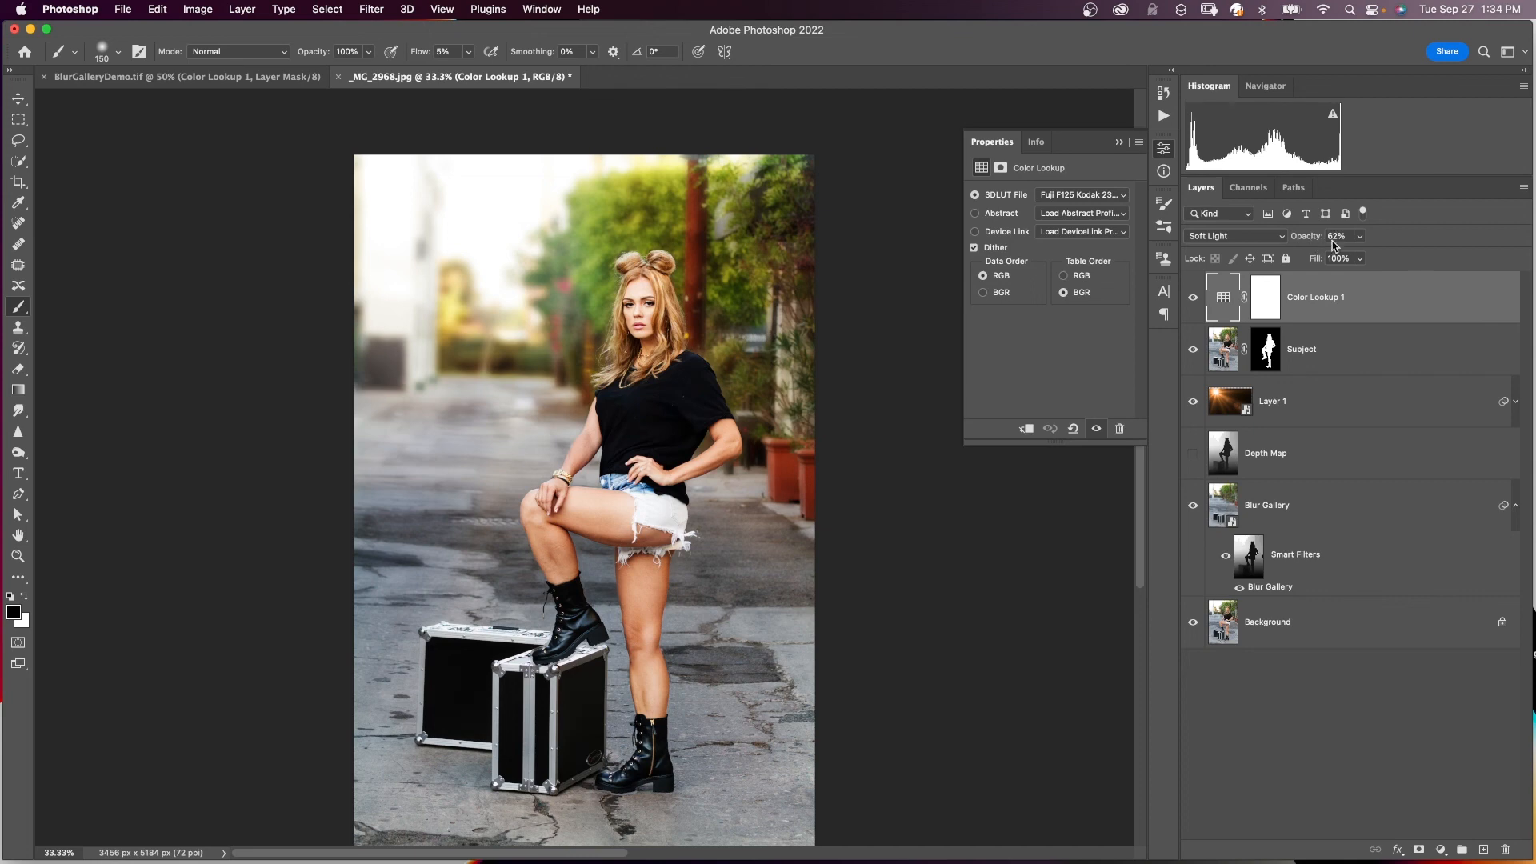
pyautogui.click(1338, 301)
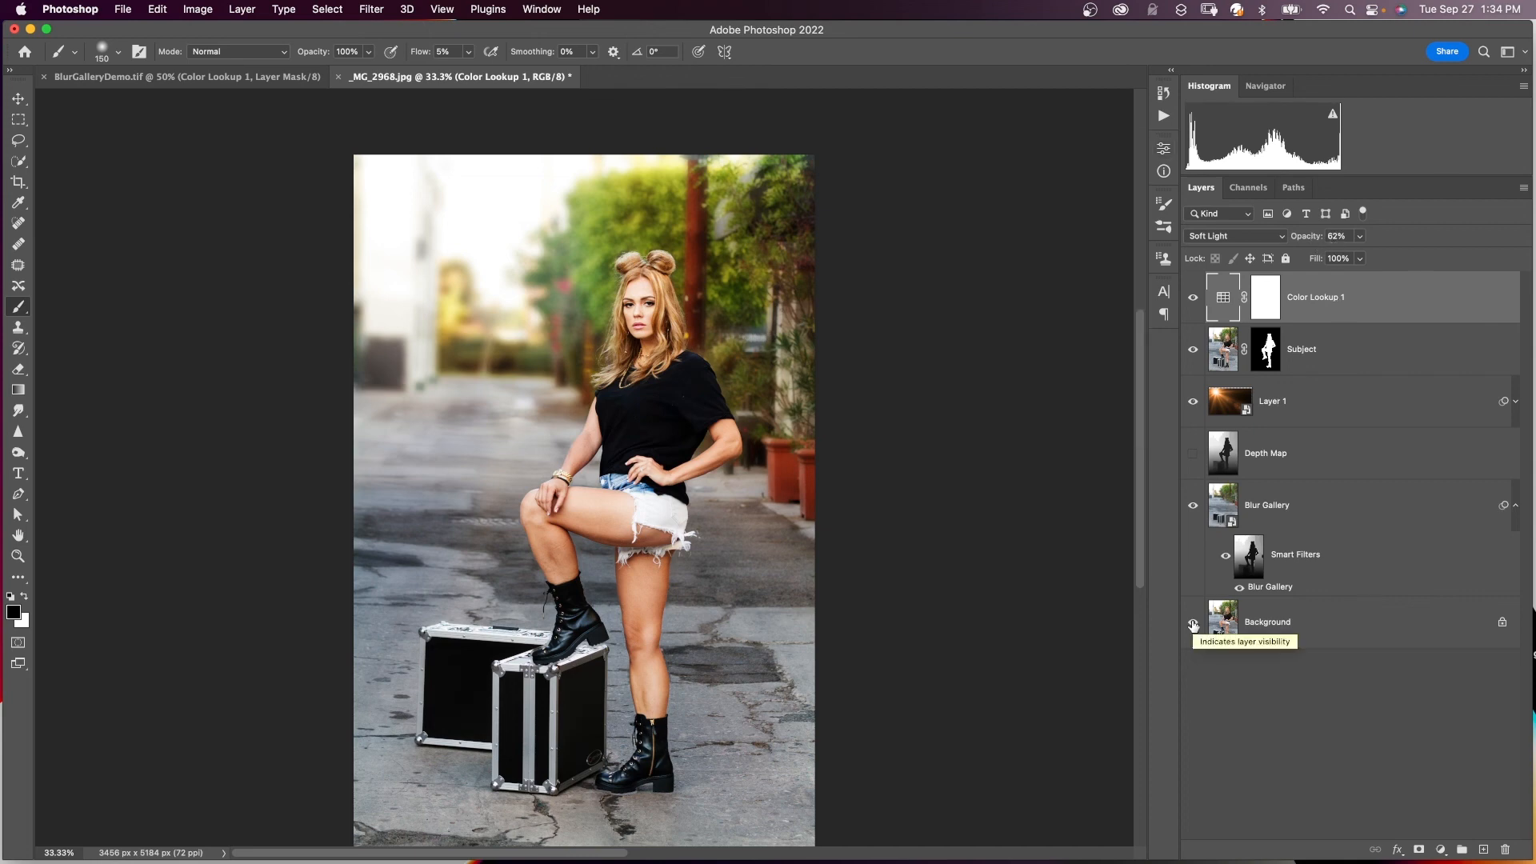
# - Compare with the original Background alone, then view the finished image full screen
pyautogui.keyDown('alt'); pyautogui.click(1193, 623); pyautogui.keyUp('alt')
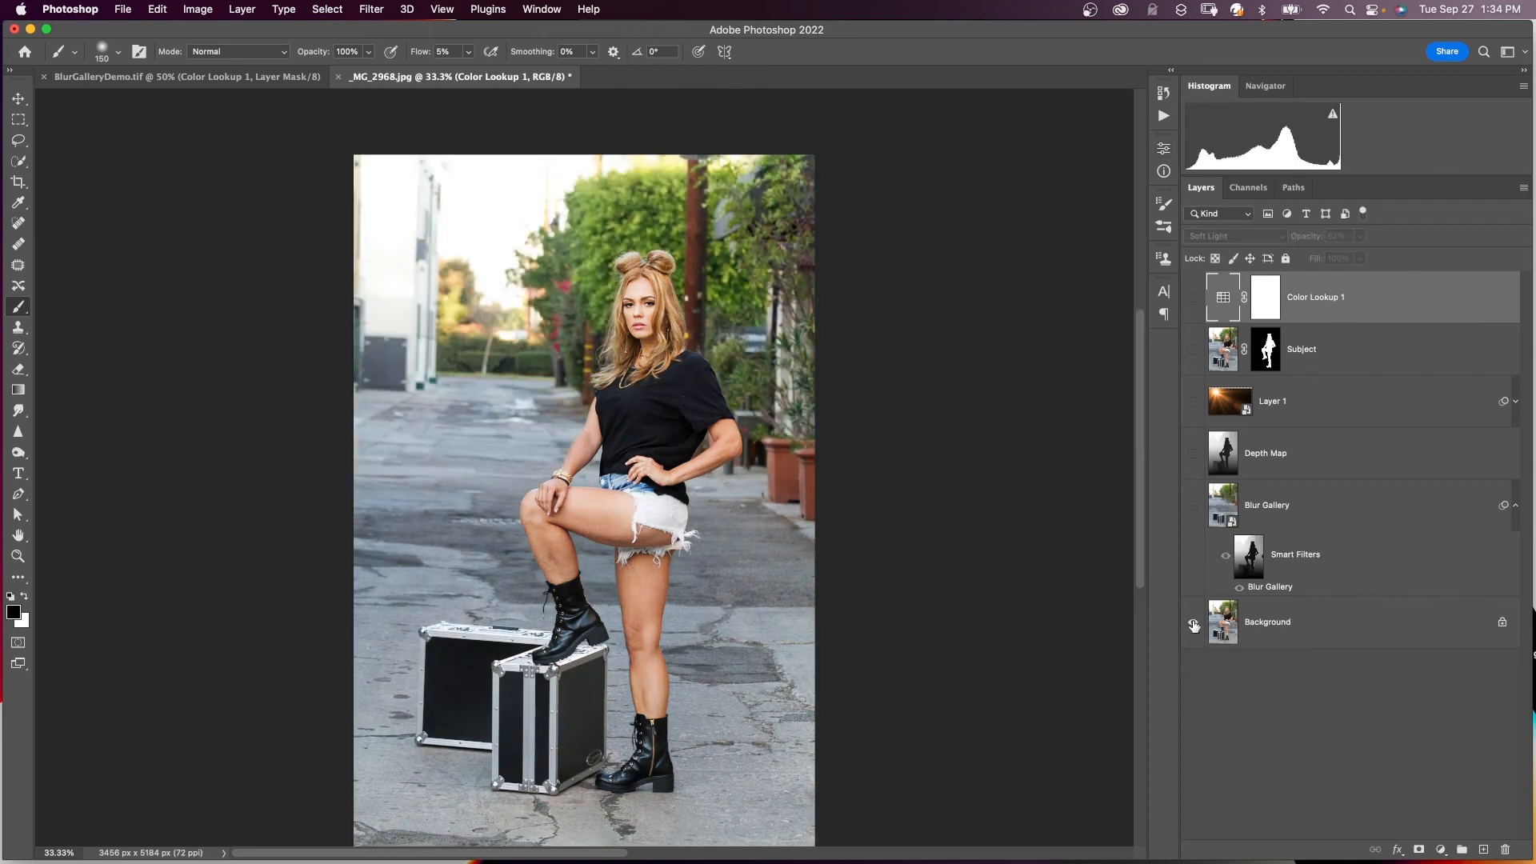
pyautogui.keyDown('alt'); pyautogui.click(1193, 623); pyautogui.keyUp('alt')
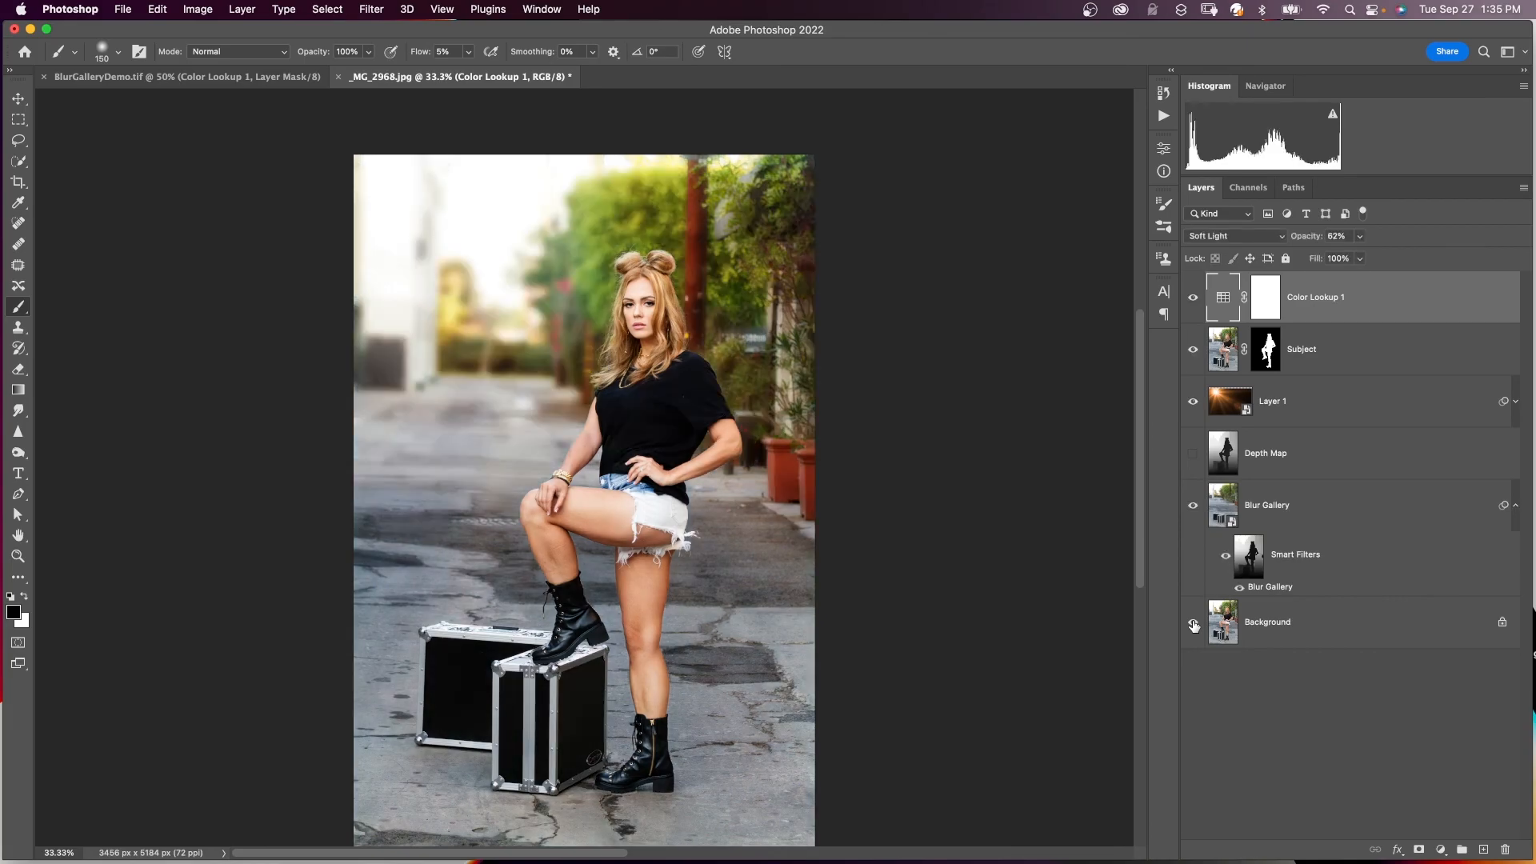
pyautogui.press('f')
pyautogui.press('f')
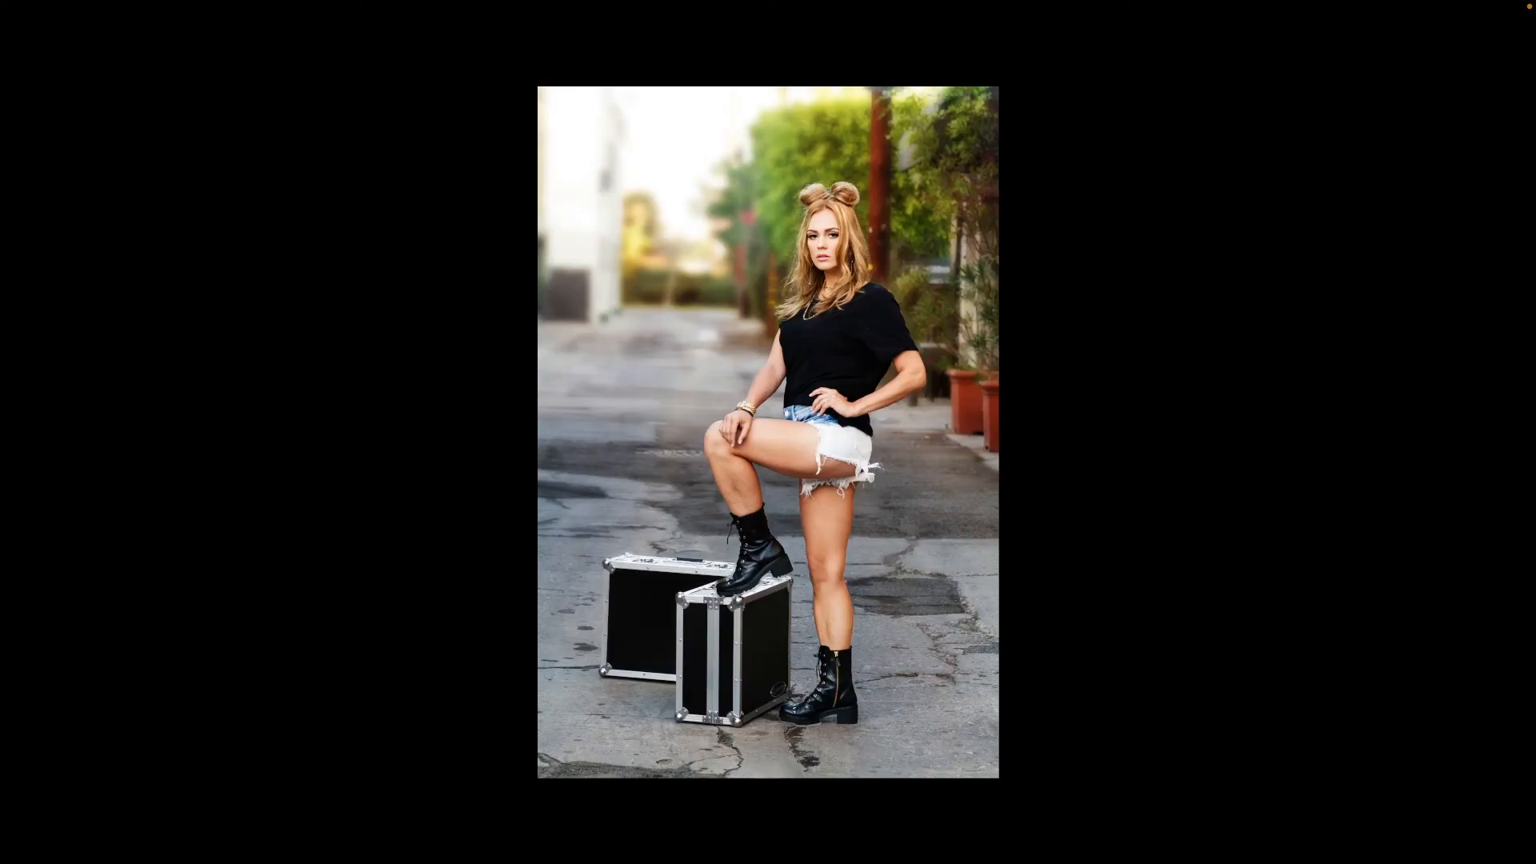